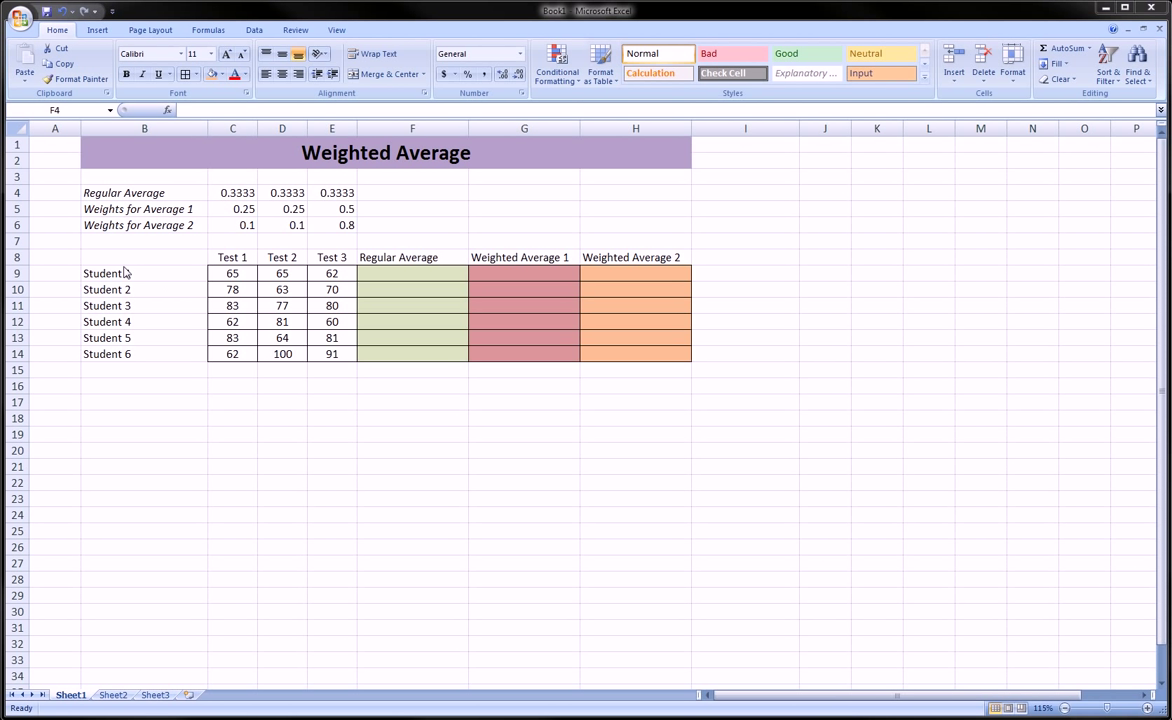
Step: Examine the student list, the test headings, and the three test scores of Student 1 and Student 5
{"action": "left_click_drag", "start_coordinate": [123, 271], "coordinate": [145, 354]}
{"action": "left_click_drag", "start_coordinate": [230, 257], "coordinate": [323, 258]}
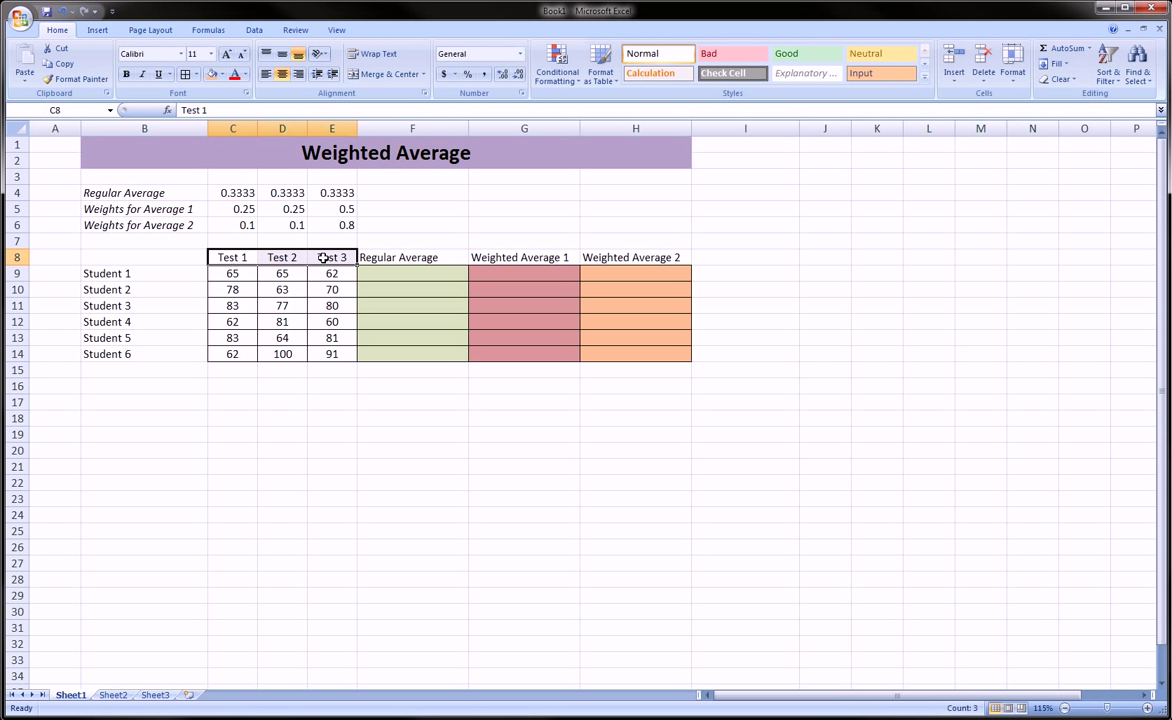
{"action": "left_click_drag", "start_coordinate": [233, 273], "coordinate": [330, 354]}
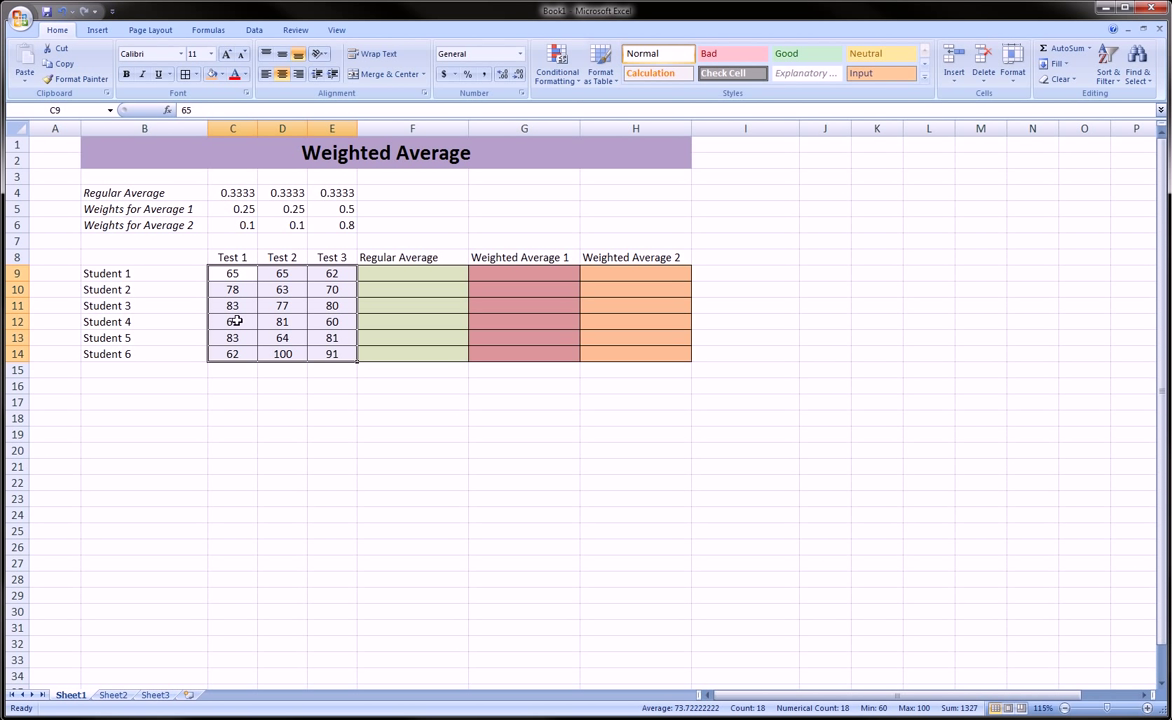
{"action": "left_click", "coordinate": [106, 272]}
{"action": "left_click", "coordinate": [228, 273]}
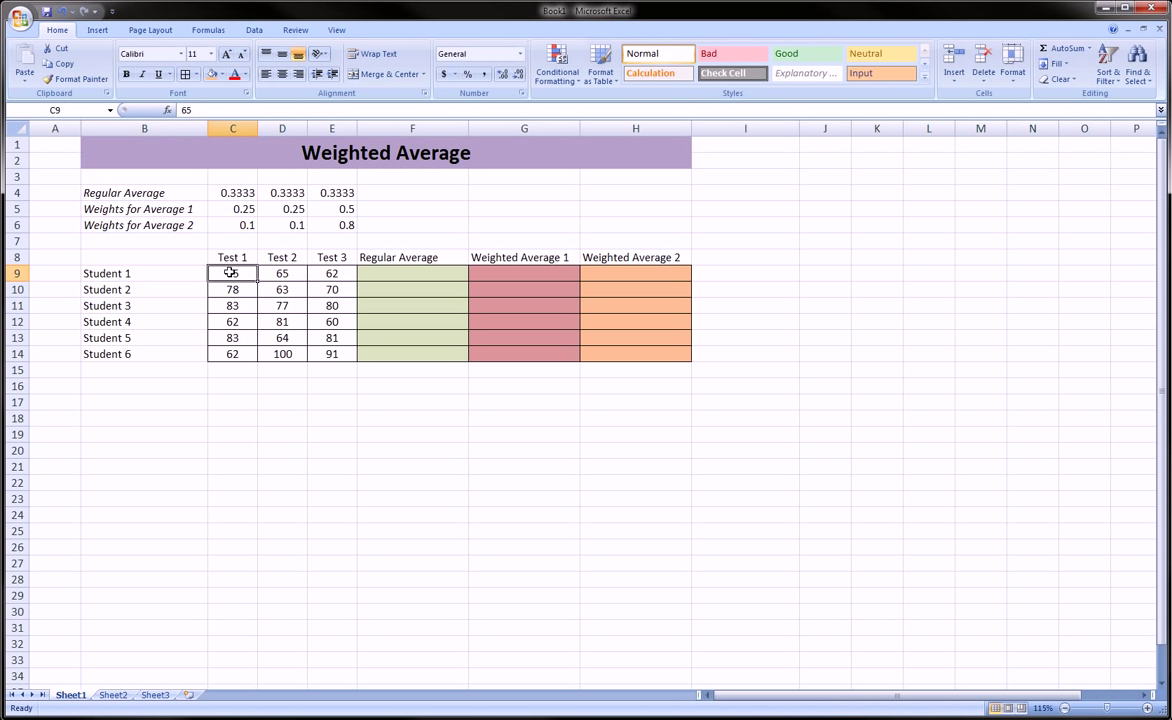
{"action": "left_click", "coordinate": [280, 273]}
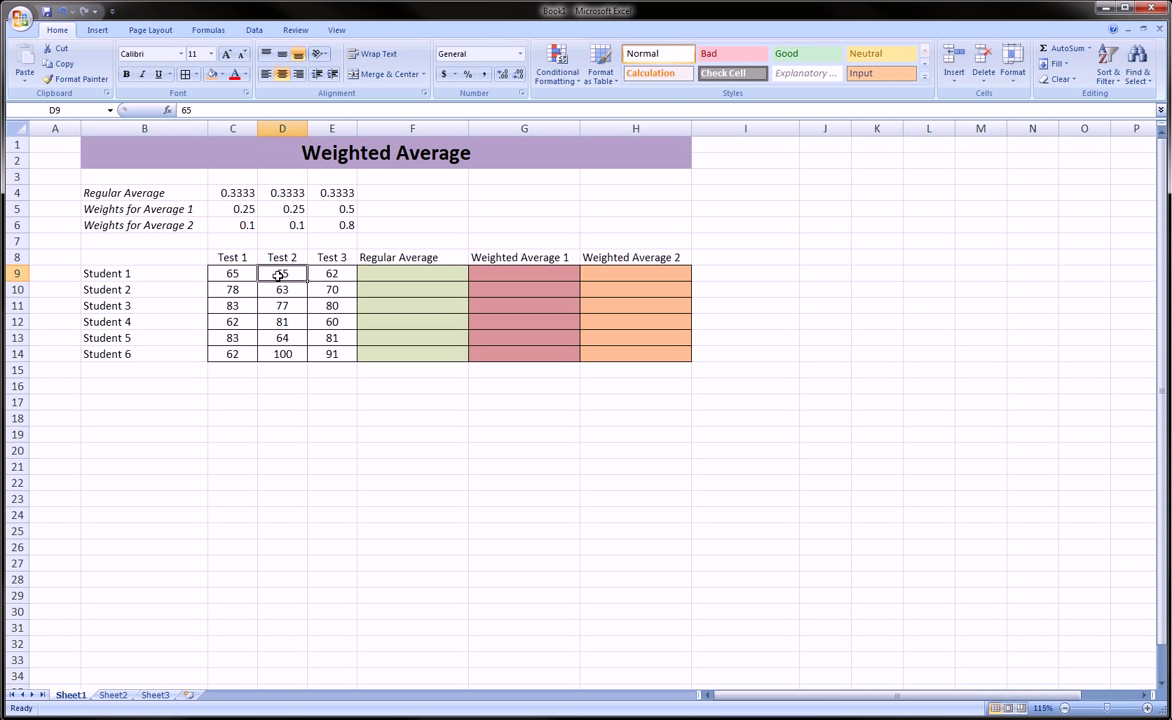
{"action": "left_click", "coordinate": [325, 274]}
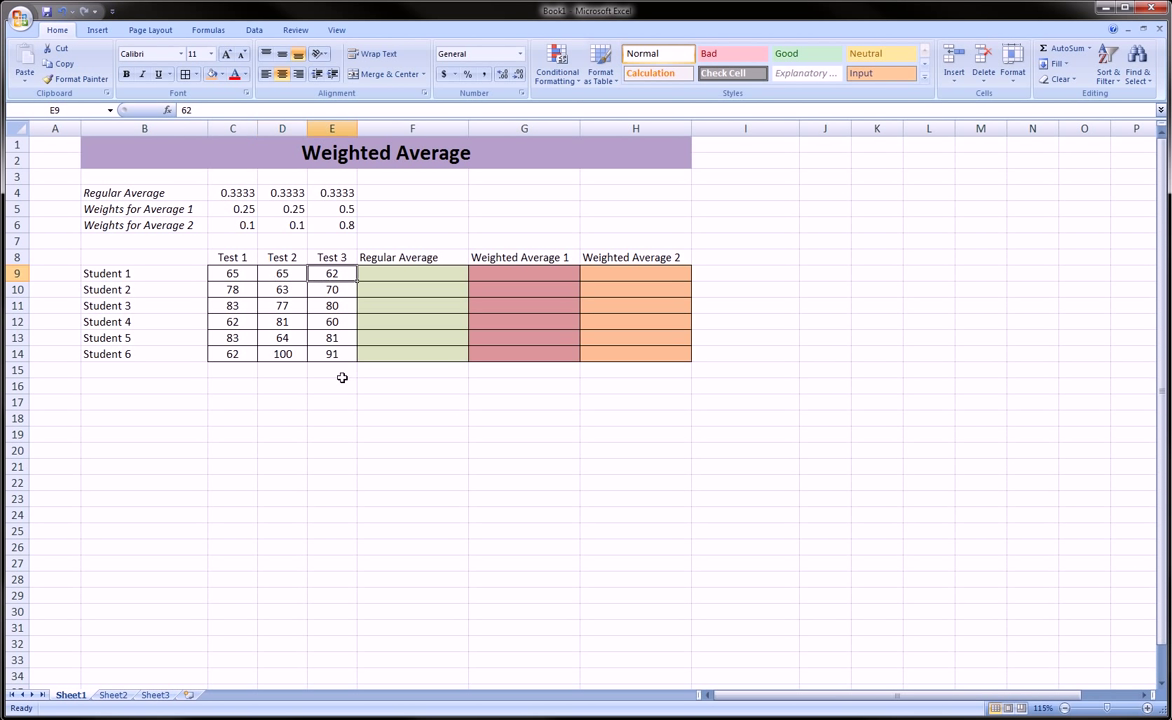
{"action": "left_click", "coordinate": [195, 338]}
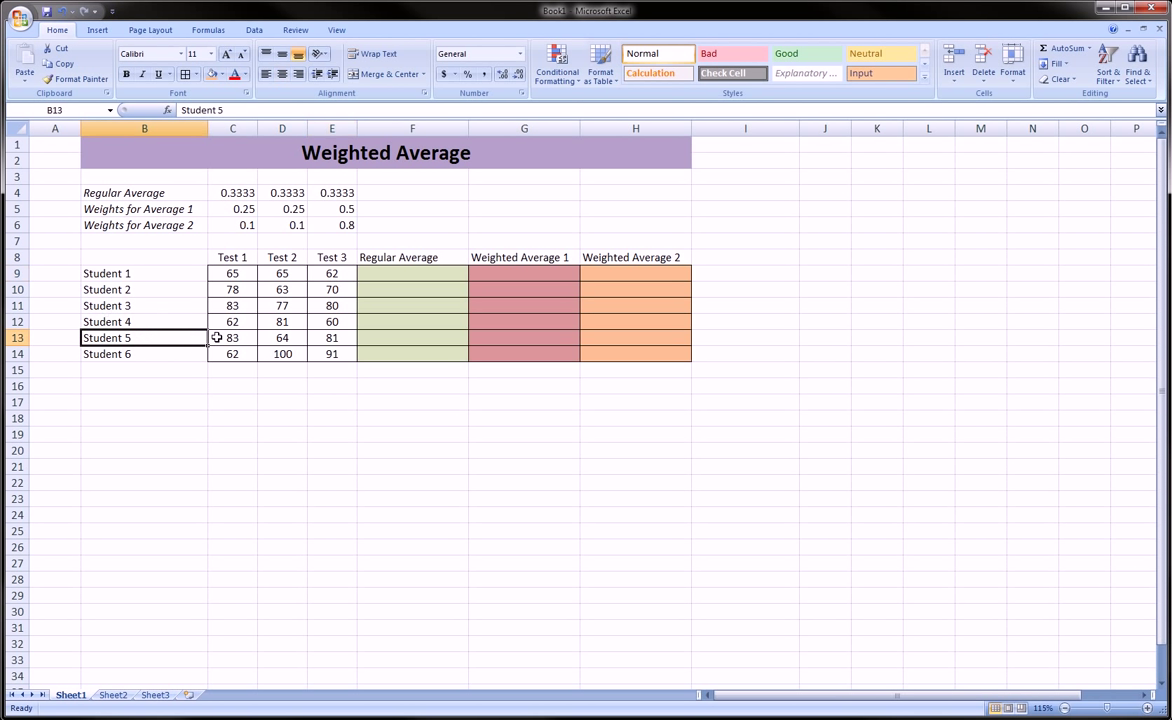
{"action": "left_click", "coordinate": [231, 337]}
{"action": "left_click", "coordinate": [280, 337]}
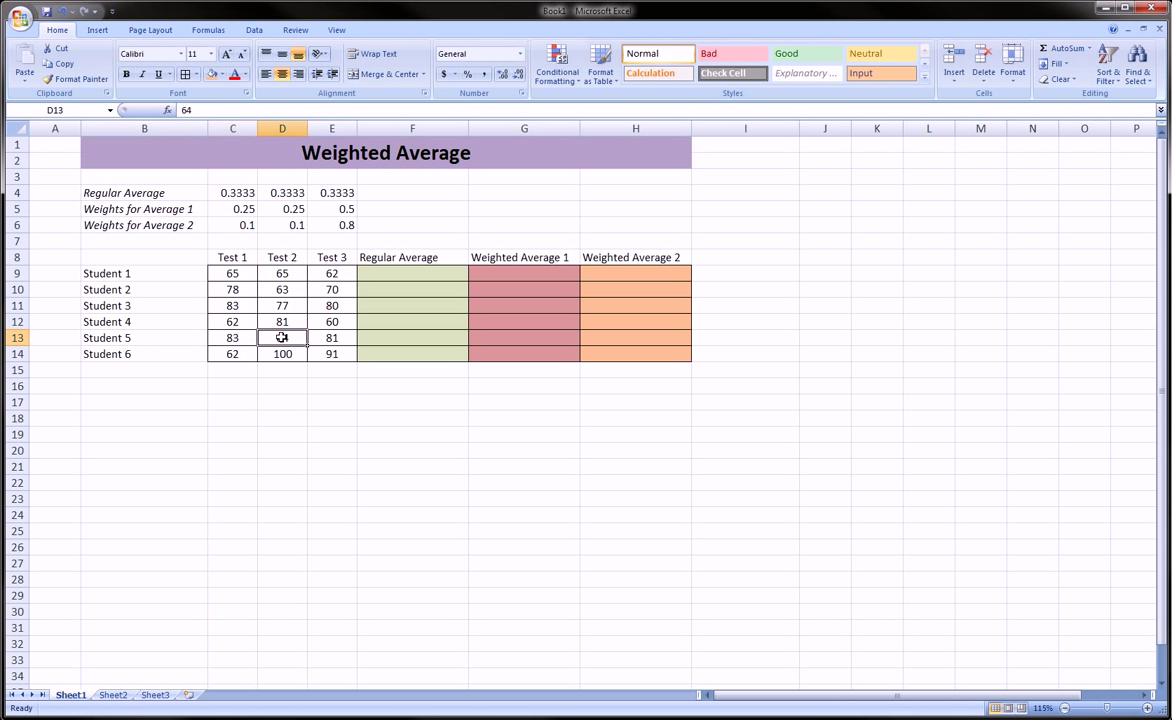
{"action": "left_click", "coordinate": [328, 337]}
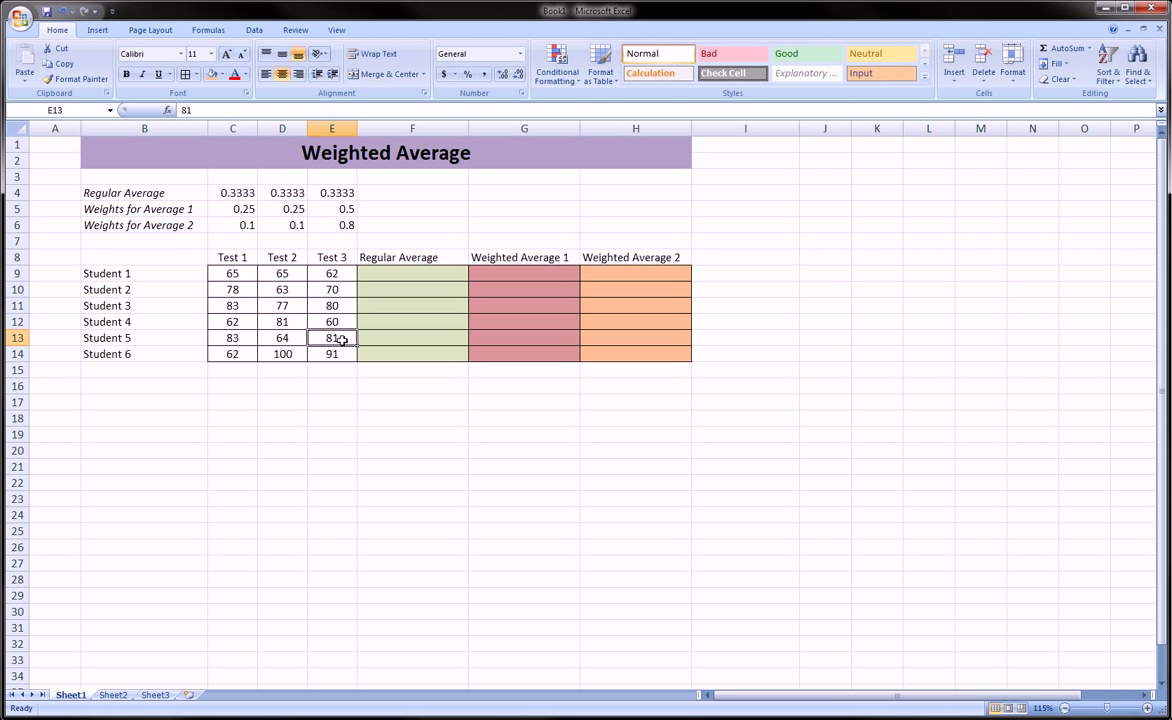
Step: Try the formula =AVERAGE(C9:E9) for Student 1's regular average in F9, and clear the cell
{"action": "left_click", "coordinate": [377, 272]}
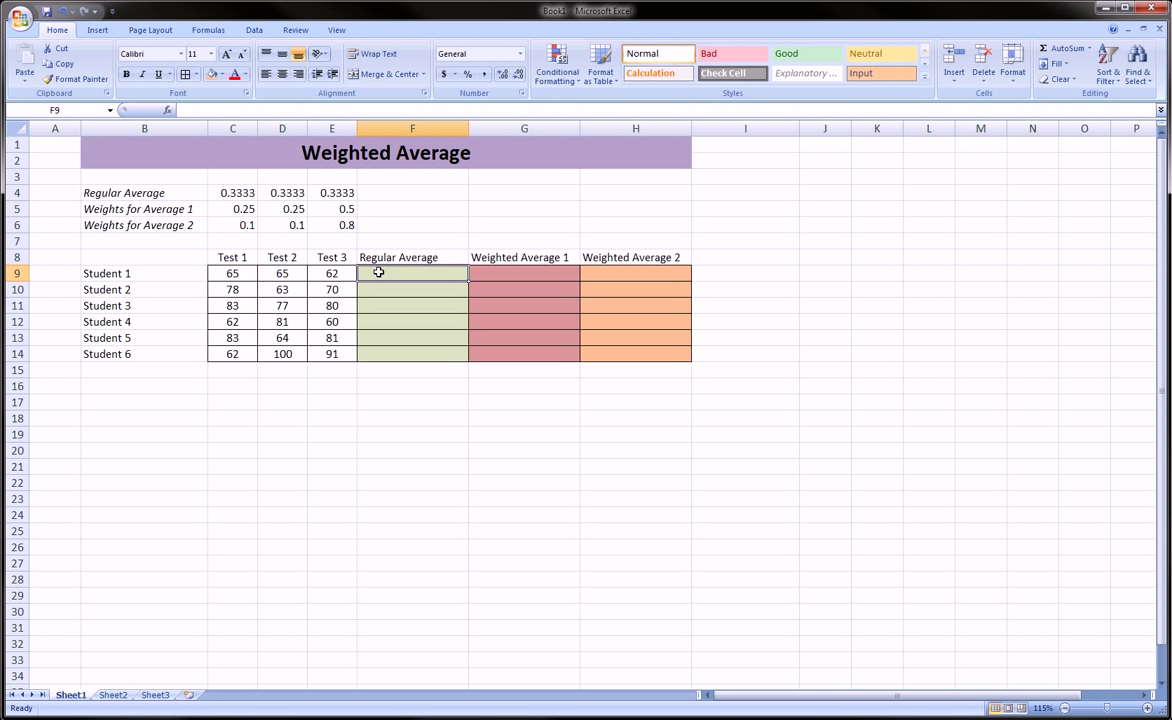
{"action": "type", "text": "=average"}
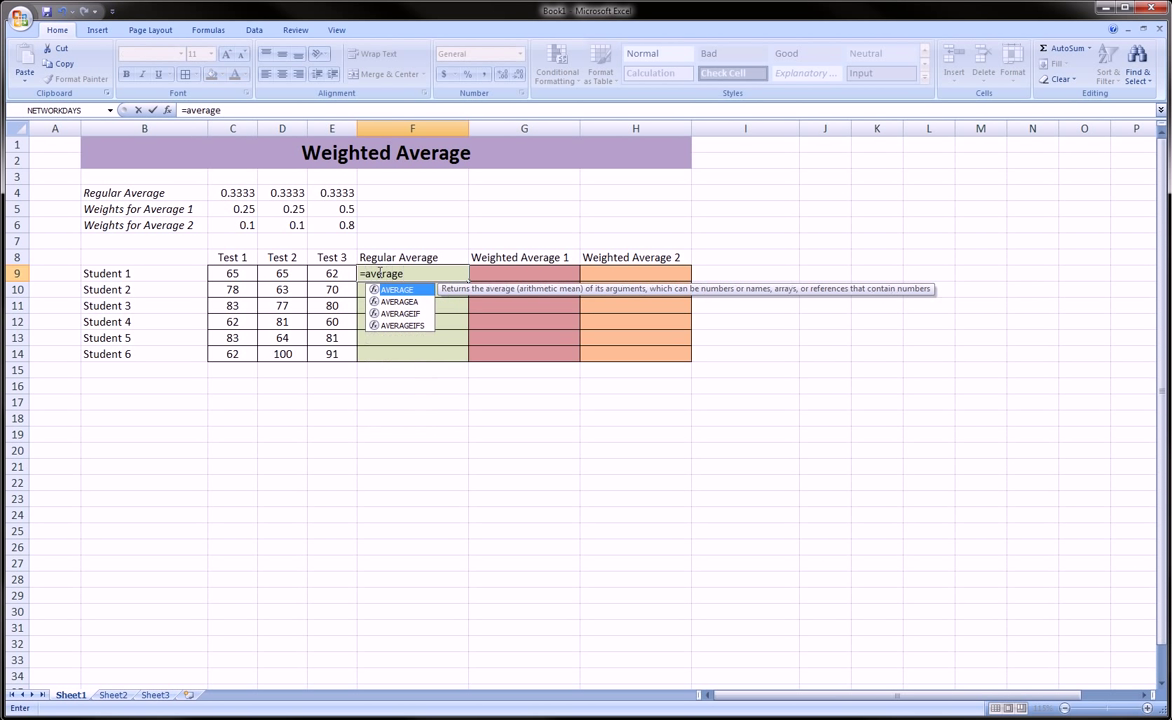
{"action": "type", "text": "("}
{"action": "left_click_drag", "start_coordinate": [232, 272], "coordinate": [334, 272]}
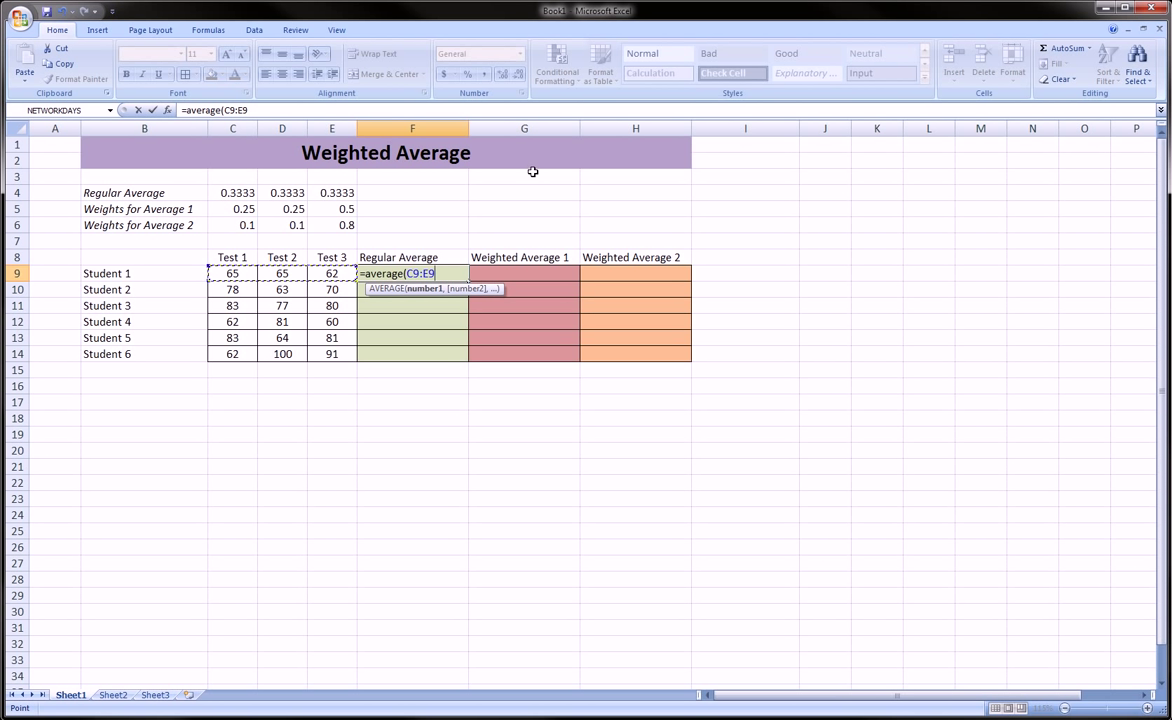
{"action": "type", "text": ")"}
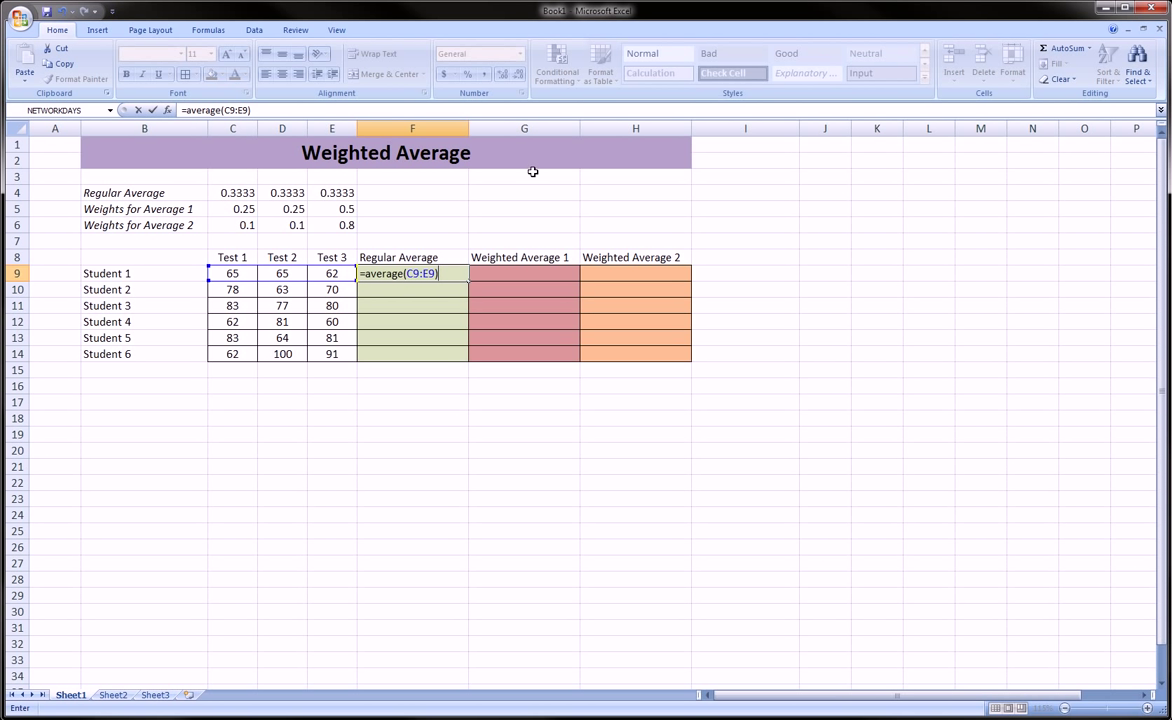
{"action": "key", "text": "Return"}
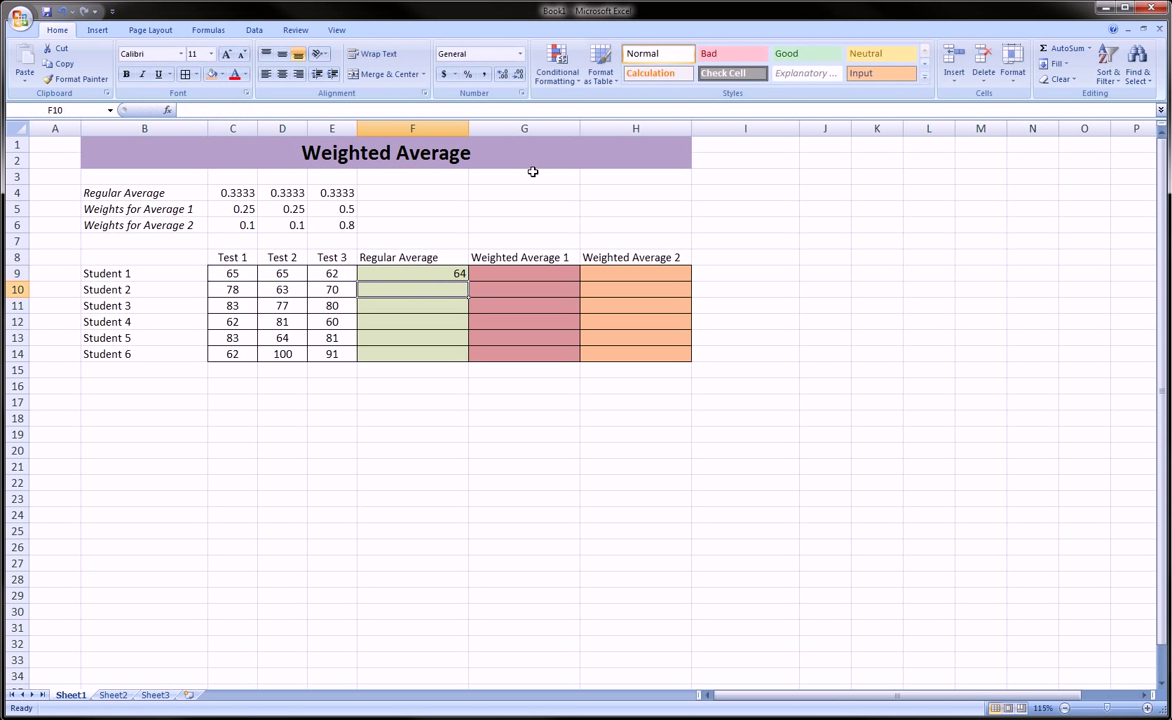
{"action": "left_click", "coordinate": [457, 274]}
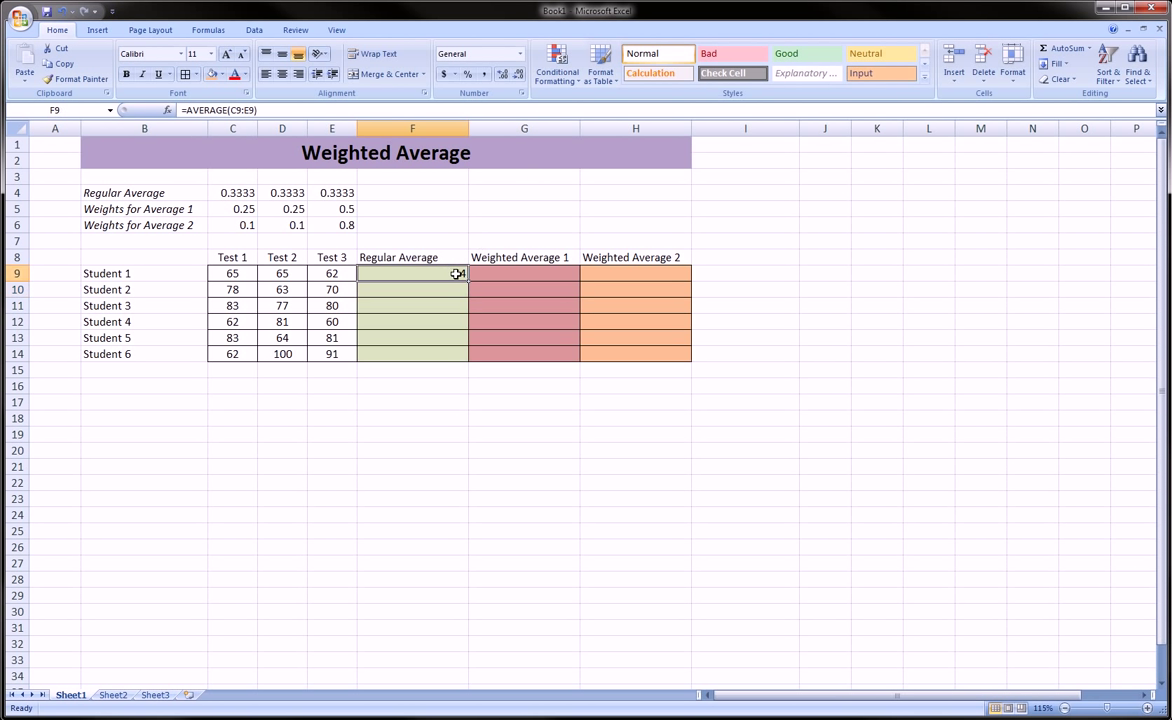
{"action": "key", "text": "Delete"}
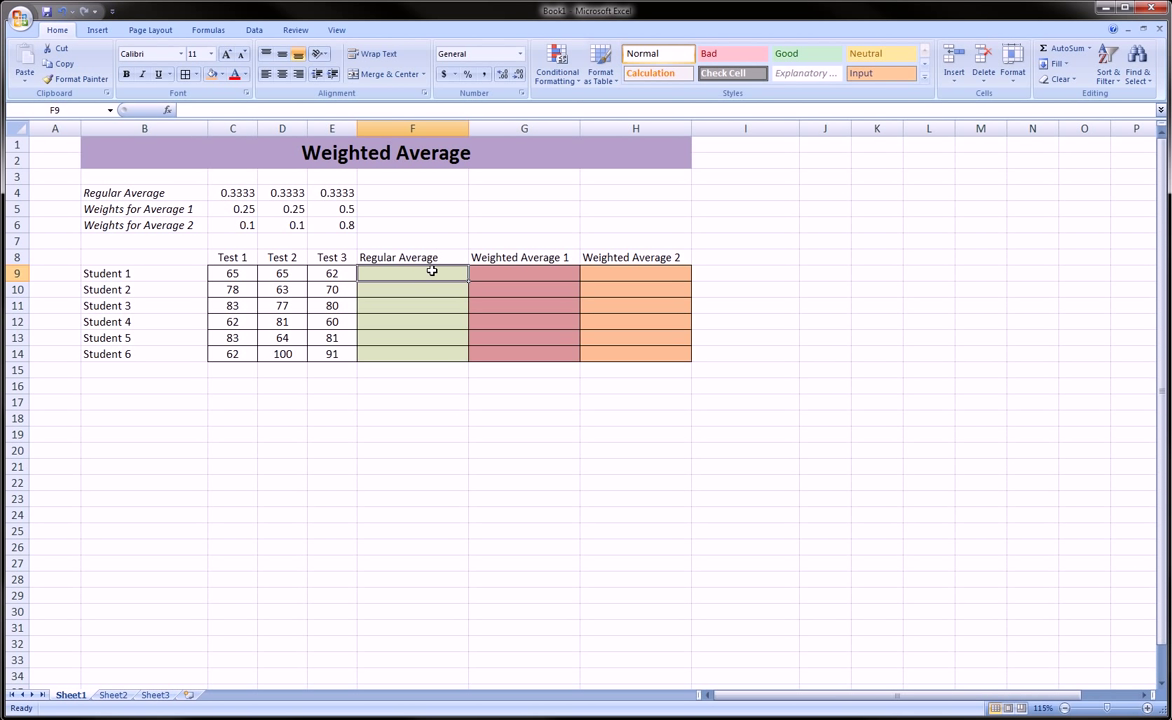
{"action": "left_click", "coordinate": [390, 158]}
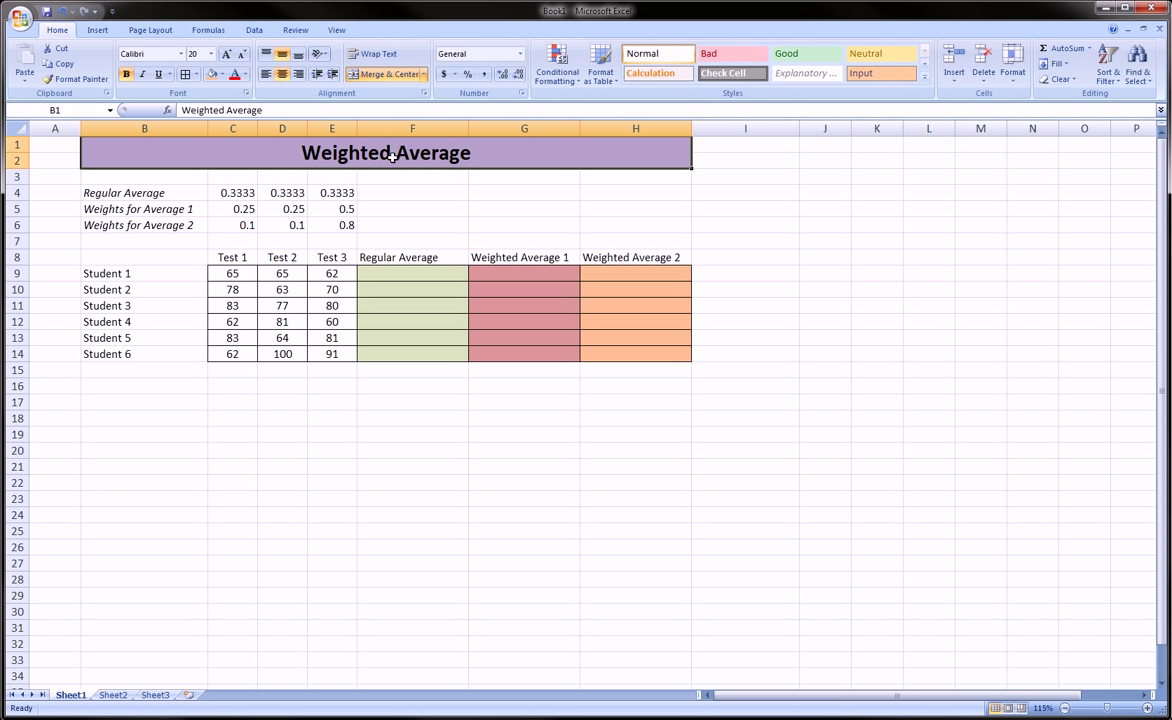
{"action": "left_click", "coordinate": [433, 272]}
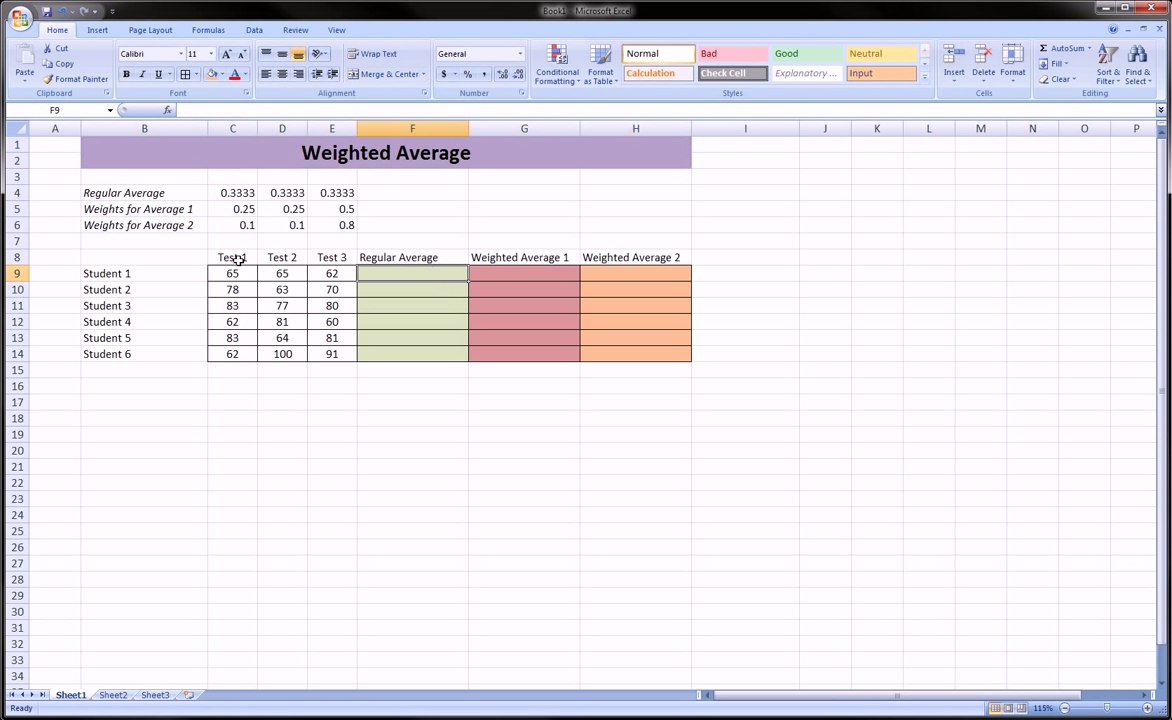
{"action": "left_click_drag", "start_coordinate": [232, 257], "coordinate": [322, 261]}
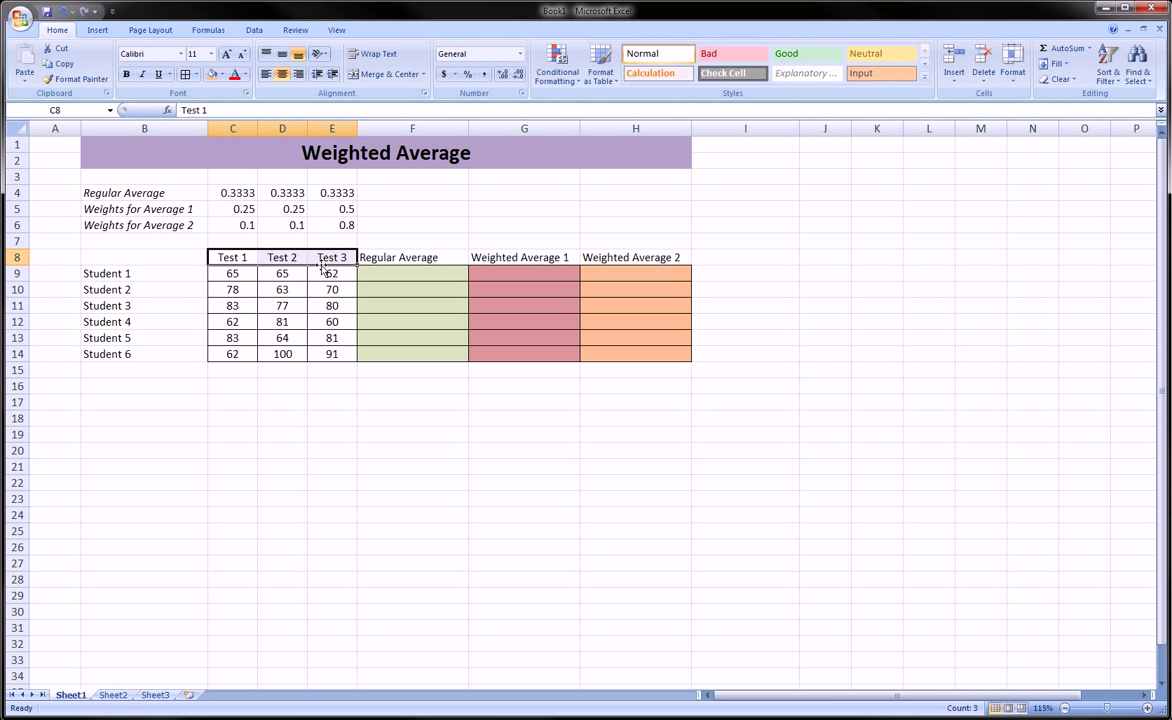
{"action": "left_click", "coordinate": [399, 259]}
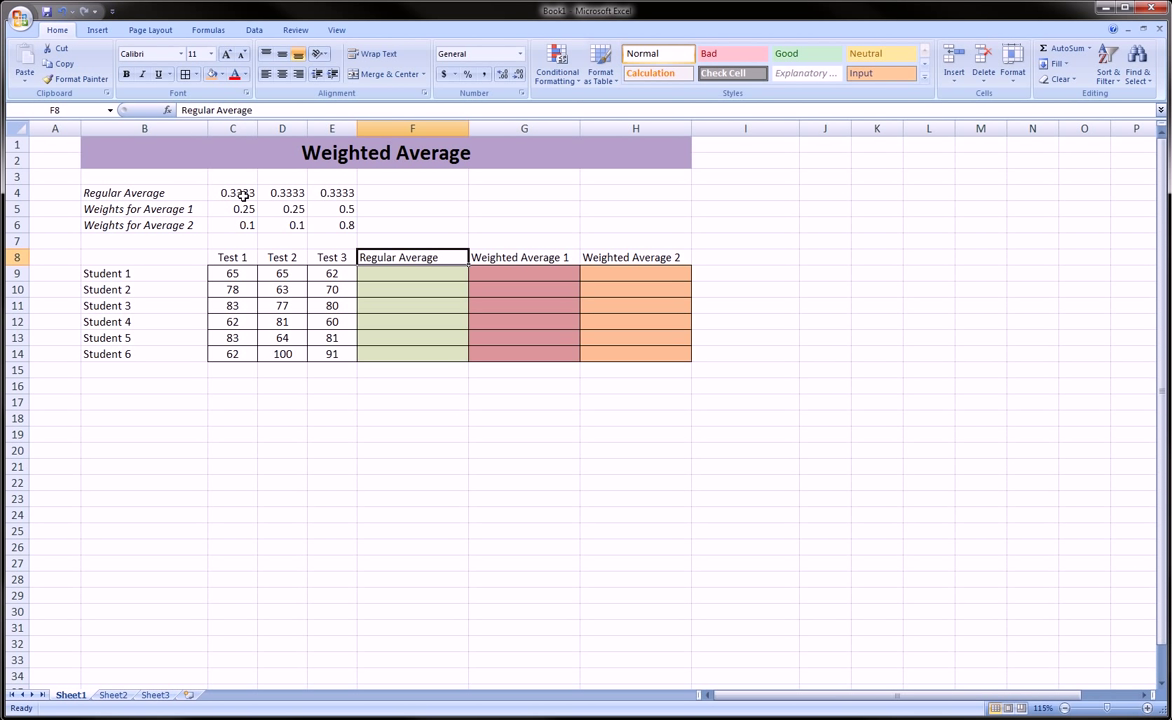
Step: Calculate the equal weight of one test with =1/3 in the empty cell F17, and clear it
{"action": "left_click", "coordinate": [374, 403]}
{"action": "type", "text": "="}
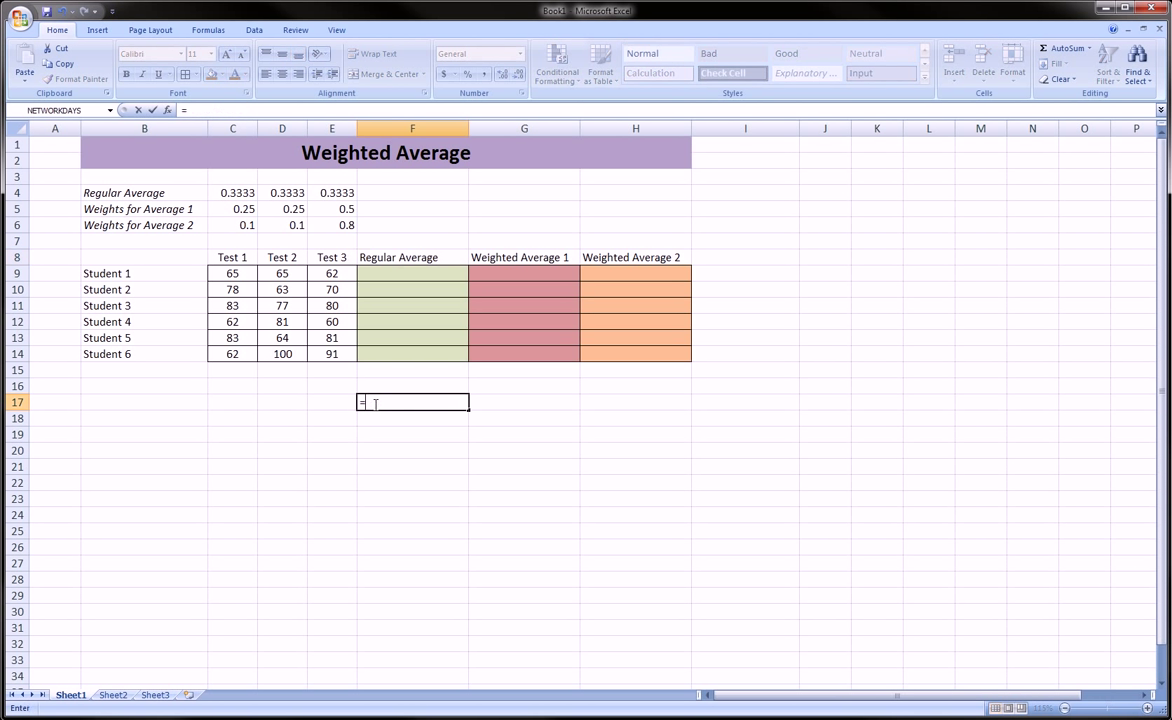
{"action": "type", "text": "3"}
{"action": "type", "text": "7"}
{"action": "key", "text": "BackSpace"}
{"action": "key", "text": "BackSpace"}
{"action": "type", "text": "1/3"}
{"action": "key", "text": "Return"}
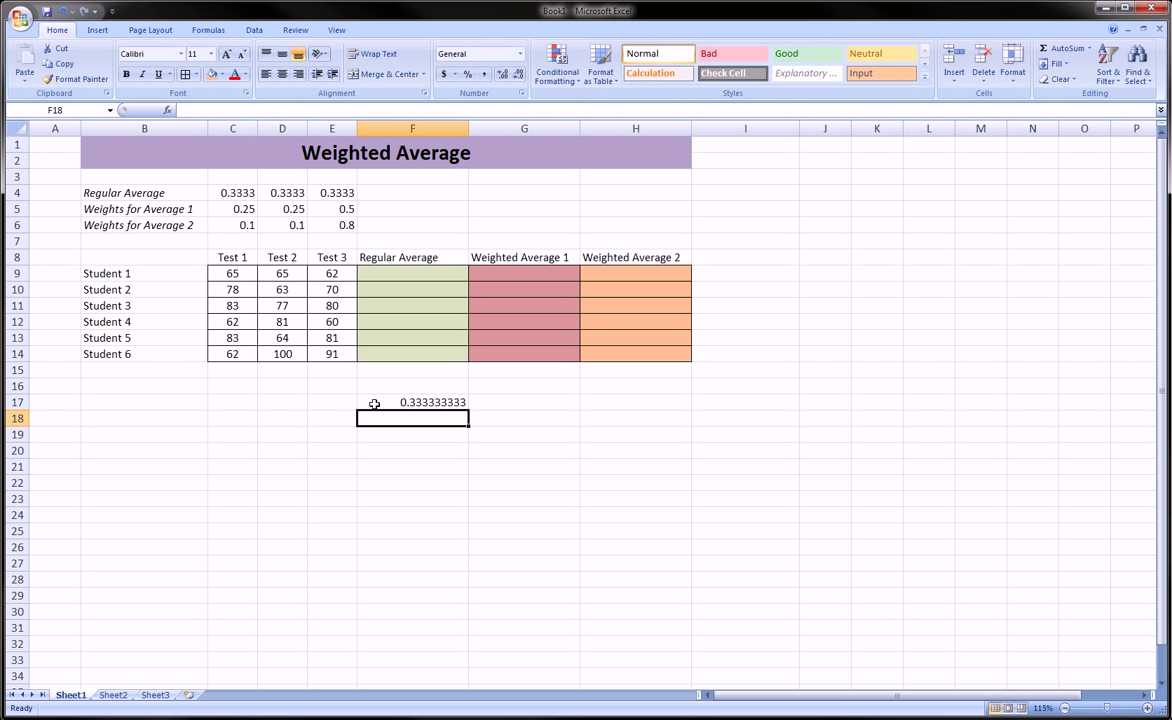
{"action": "left_click", "coordinate": [374, 403]}
{"action": "key", "text": "Delete"}
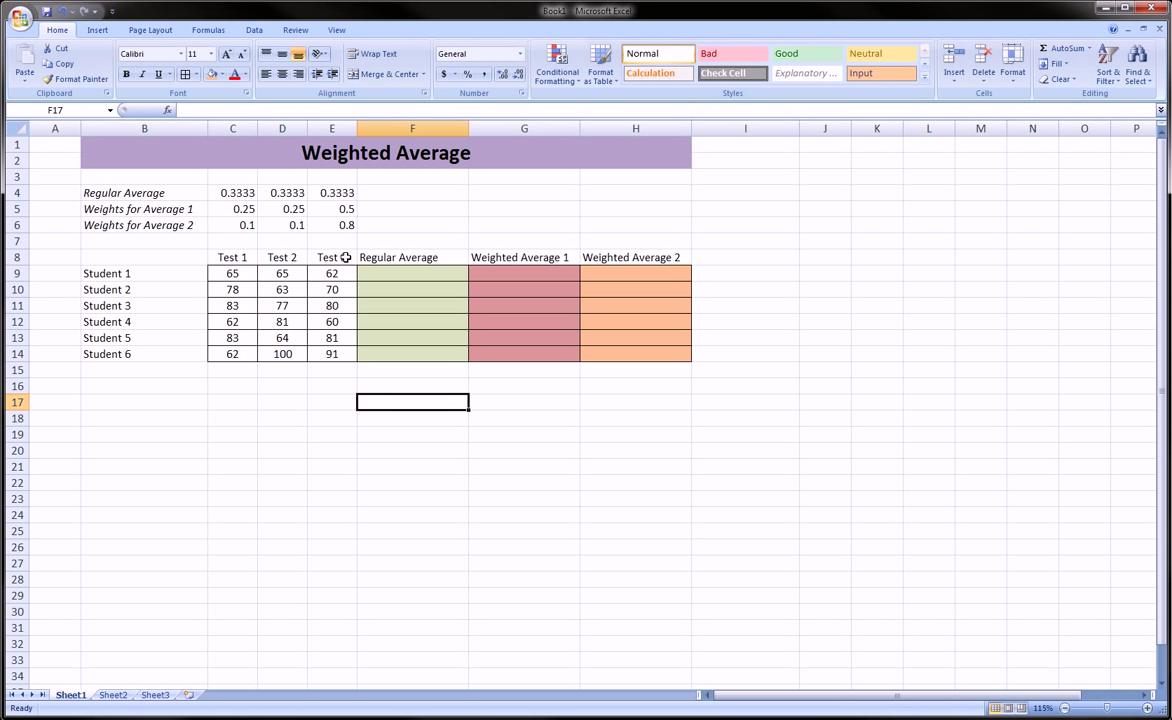
{"action": "mouse_move", "coordinate": [363, 249]}
{"action": "left_mouse_down"}
{"action": "mouse_move", "coordinate": [453, 266]}
{"action": "mouse_move", "coordinate": [388, 278]}
{"action": "mouse_move", "coordinate": [362, 245]}
{"action": "left_mouse_up"}
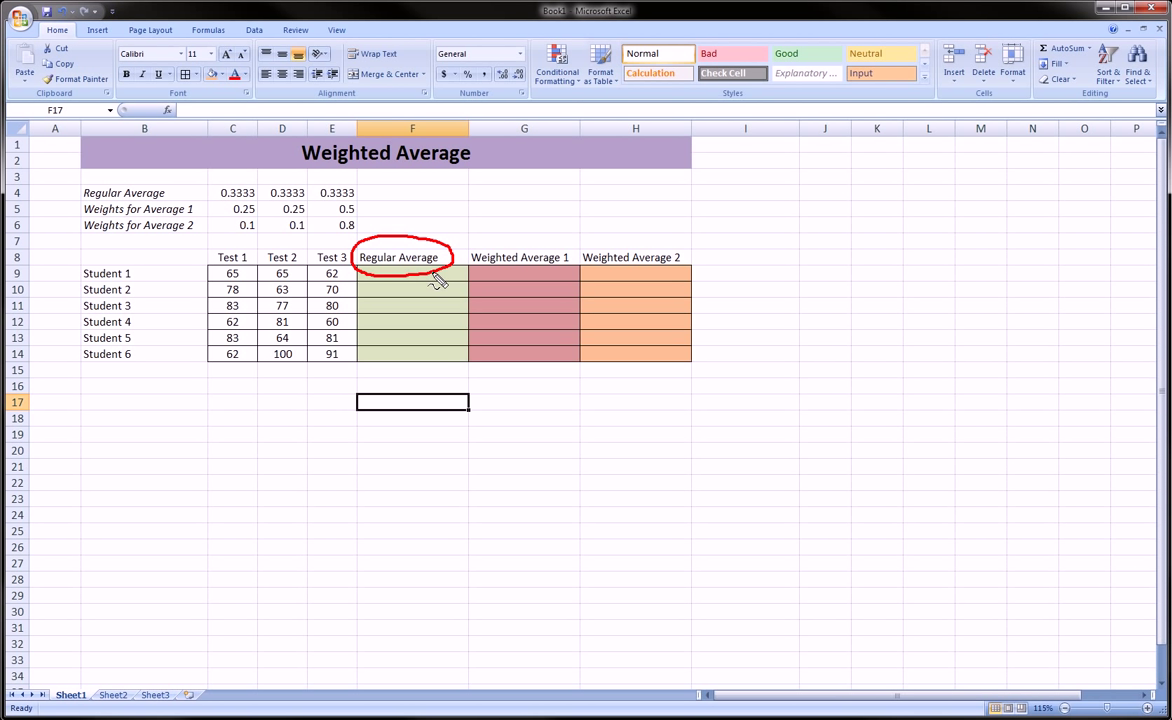
{"action": "key", "text": "Escape"}
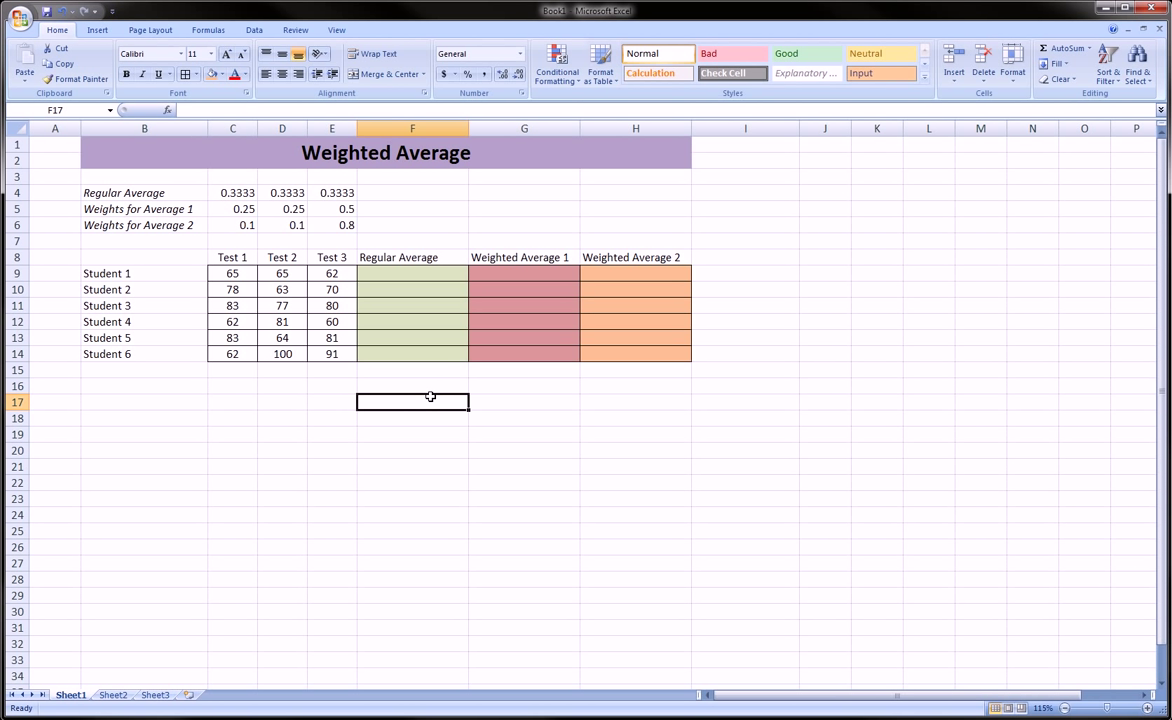
Step: Recalculate one third in F17 with =1/3 to compare it with the regular average weights, and delete it
{"action": "type", "text": "="}
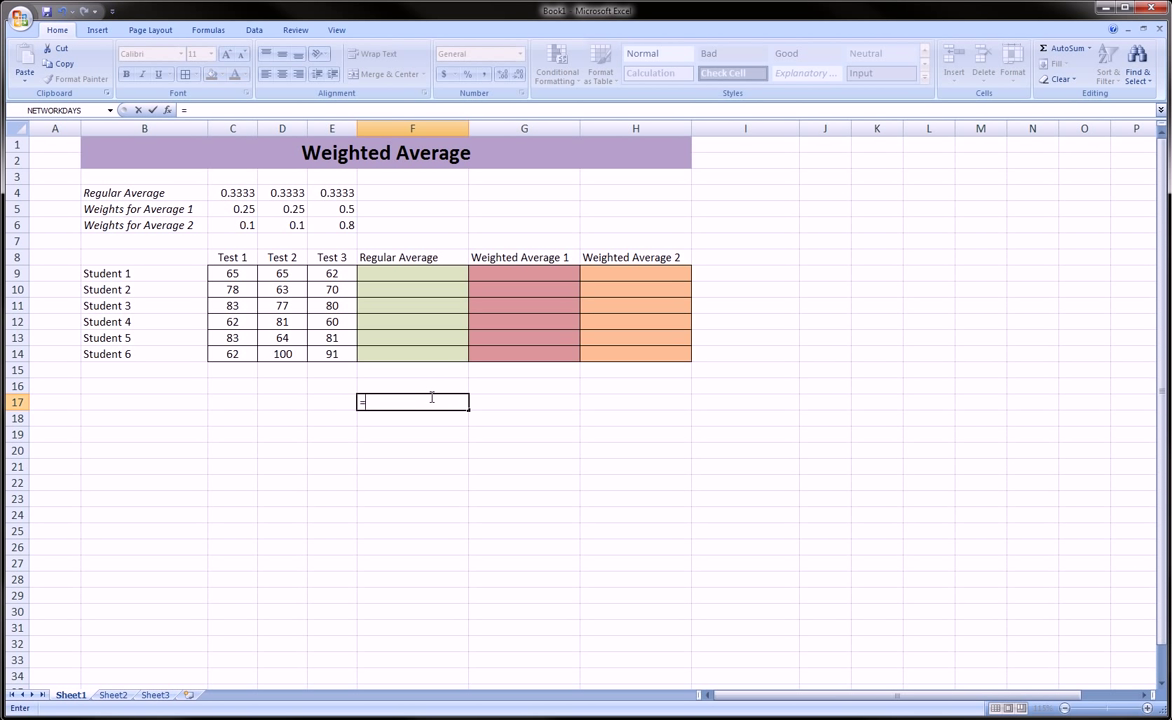
{"action": "type", "text": "1/3"}
{"action": "key", "text": "Return"}
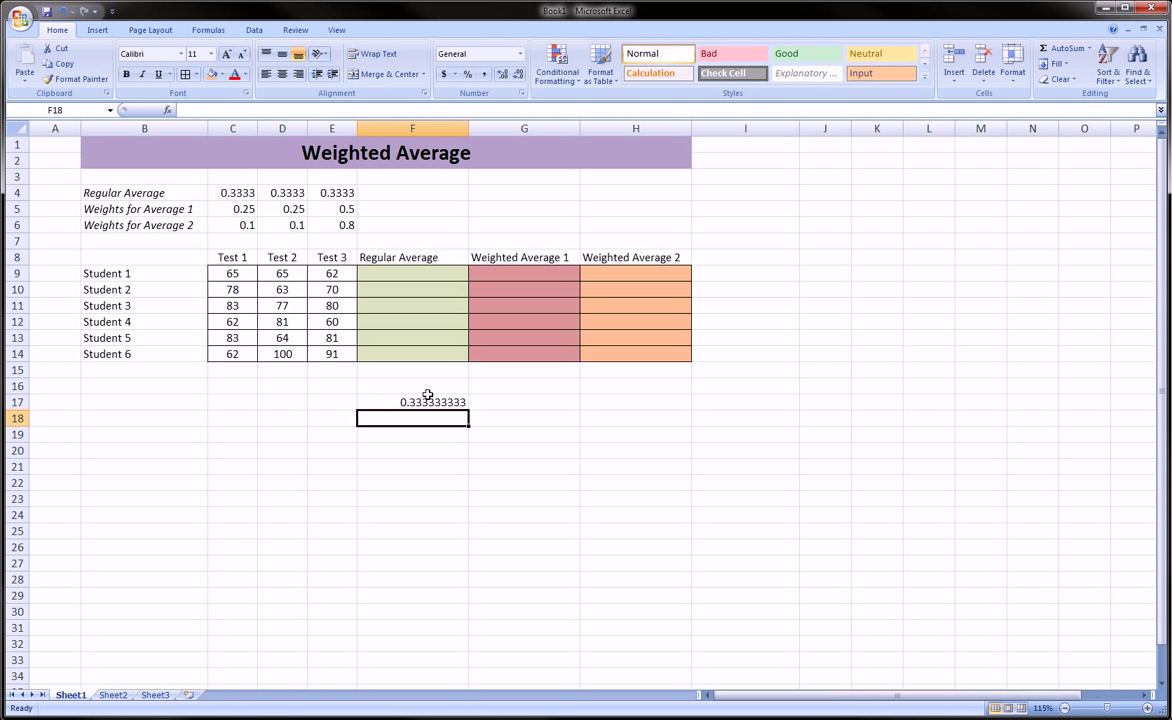
{"action": "left_click", "coordinate": [431, 400]}
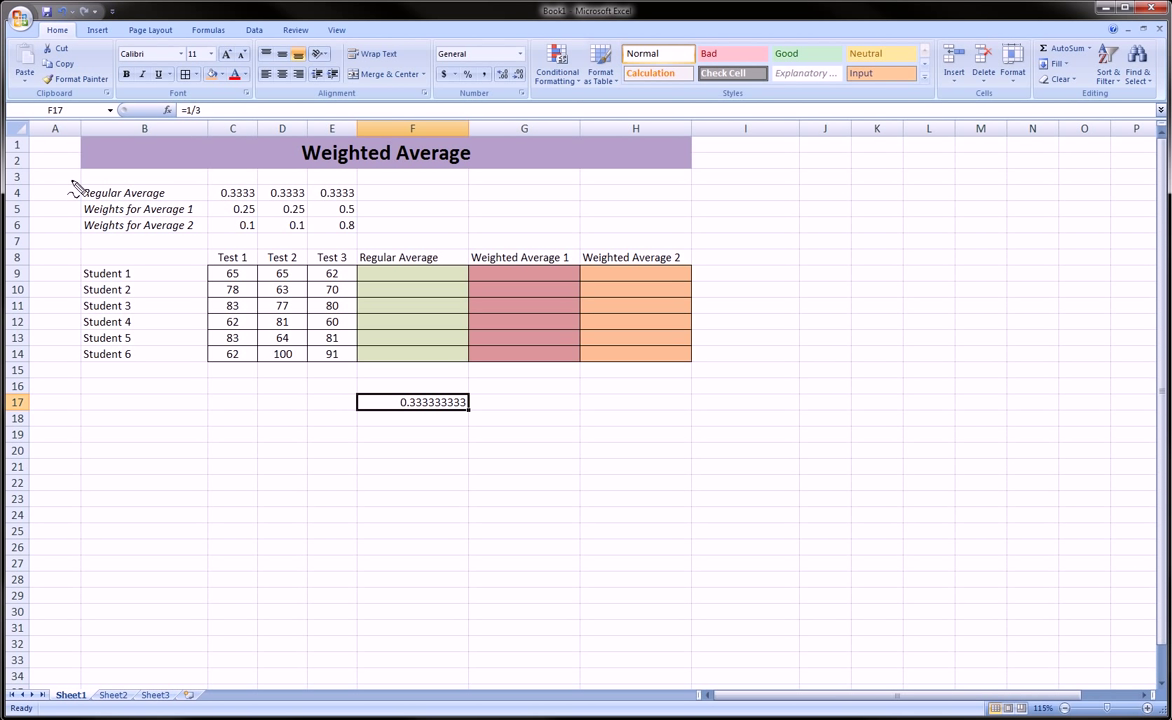
{"action": "mouse_move", "coordinate": [75, 177]}
{"action": "left_mouse_down"}
{"action": "mouse_move", "coordinate": [320, 166]}
{"action": "mouse_move", "coordinate": [365, 182]}
{"action": "mouse_move", "coordinate": [202, 212]}
{"action": "mouse_move", "coordinate": [80, 198]}
{"action": "mouse_move", "coordinate": [79, 171]}
{"action": "mouse_move", "coordinate": [105, 170]}
{"action": "left_mouse_up"}
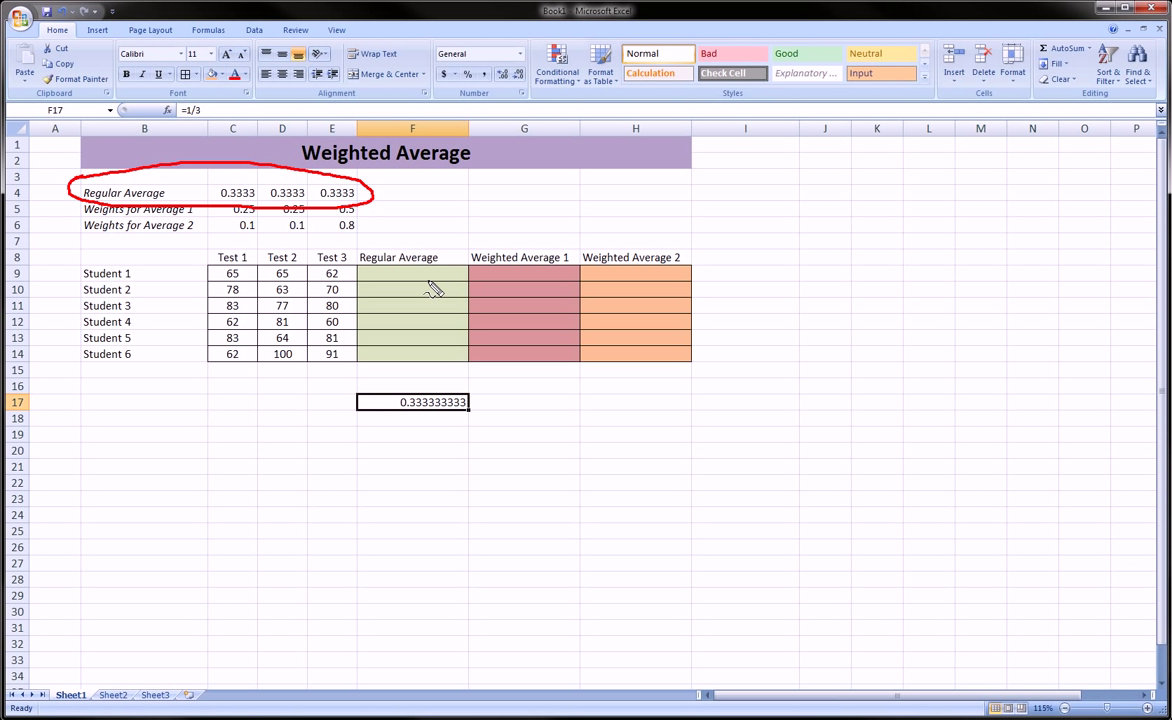
{"action": "key", "text": "Escape"}
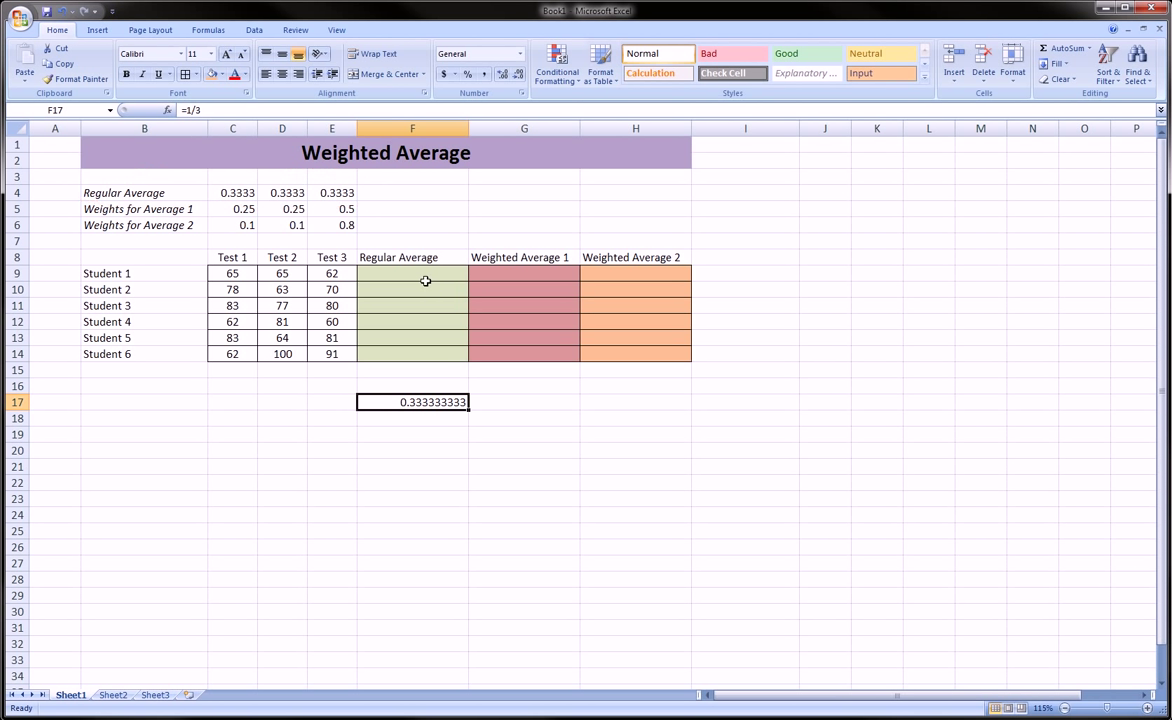
{"action": "key", "text": "Delete"}
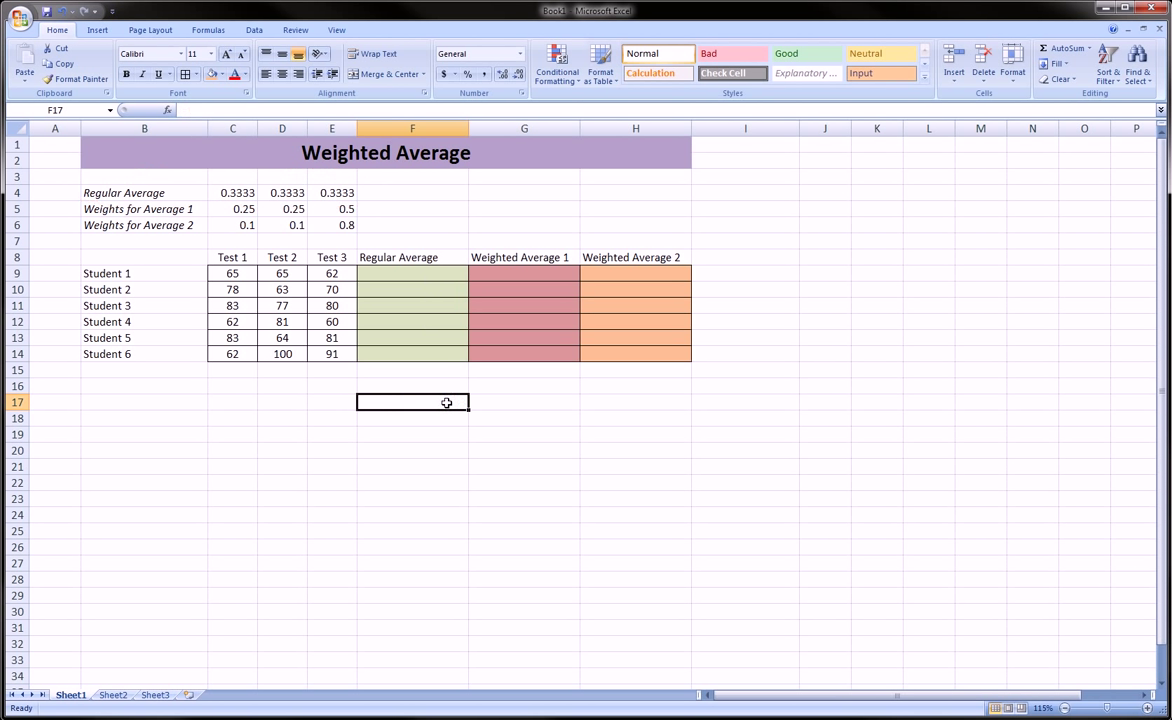
Step: Start Student 1's regular average formula in F9 with the Test 1 score times its absolute weight, =C9*$C$4
{"action": "left_click", "coordinate": [410, 270]}
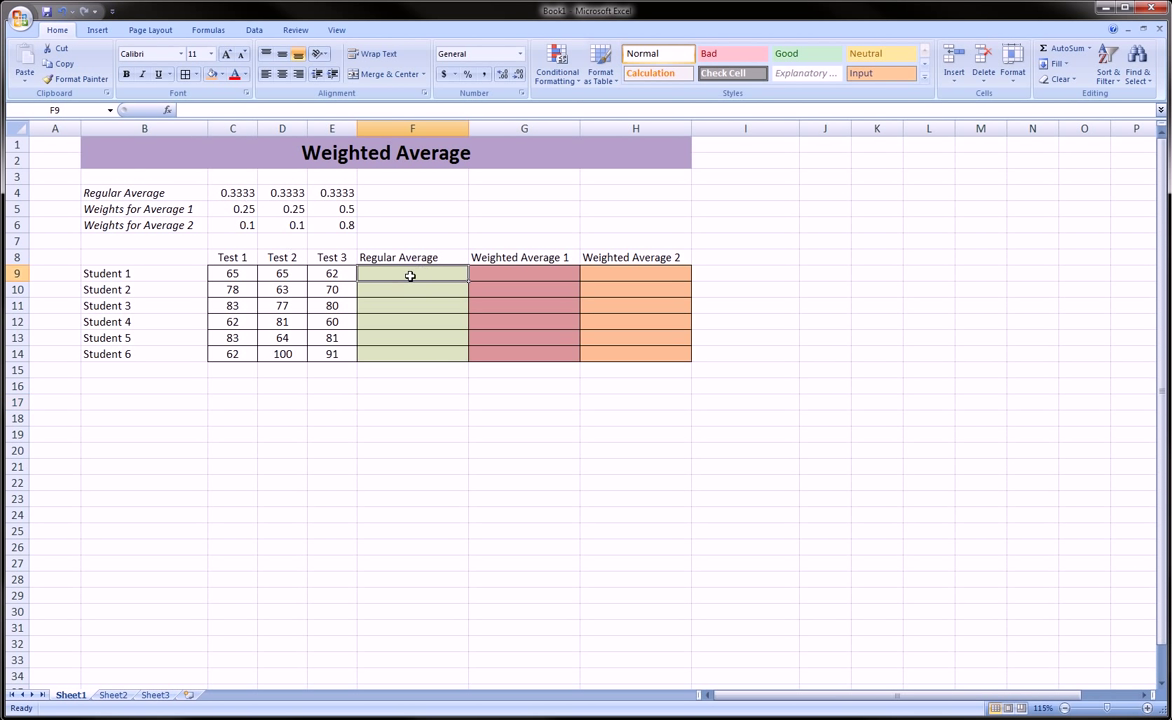
{"action": "type", "text": "="}
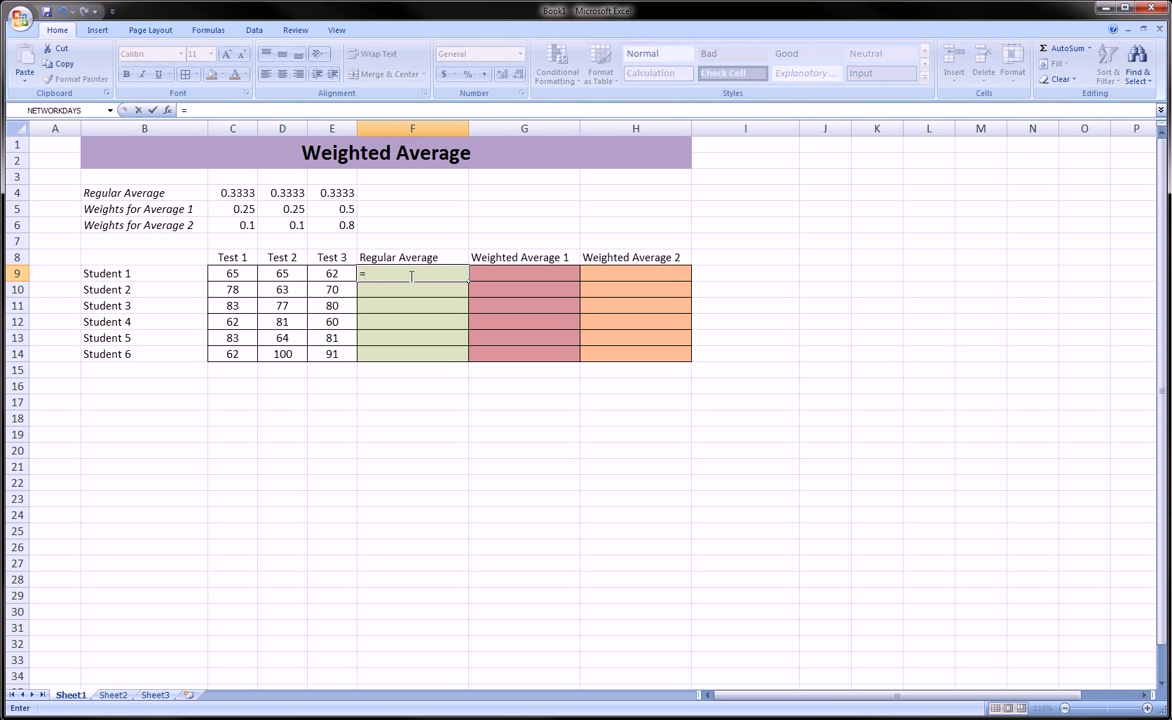
{"action": "left_click", "coordinate": [235, 272]}
{"action": "type", "text": "*"}
{"action": "left_click", "coordinate": [239, 192]}
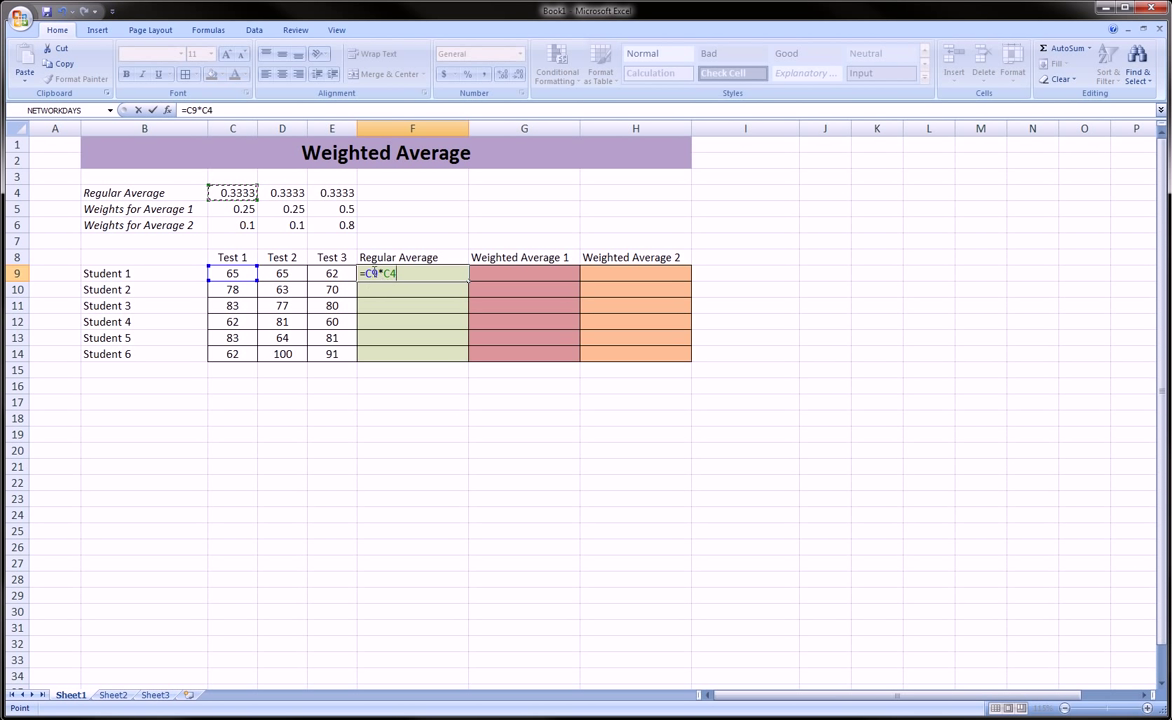
{"action": "left_click", "coordinate": [384, 273]}
{"action": "type", "text": "$"}
{"action": "left_click", "coordinate": [400, 273]}
{"action": "type", "text": "$"}
Step: Extend Student 1's regular average formula in F9 with the Test 2 score times its weight, +D9*D4
{"action": "type", "text": "+"}
{"action": "left_click", "coordinate": [278, 270]}
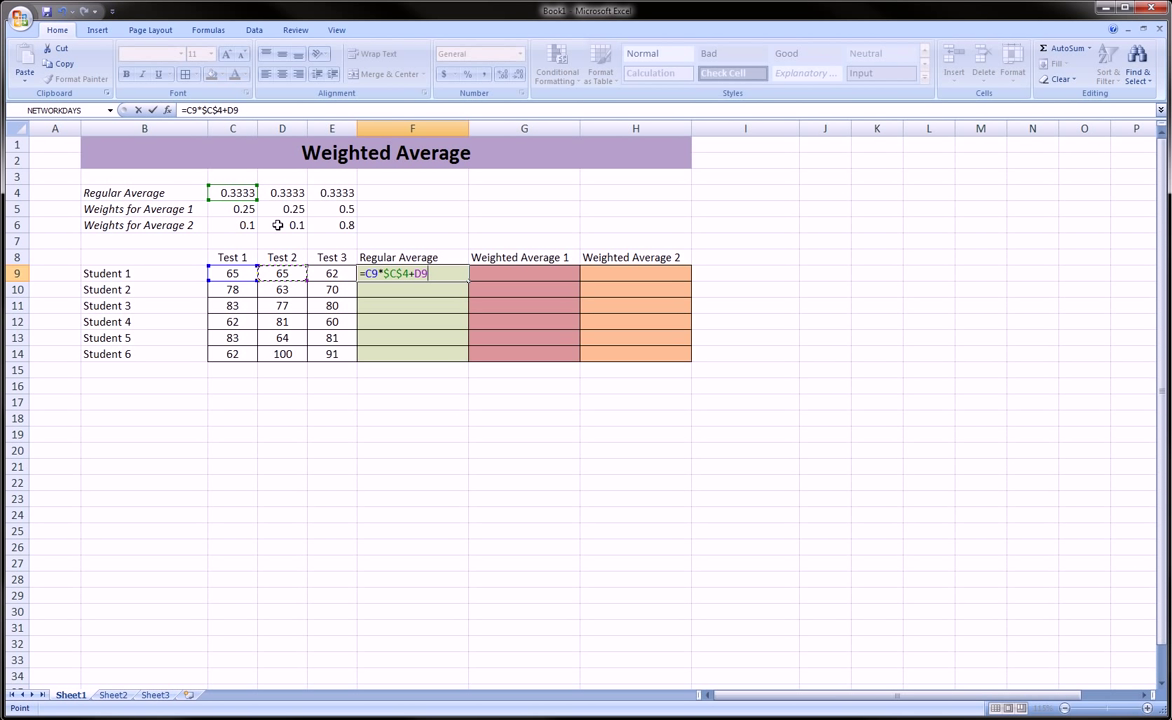
{"action": "type", "text": "*"}
{"action": "left_click", "coordinate": [290, 193]}
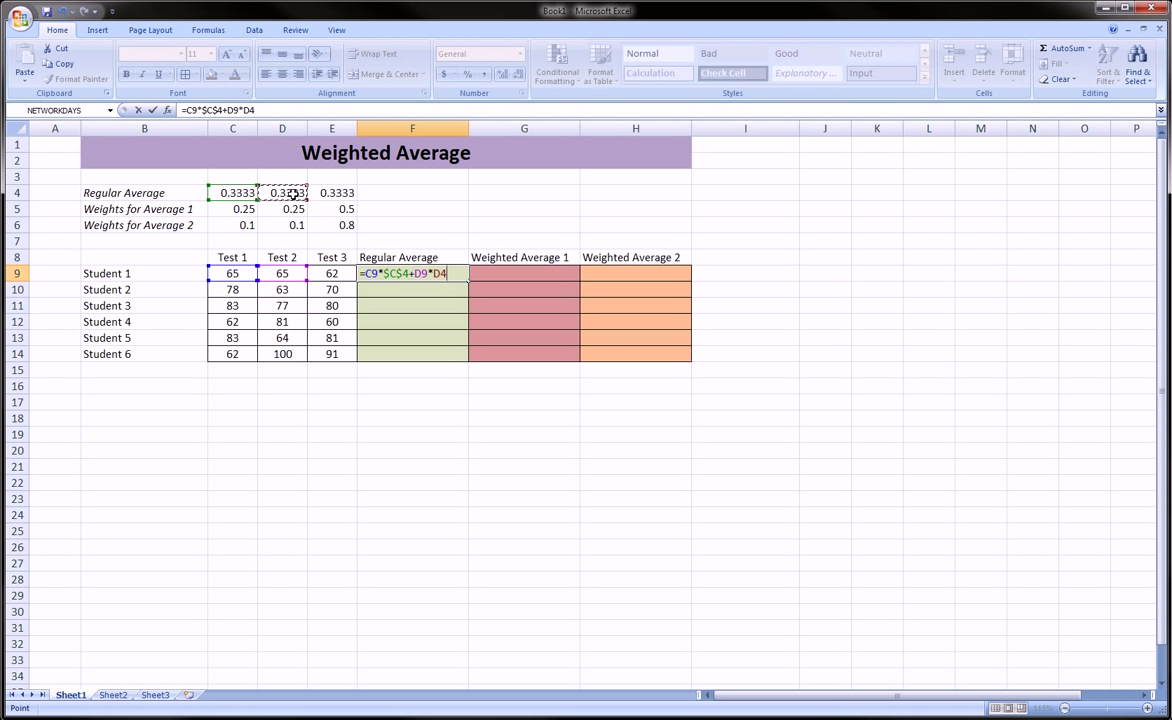
{"action": "type", "text": "$"}
{"action": "key", "text": "BackSpace"}
{"action": "key", "text": "Left"}
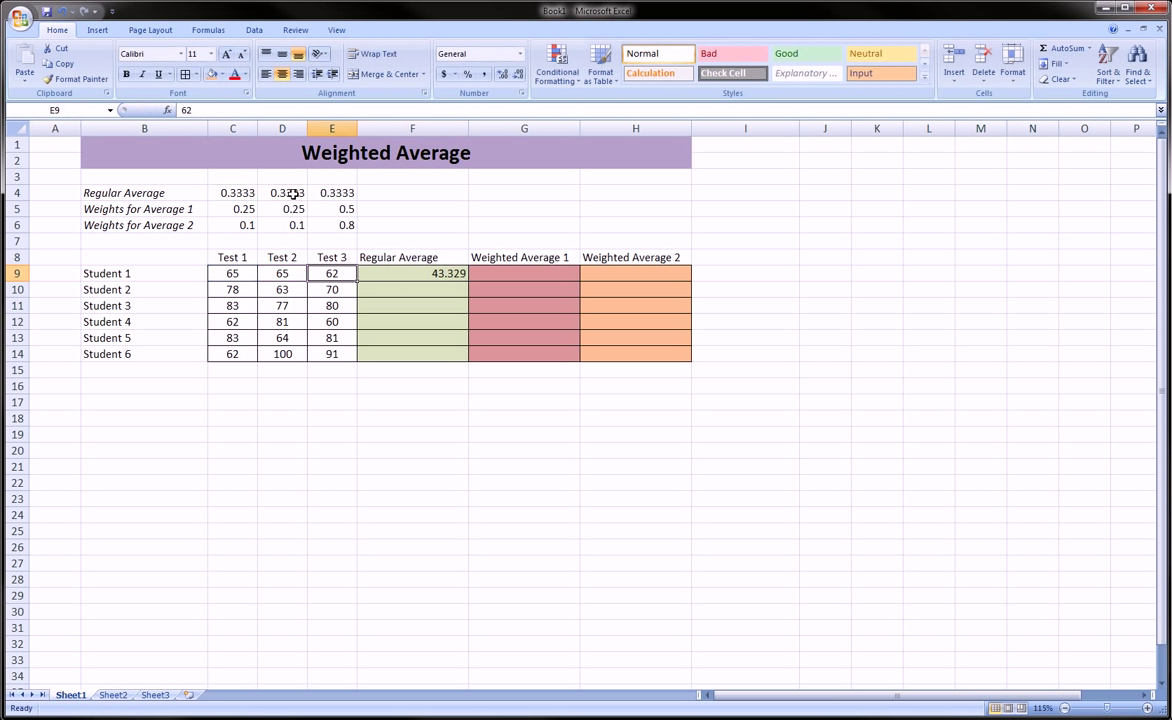
Step: Make the Test 2 weight reference in the F9 formula absolute, as $D$4
{"action": "left_click", "coordinate": [449, 271]}
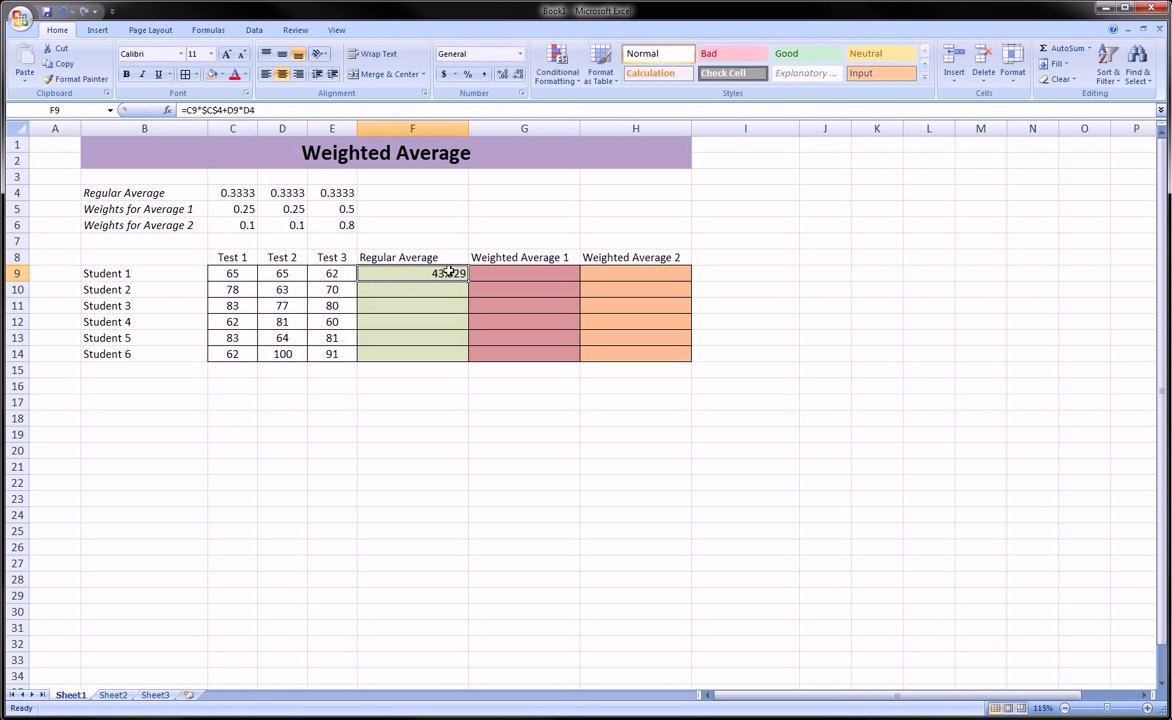
{"action": "left_click", "coordinate": [246, 110]}
{"action": "type", "text": "$"}
{"action": "left_click", "coordinate": [255, 110]}
{"action": "type", "text": "$D$"}
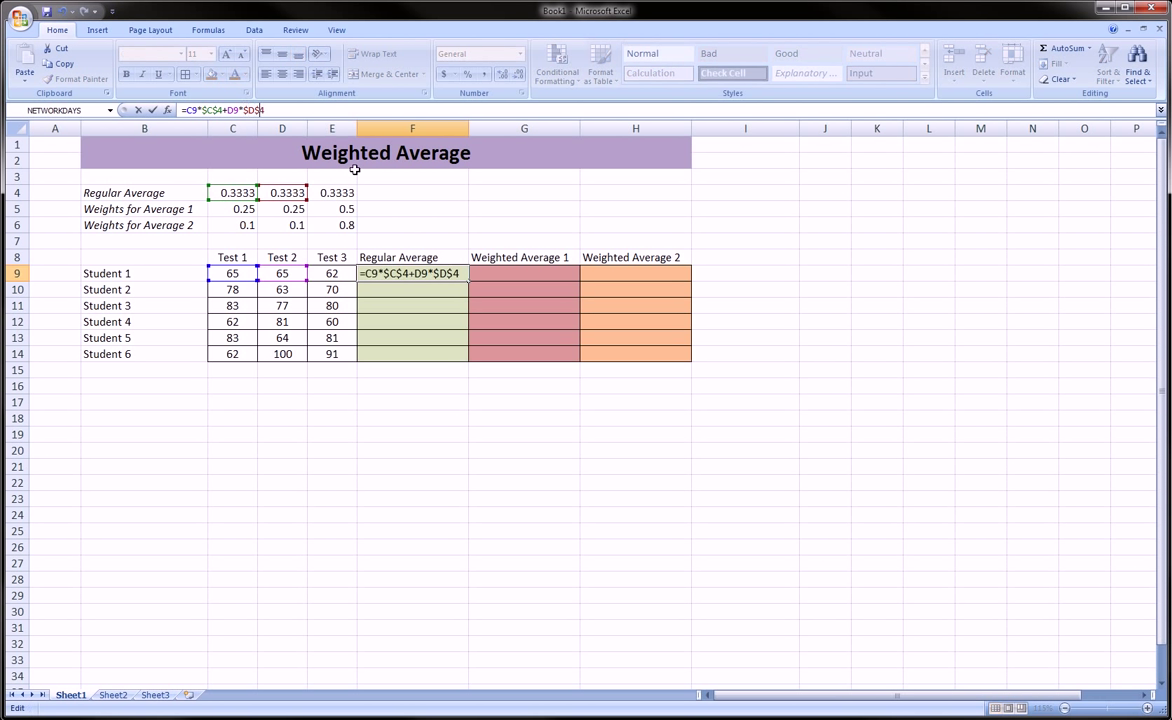
Step: Complete the F9 formula with the Test 3 score times its absolute weight, giving =C9*$C$4+D9*$D$4+E9*$E$4
{"action": "left_click", "coordinate": [321, 114]}
{"action": "type", "text": "+"}
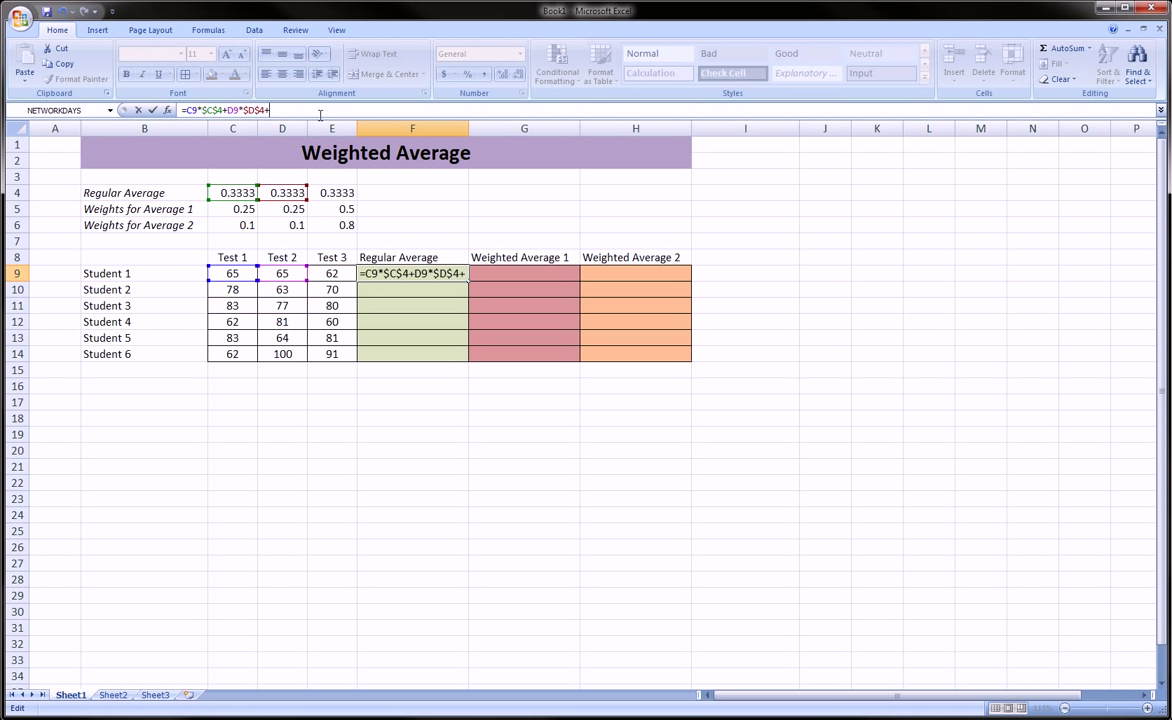
{"action": "left_click", "coordinate": [340, 274]}
{"action": "type", "text": "*"}
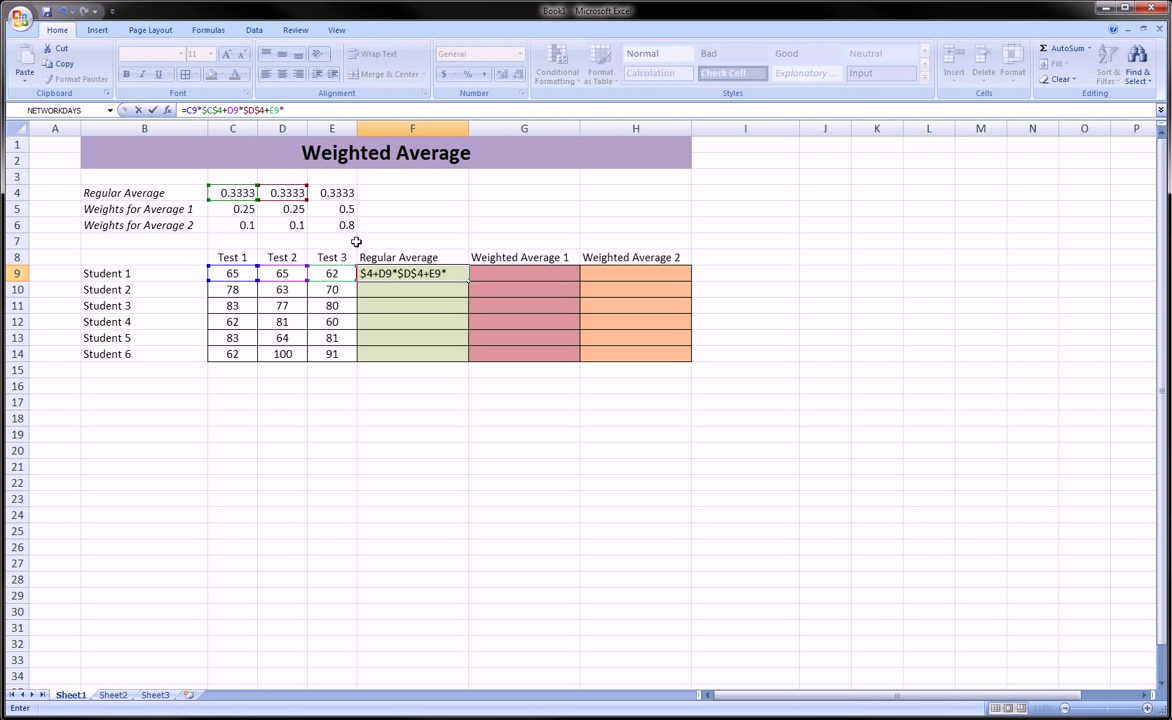
{"action": "left_click", "coordinate": [341, 193]}
{"action": "left_click", "coordinate": [287, 110]}
{"action": "type", "text": "$"}
{"action": "type", "text": "$"}
{"action": "key", "text": "BackSpace"}
{"action": "type", "text": "E"}
{"action": "type", "text": "$E$4"}
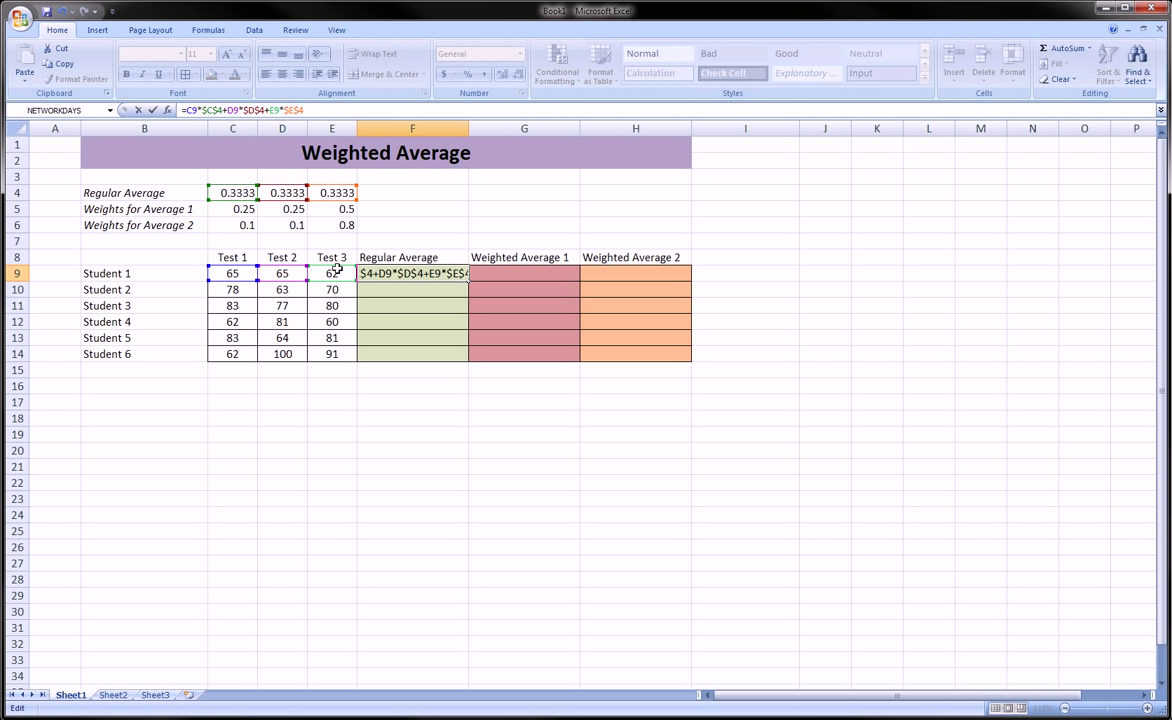
{"action": "key", "text": "Return"}
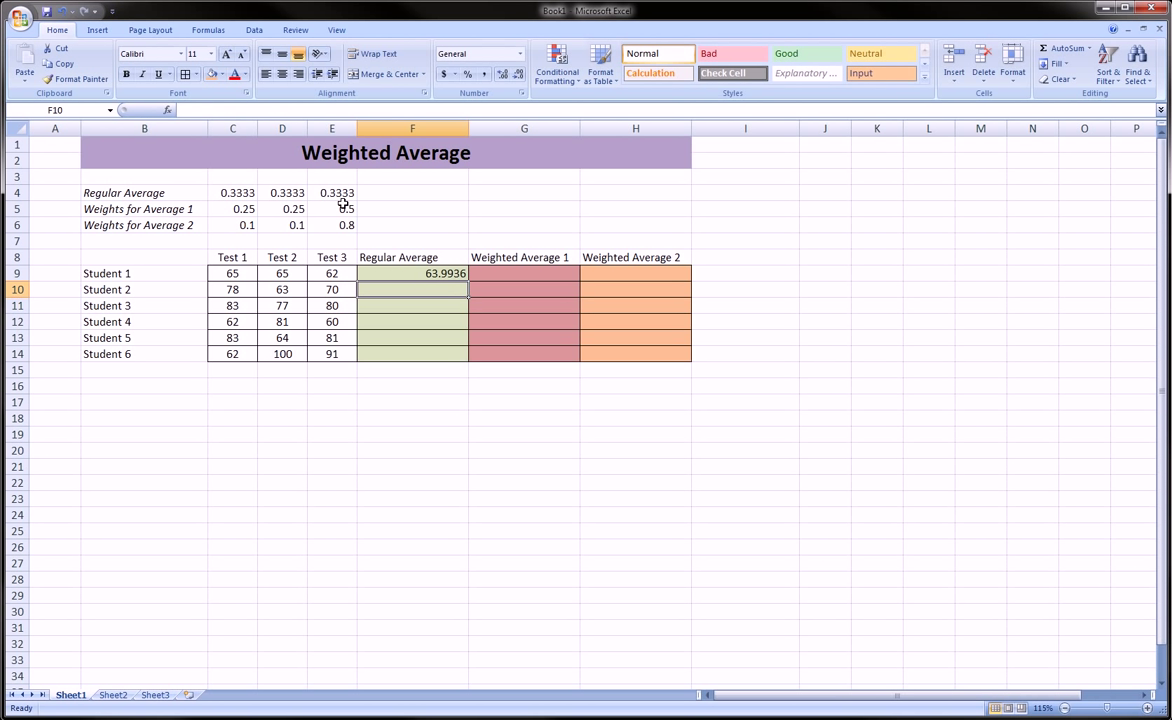
{"action": "key", "text": "Up"}
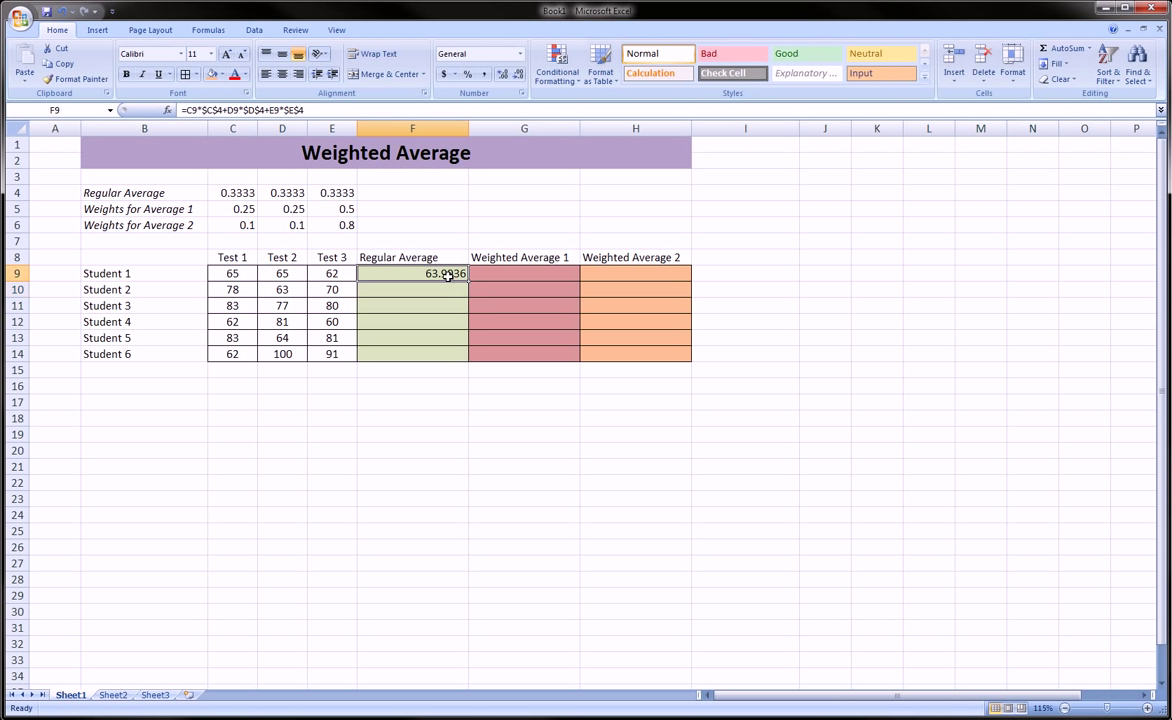
Step: Increase the precision of the Test 1 regular average weight in C4 by appending about twenty more 3s to 0.3333
{"action": "left_click", "coordinate": [235, 190]}
{"action": "double_click", "coordinate": [257, 193]}
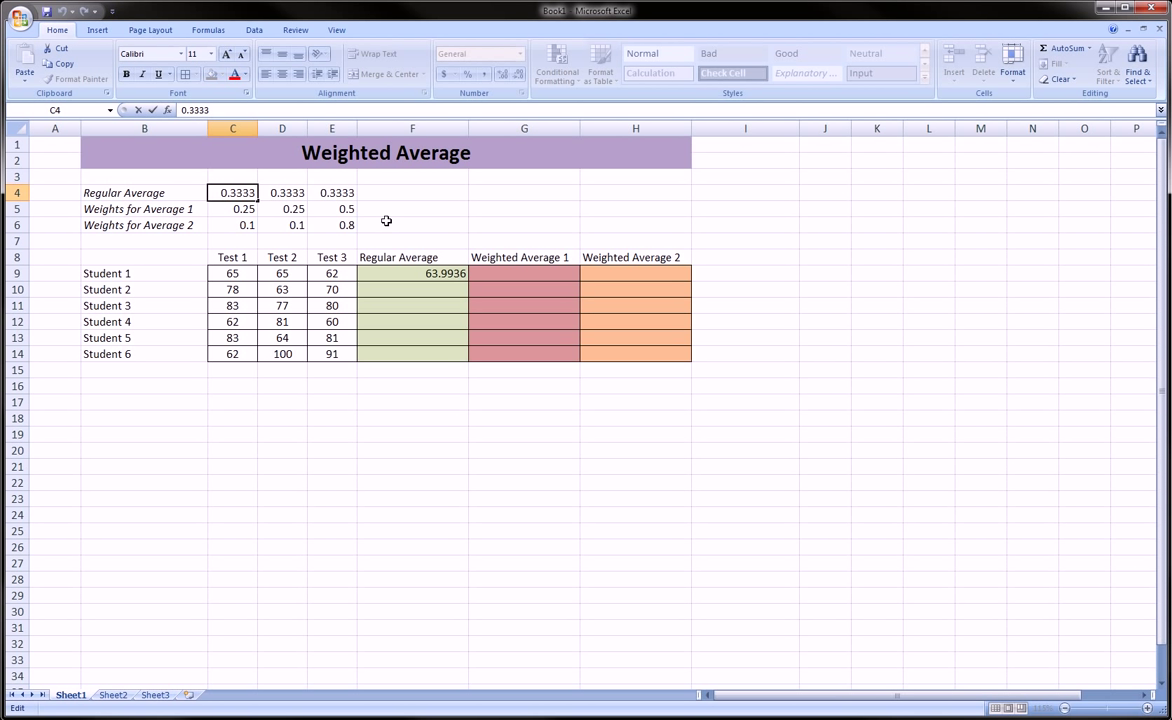
{"action": "type", "text": "333333333333333333333"}
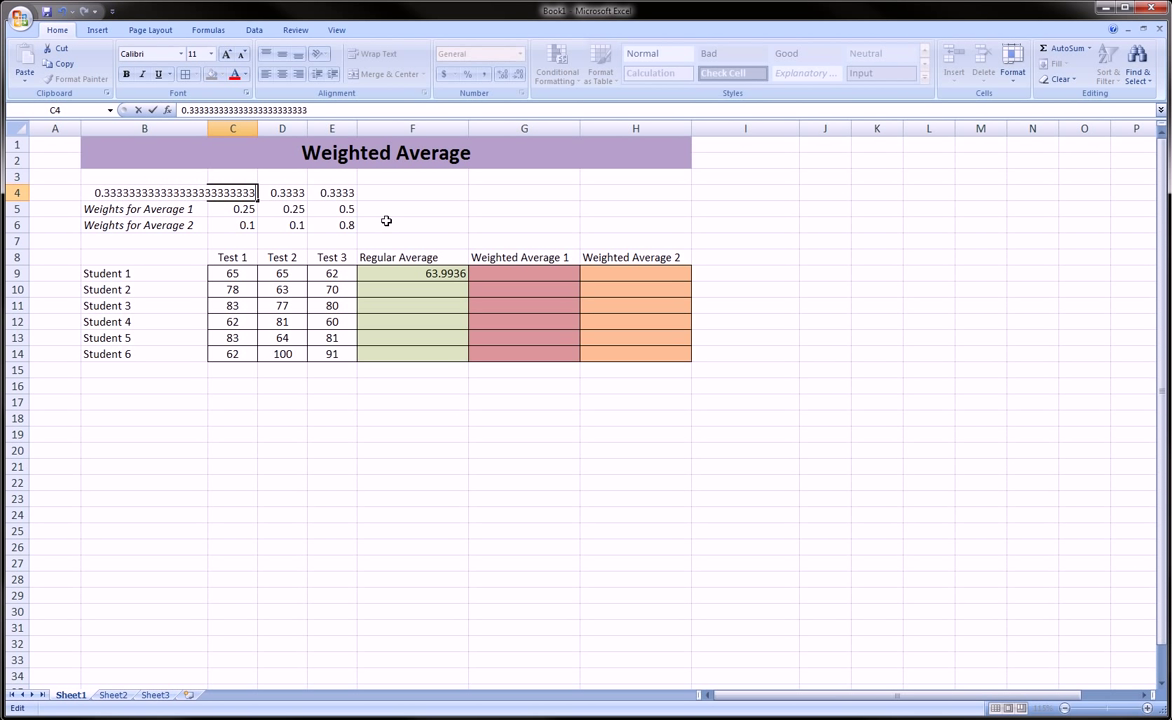
{"action": "key", "text": "Return"}
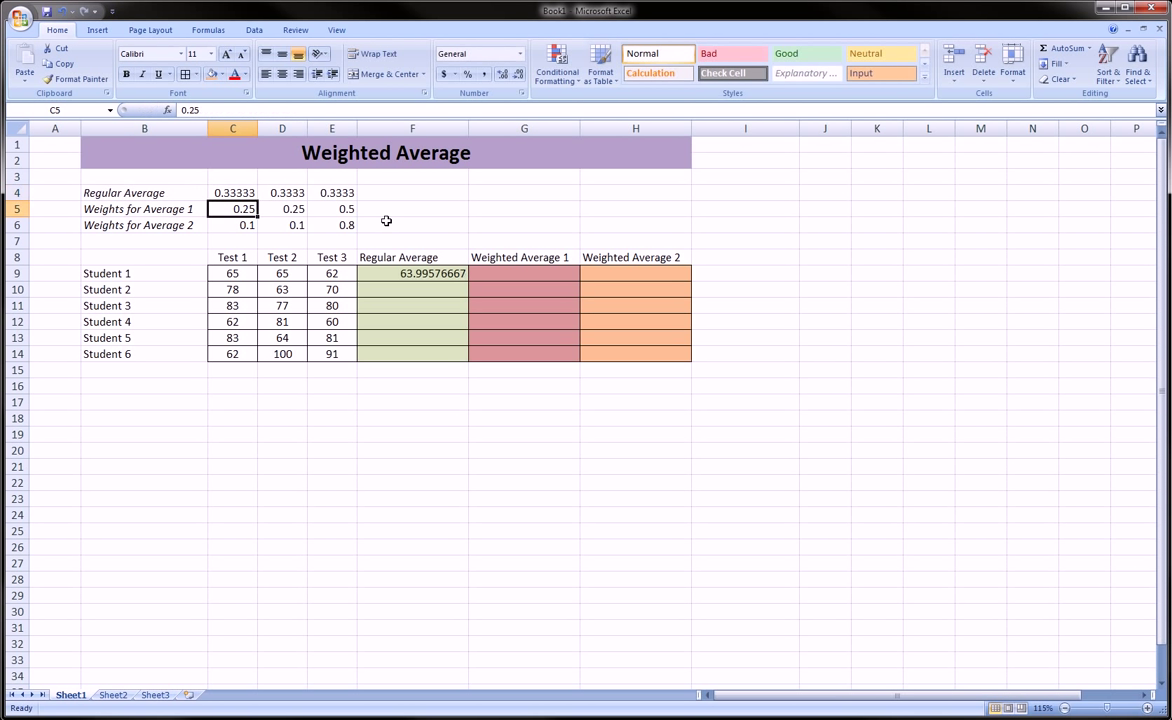
Step: Append a long run of 3s to the Test 2 and Test 3 regular average weights in D4 and E4
{"action": "left_click", "coordinate": [290, 192]}
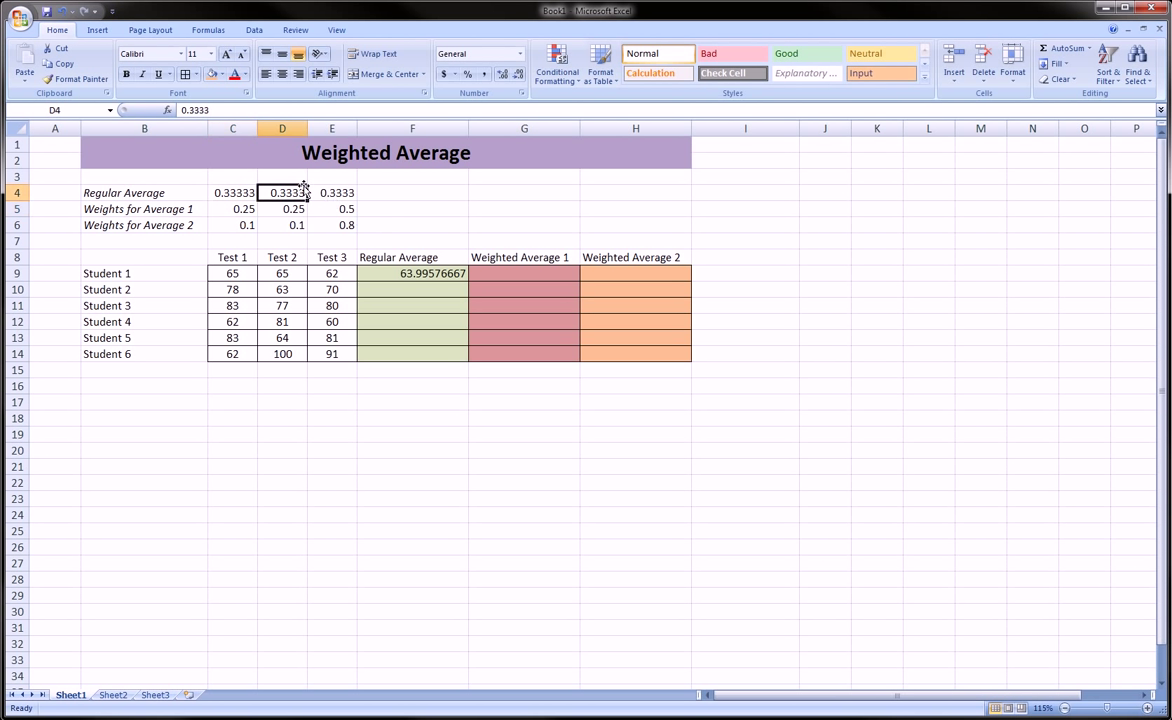
{"action": "left_click", "coordinate": [272, 110]}
{"action": "type", "text": "333333333"}
{"action": "key", "text": "Return"}
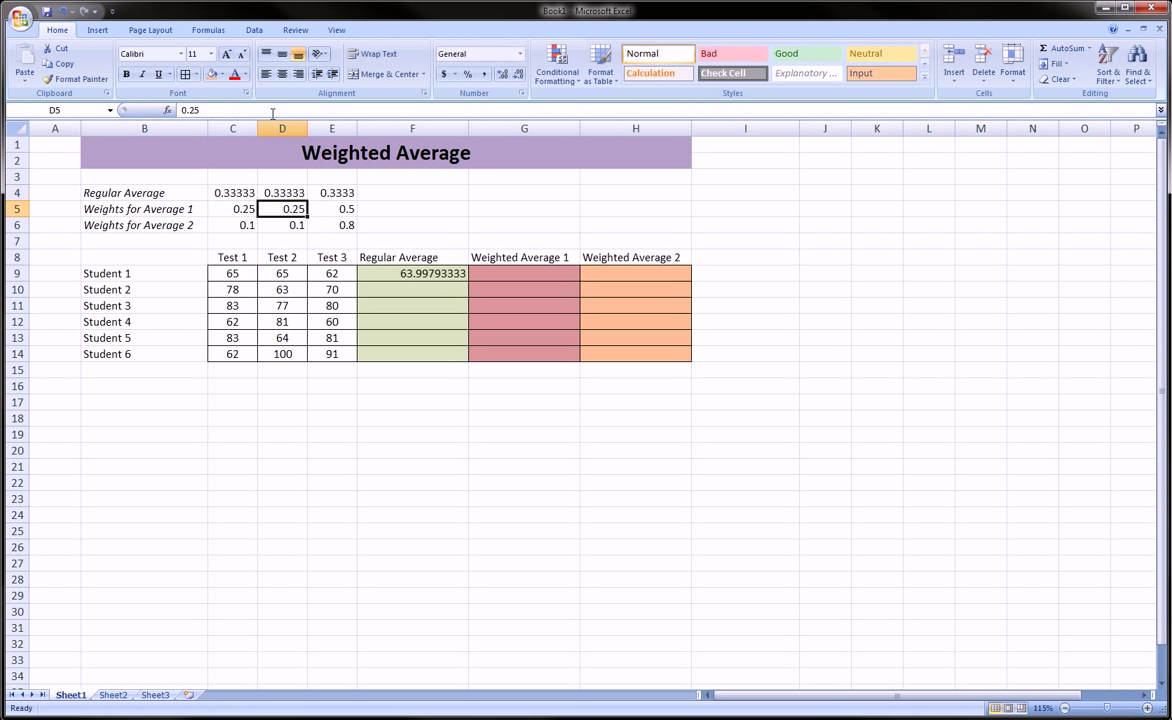
{"action": "left_click", "coordinate": [322, 190]}
{"action": "left_click", "coordinate": [269, 110]}
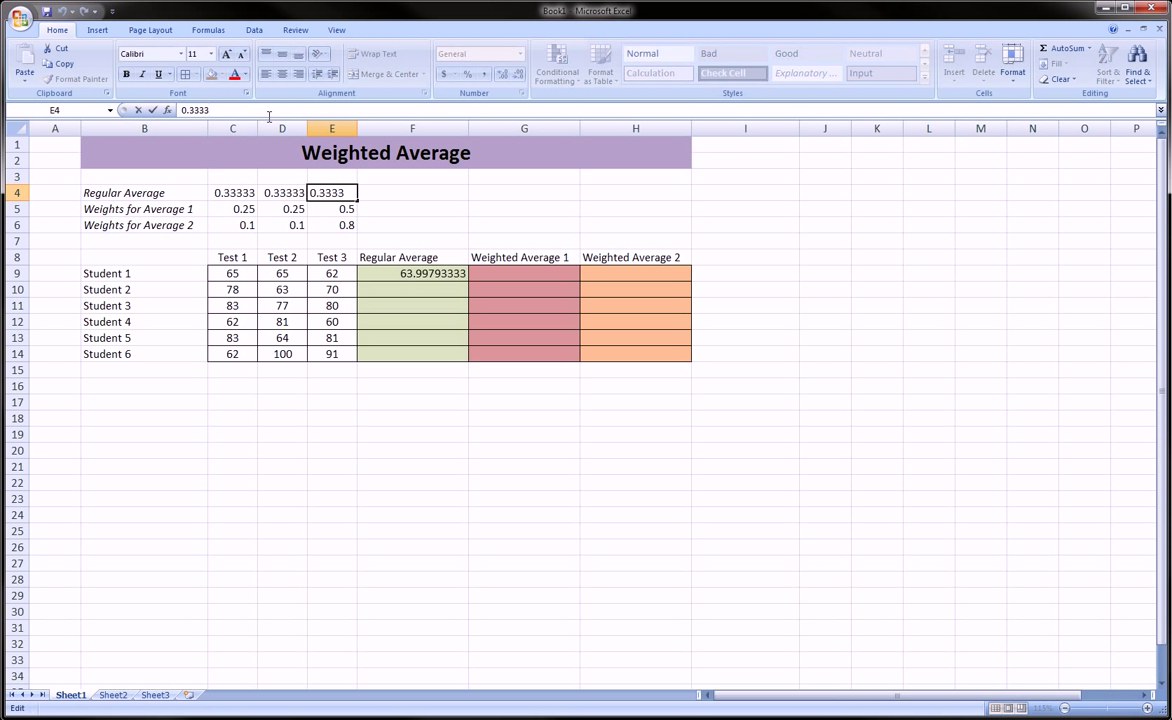
{"action": "type", "text": "3333333333333333333333"}
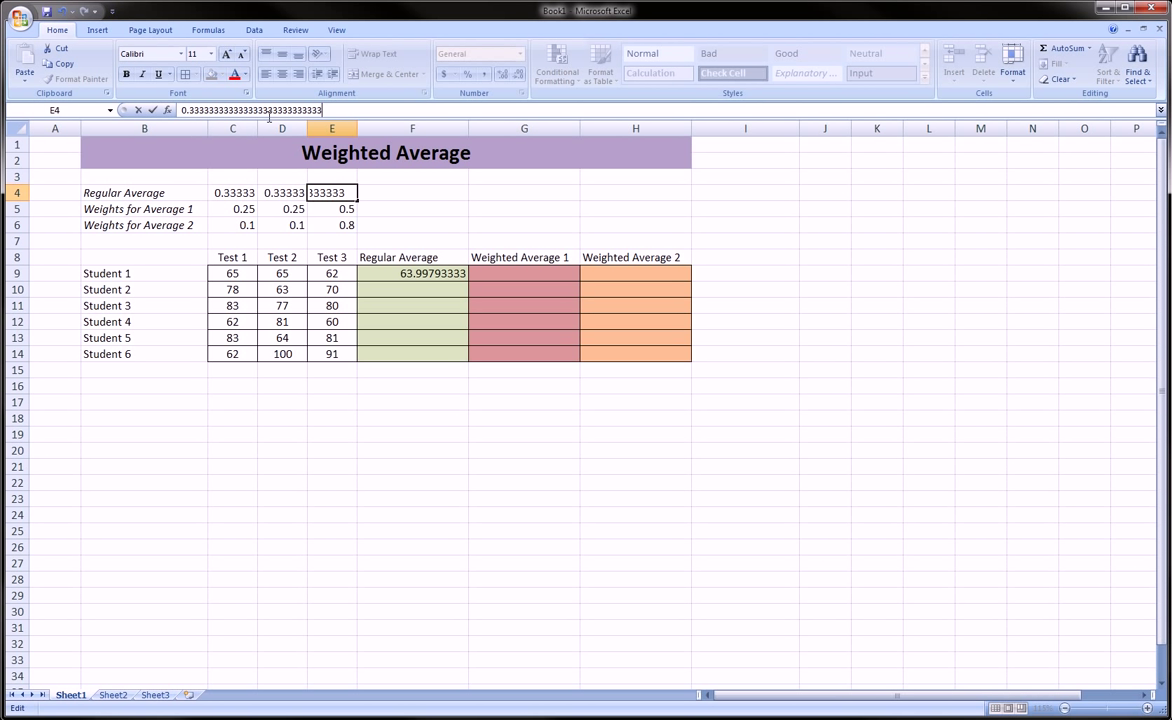
{"action": "key", "text": "Return"}
Step: Fill Student 1's regular average formula from F9 down to F14 for the other students
{"action": "left_click", "coordinate": [452, 273]}
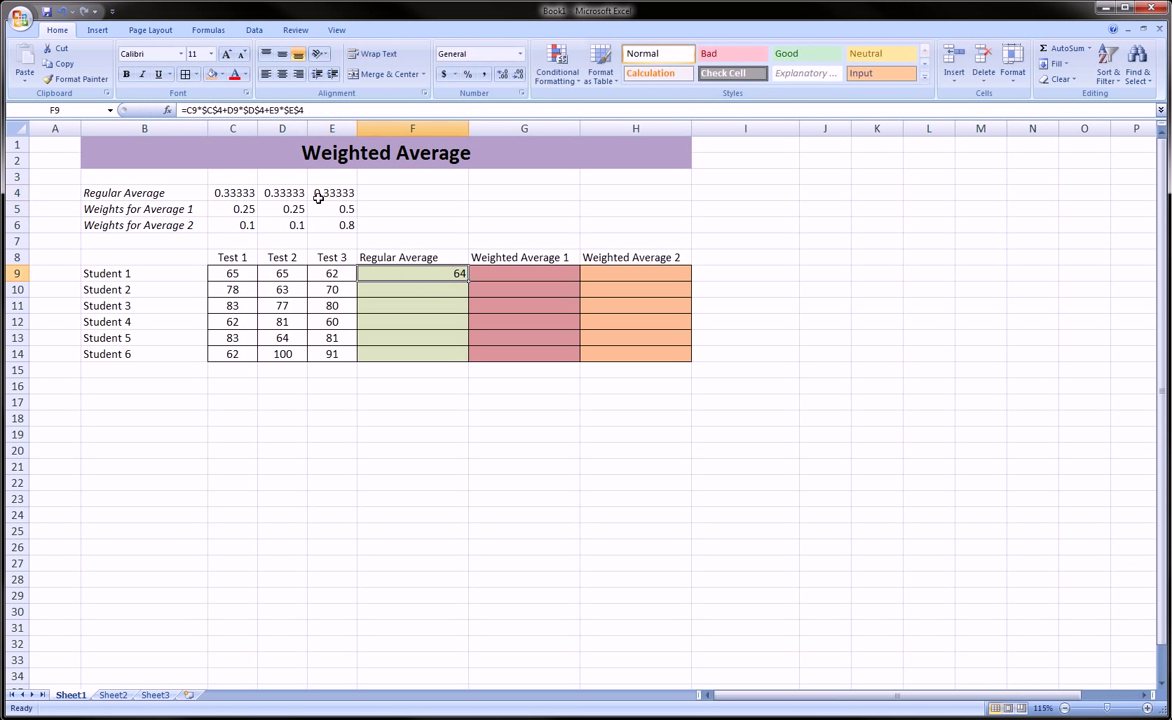
{"action": "left_click_drag", "start_coordinate": [246, 193], "coordinate": [340, 194]}
{"action": "left_click", "coordinate": [440, 273]}
{"action": "left_click_drag", "start_coordinate": [466, 281], "coordinate": [462, 358]}
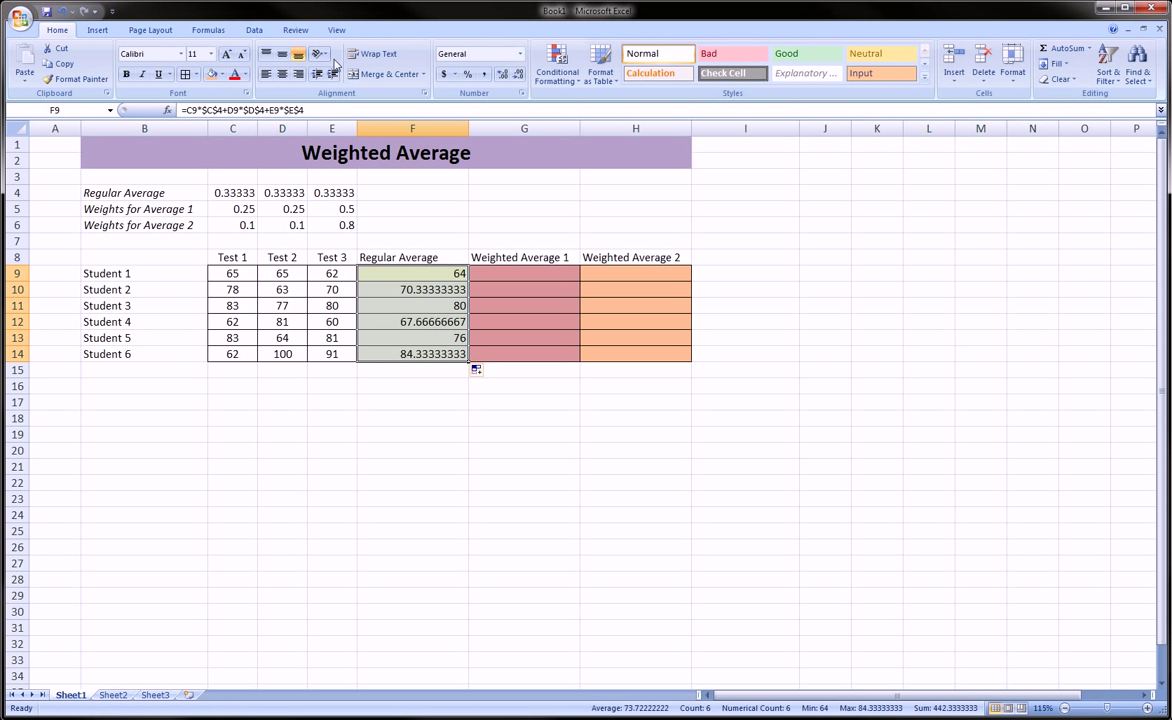
Step: Format the regular averages in F9:F14 to show whole numbers with no decimal places
{"action": "left_click", "coordinate": [516, 76]}
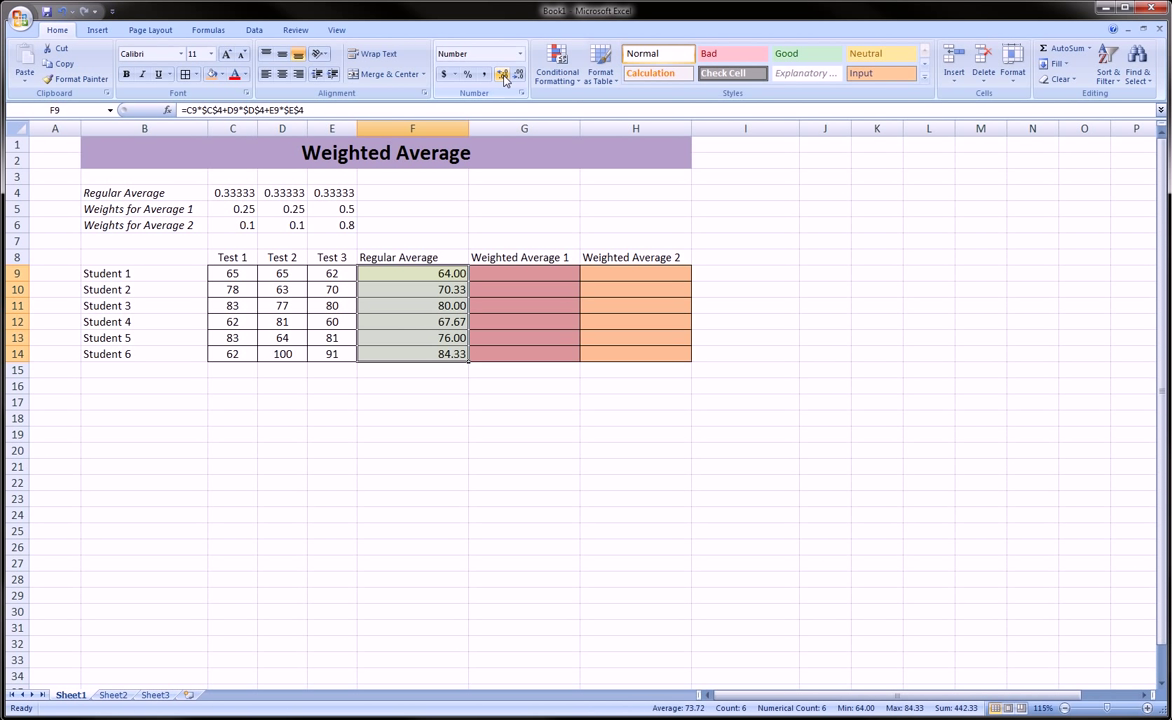
{"action": "left_click", "coordinate": [516, 76]}
{"action": "left_click", "coordinate": [518, 76]}
{"action": "left_click", "coordinate": [518, 77]}
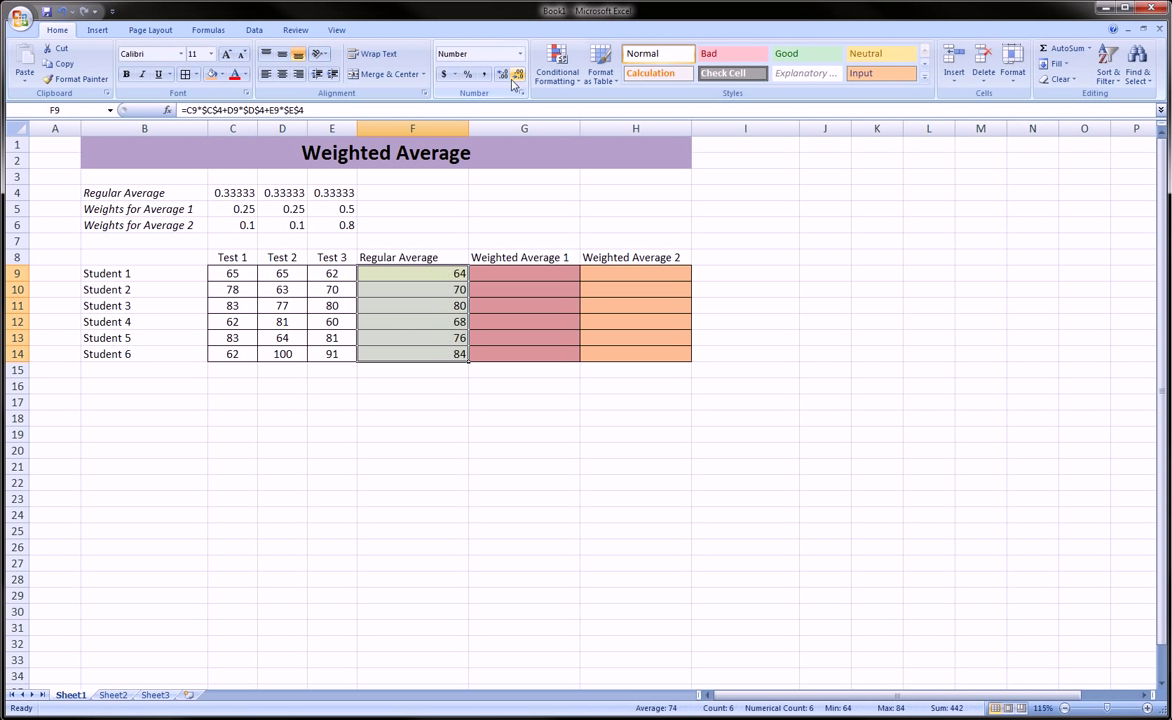
{"action": "left_click", "coordinate": [417, 259]}
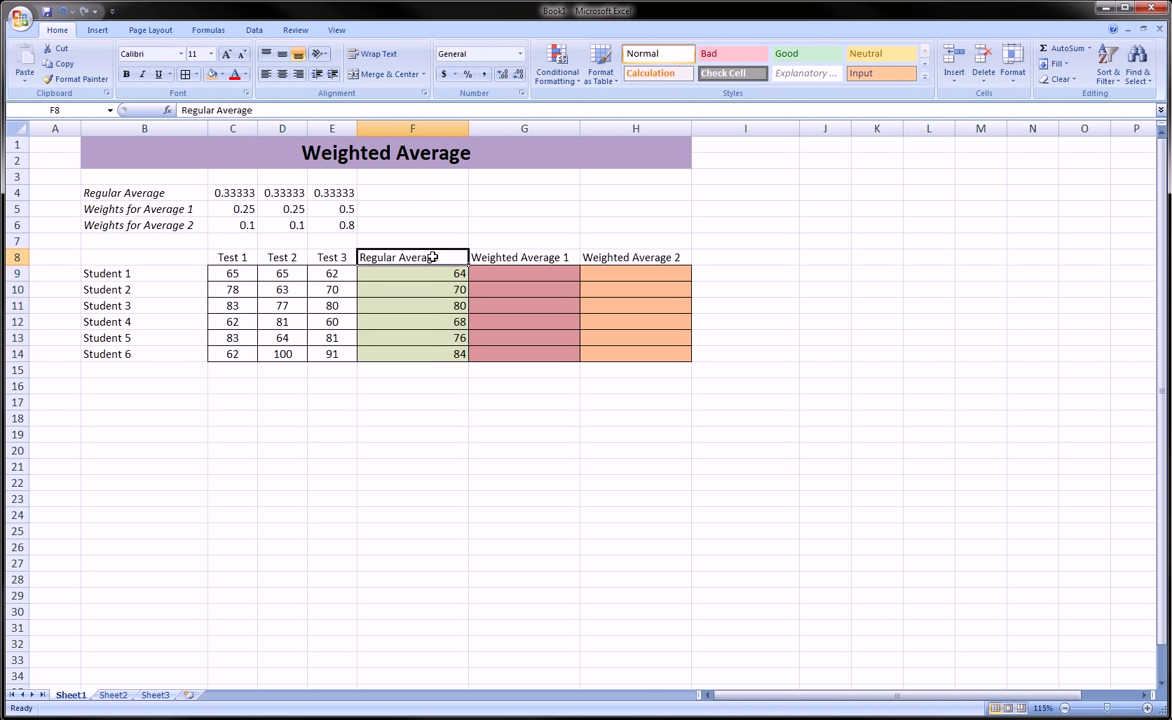
{"action": "left_click", "coordinate": [435, 268]}
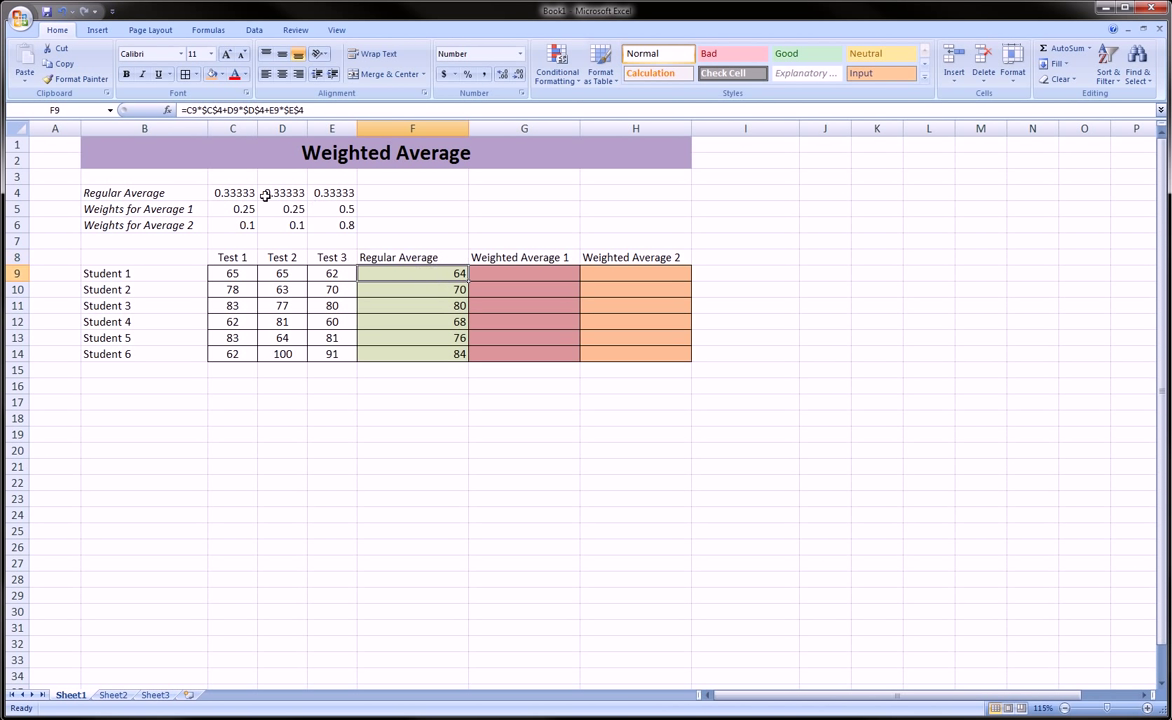
Step: Center the contents of all three average columns for the six students, F9:H14
{"action": "left_click_drag", "start_coordinate": [236, 193], "coordinate": [320, 194]}
{"action": "left_click", "coordinate": [492, 270]}
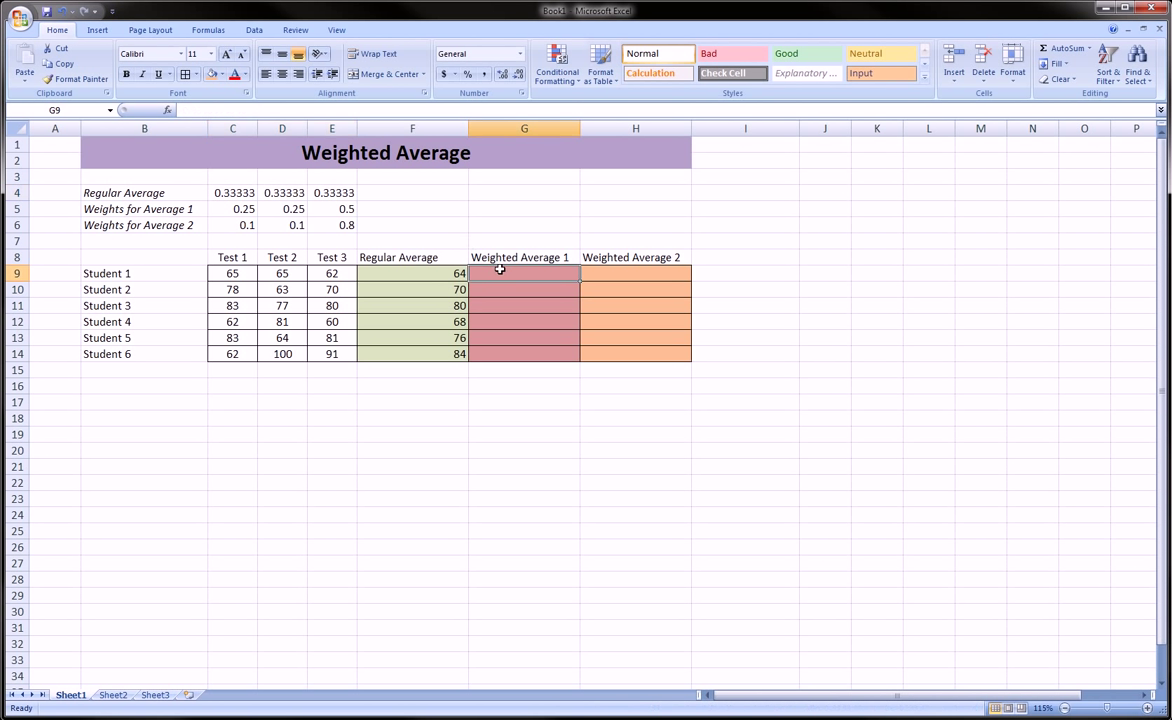
{"action": "left_click_drag", "start_coordinate": [440, 272], "coordinate": [605, 354]}
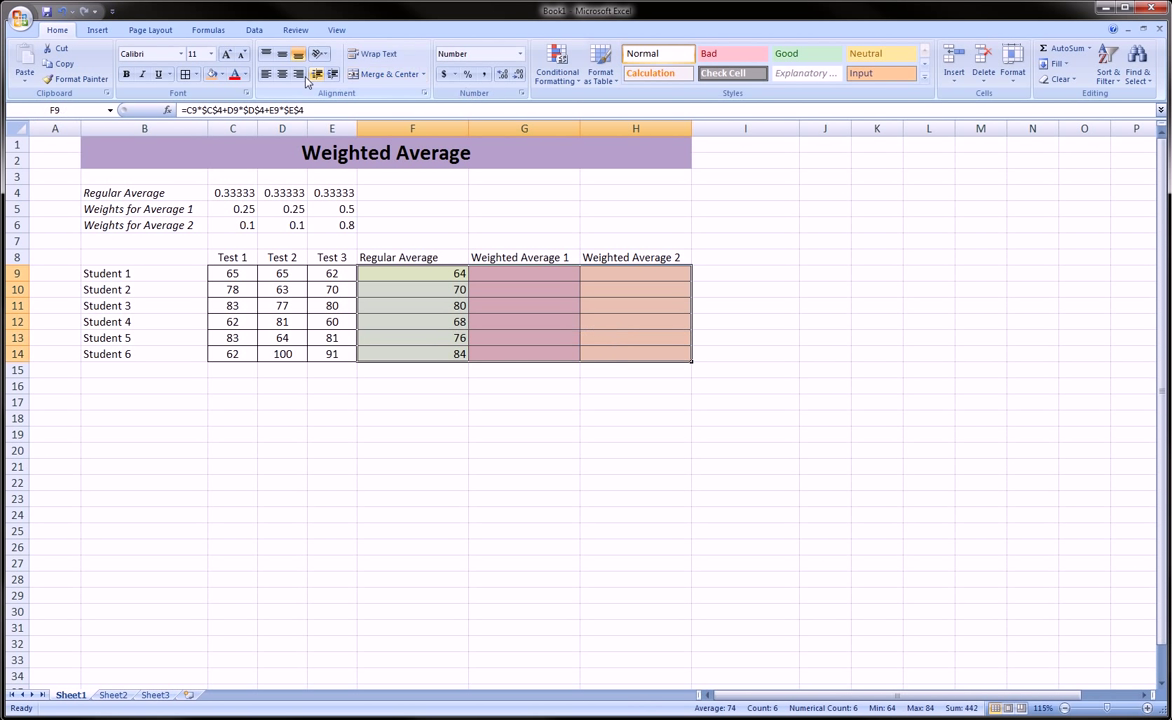
{"action": "left_click", "coordinate": [285, 75]}
{"action": "left_click", "coordinate": [526, 268]}
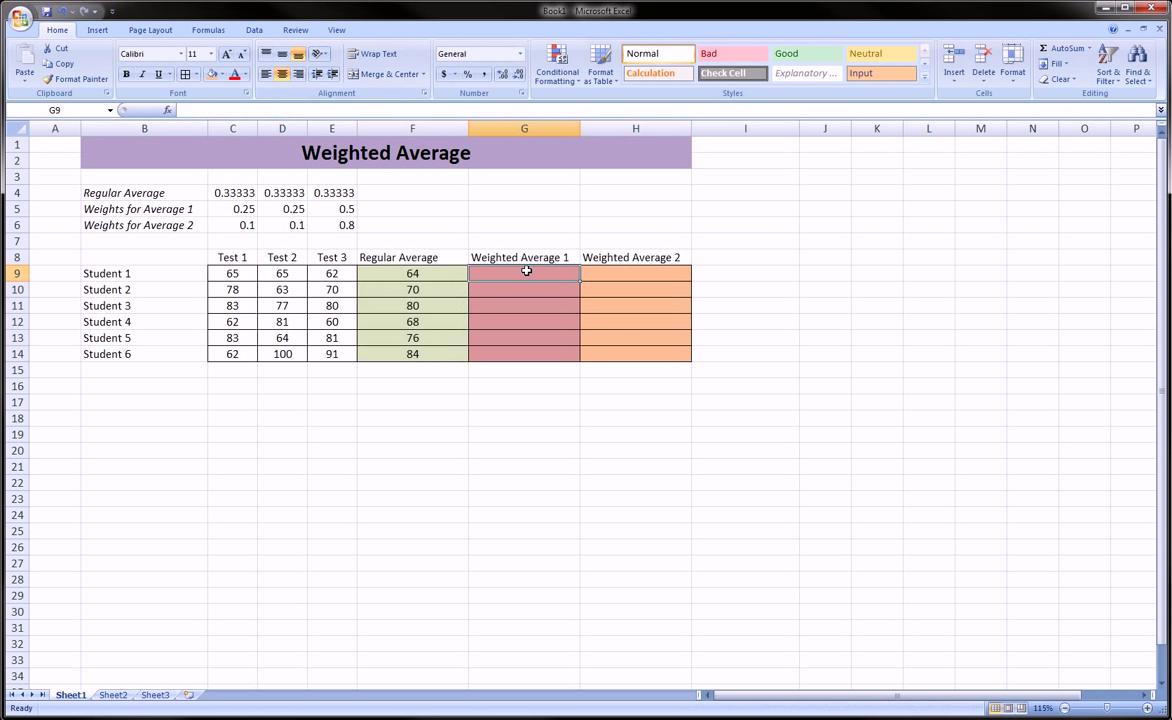
{"action": "type", "text": "="}
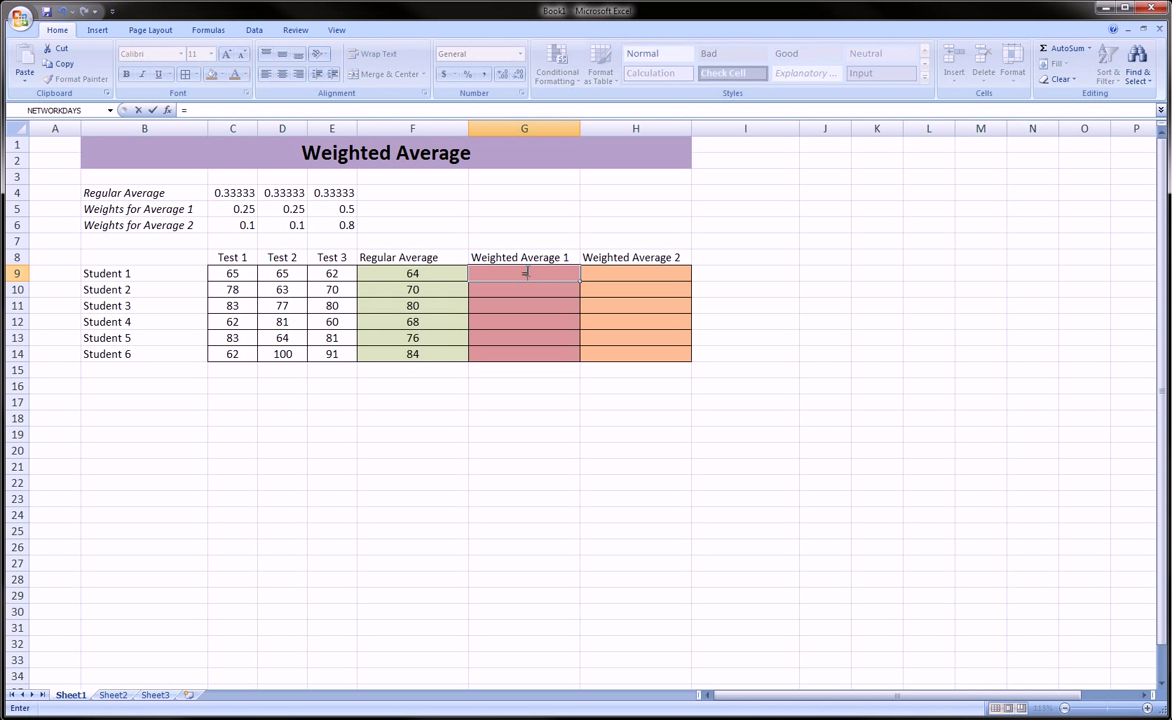
{"action": "key", "text": "Escape"}
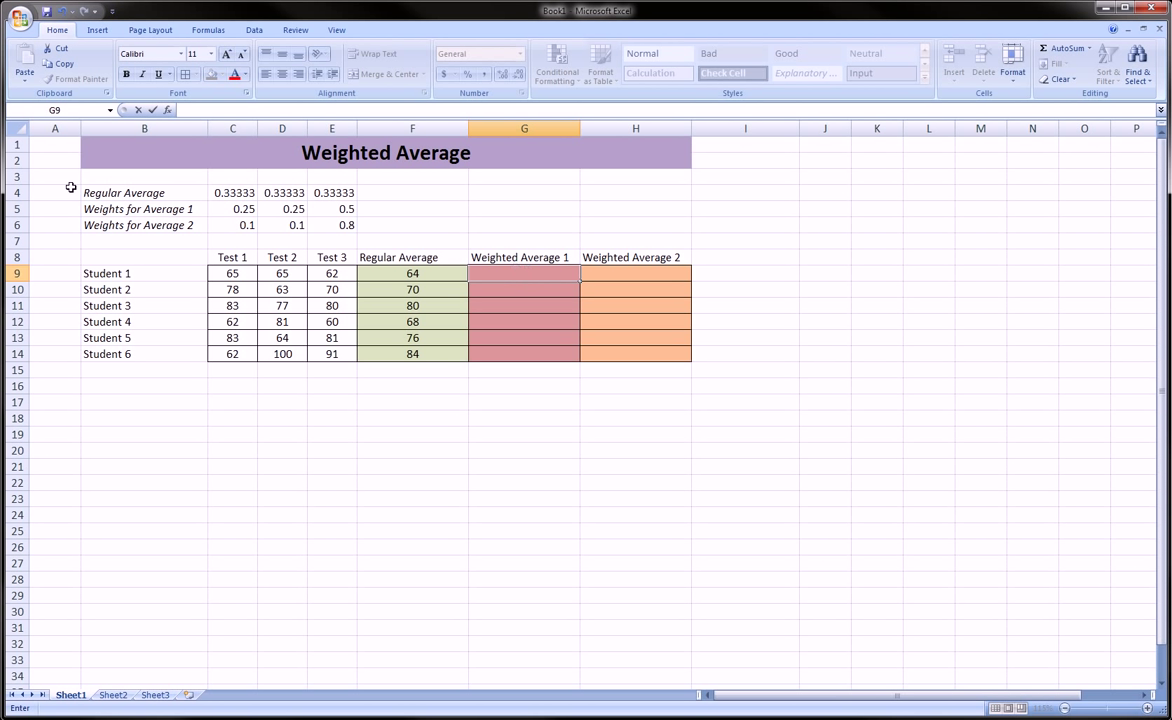
Step: Add up the three Weights for Average 1 in F5 with the formula =C5+D5+E5
{"action": "left_click_drag", "start_coordinate": [99, 210], "coordinate": [345, 208]}
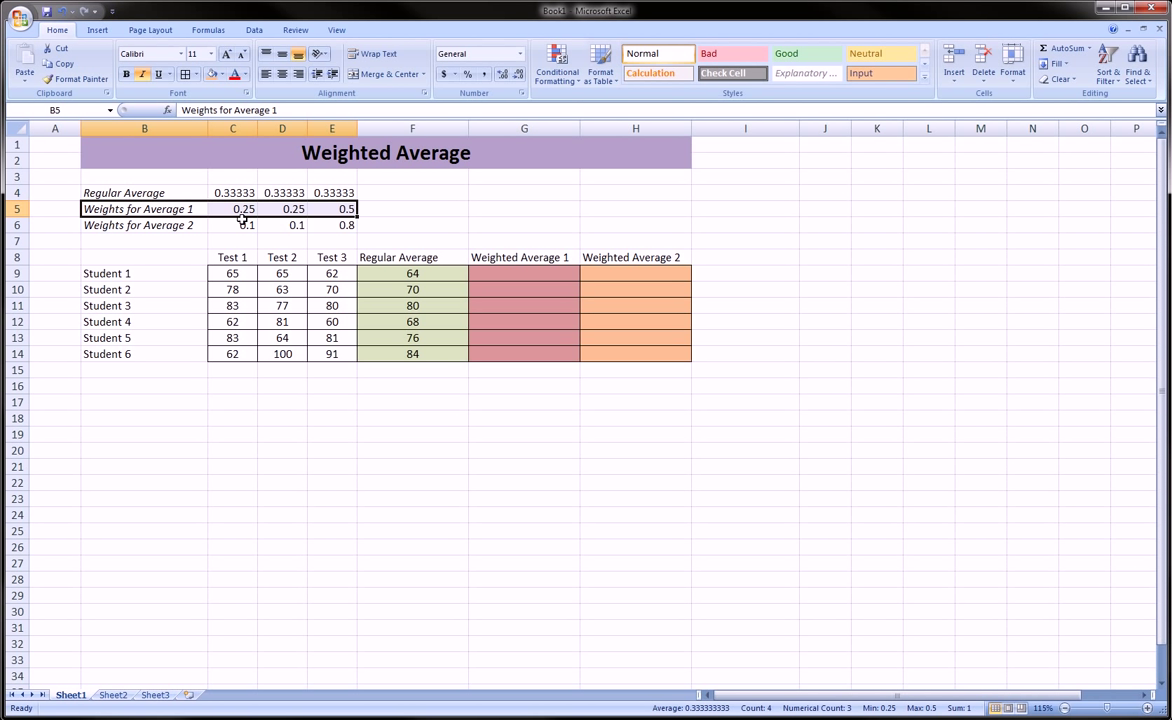
{"action": "left_click_drag", "start_coordinate": [225, 208], "coordinate": [341, 210]}
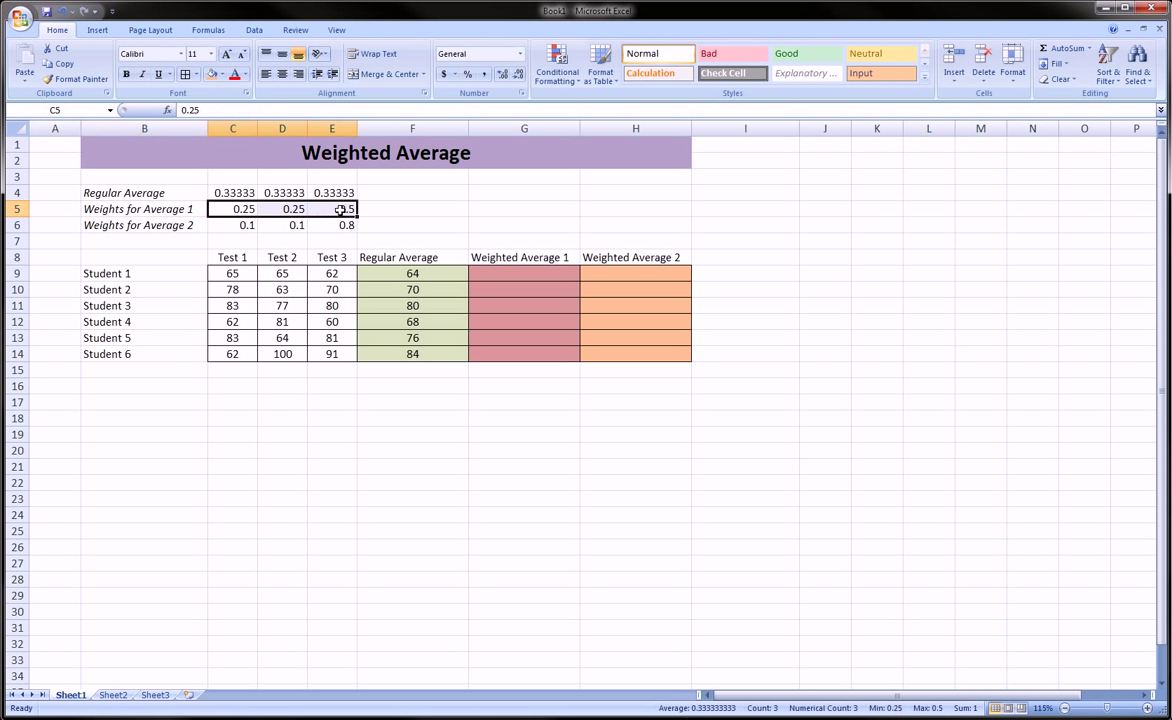
{"action": "left_click", "coordinate": [376, 209]}
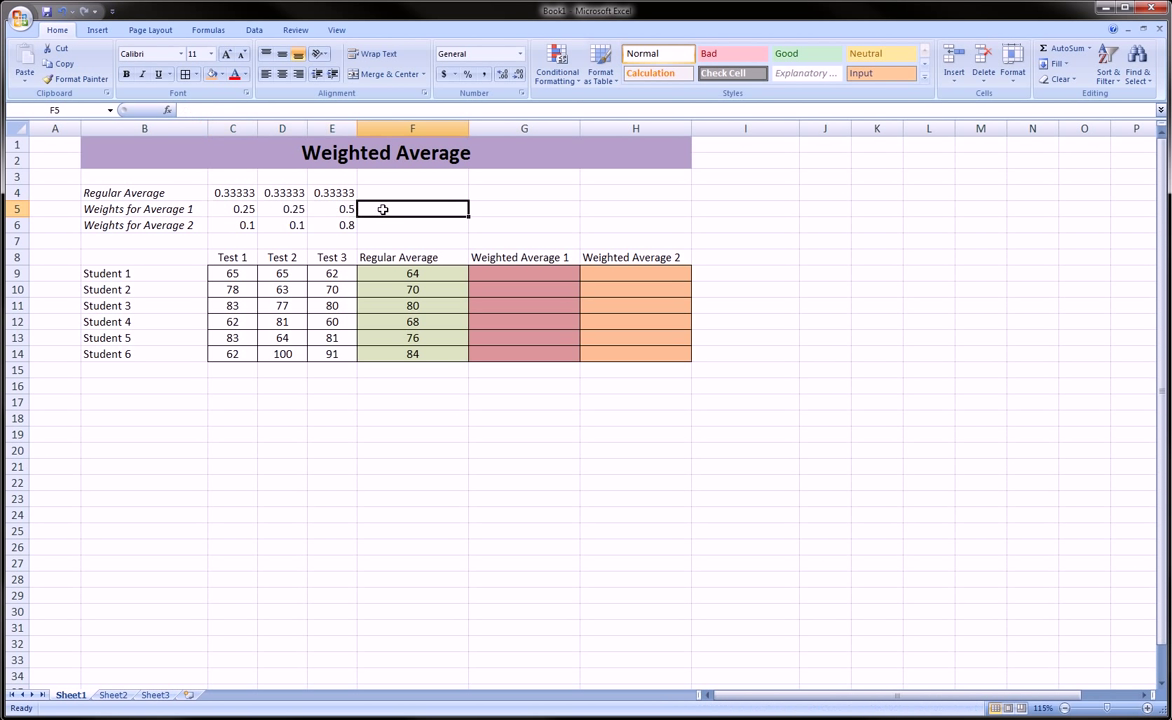
{"action": "type", "text": "="}
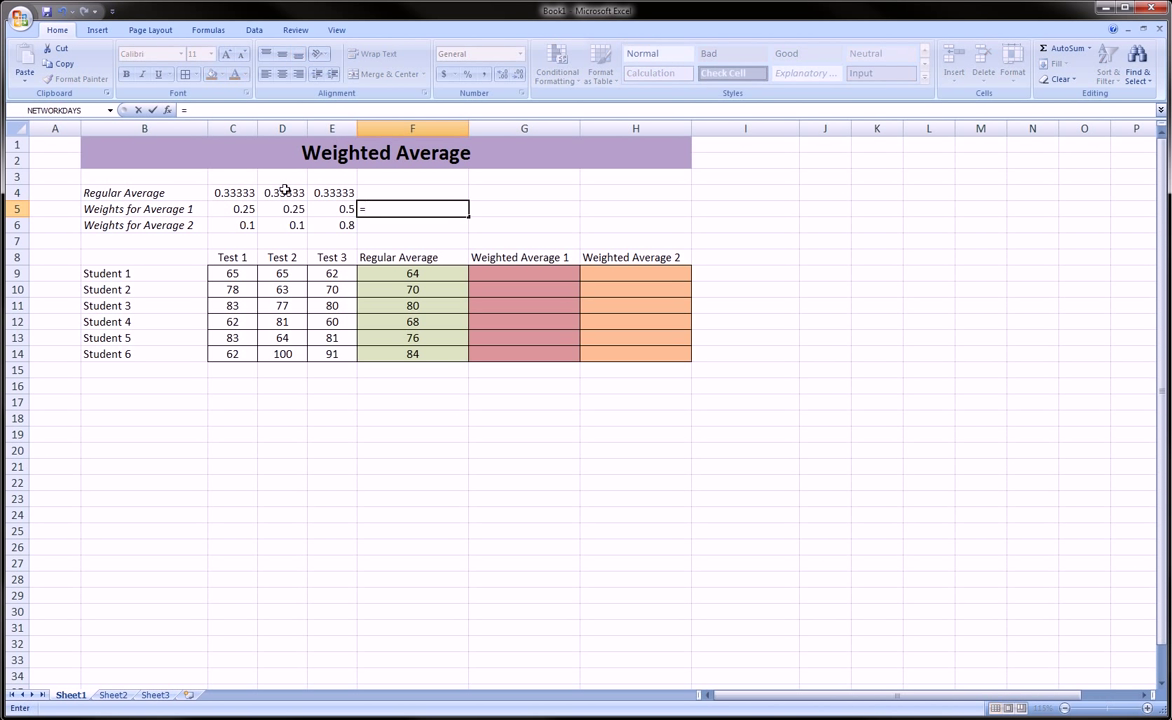
{"action": "left_click", "coordinate": [244, 208]}
{"action": "type", "text": "+"}
{"action": "left_click", "coordinate": [290, 208]}
{"action": "type", "text": "+"}
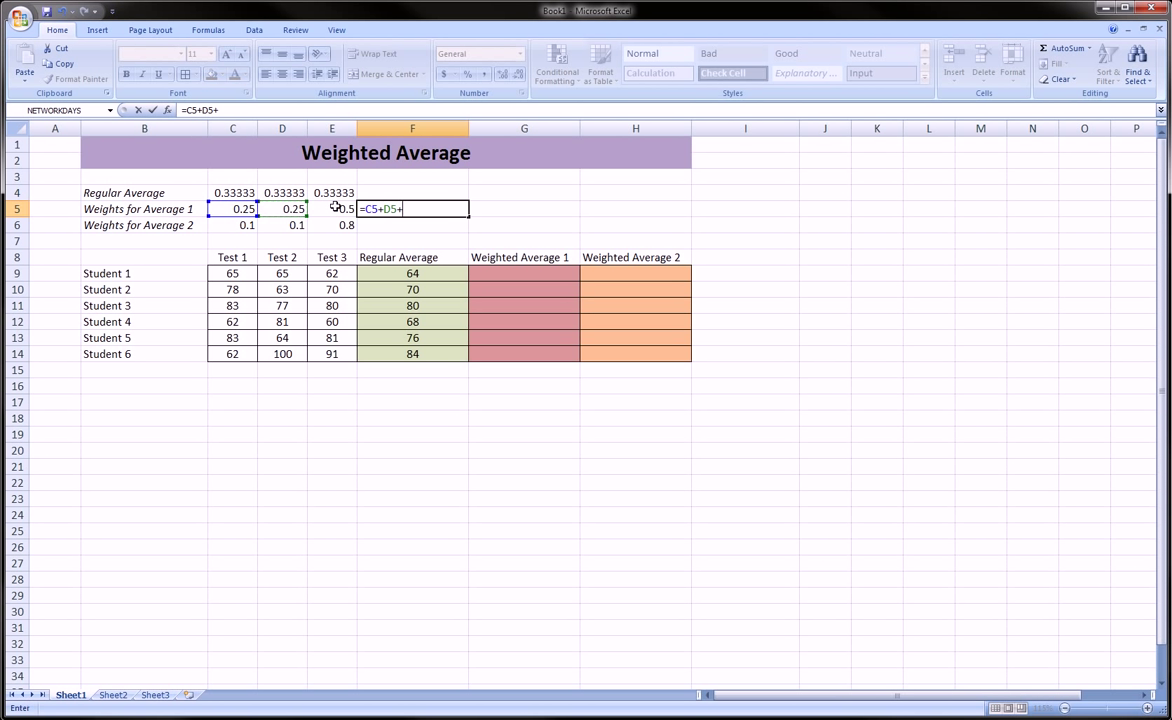
{"action": "left_click", "coordinate": [335, 207]}
{"action": "type", "text": "+"}
{"action": "key", "text": "Return"}
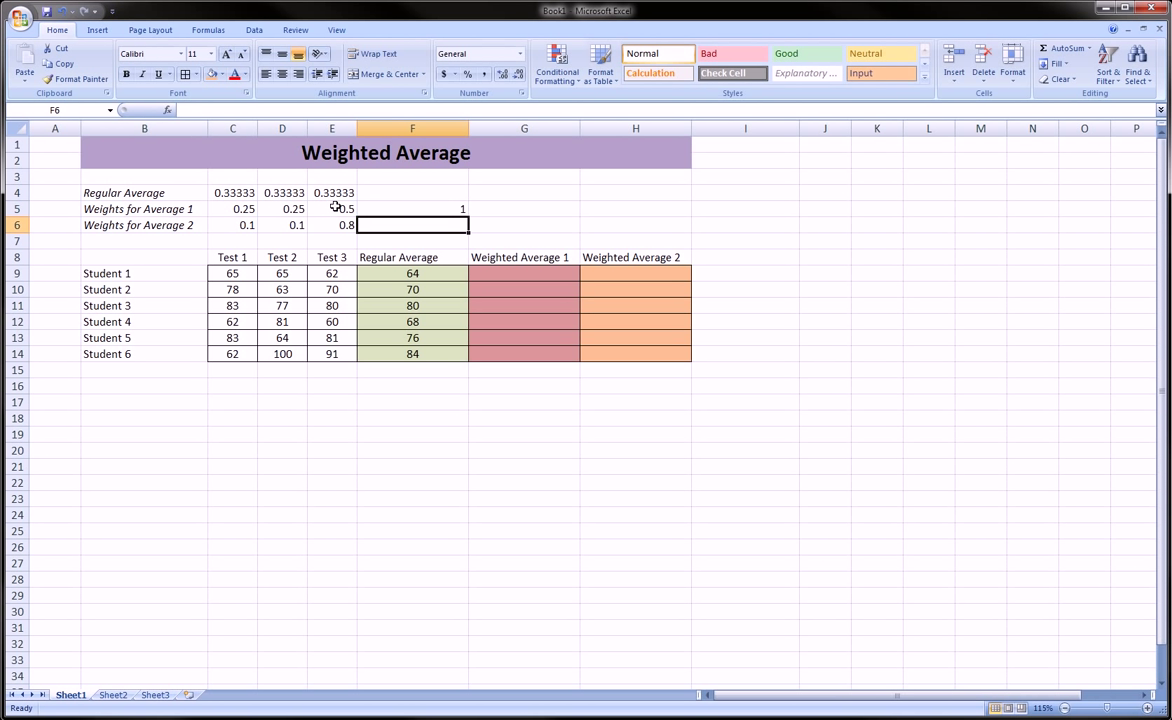
{"action": "left_click", "coordinate": [464, 210]}
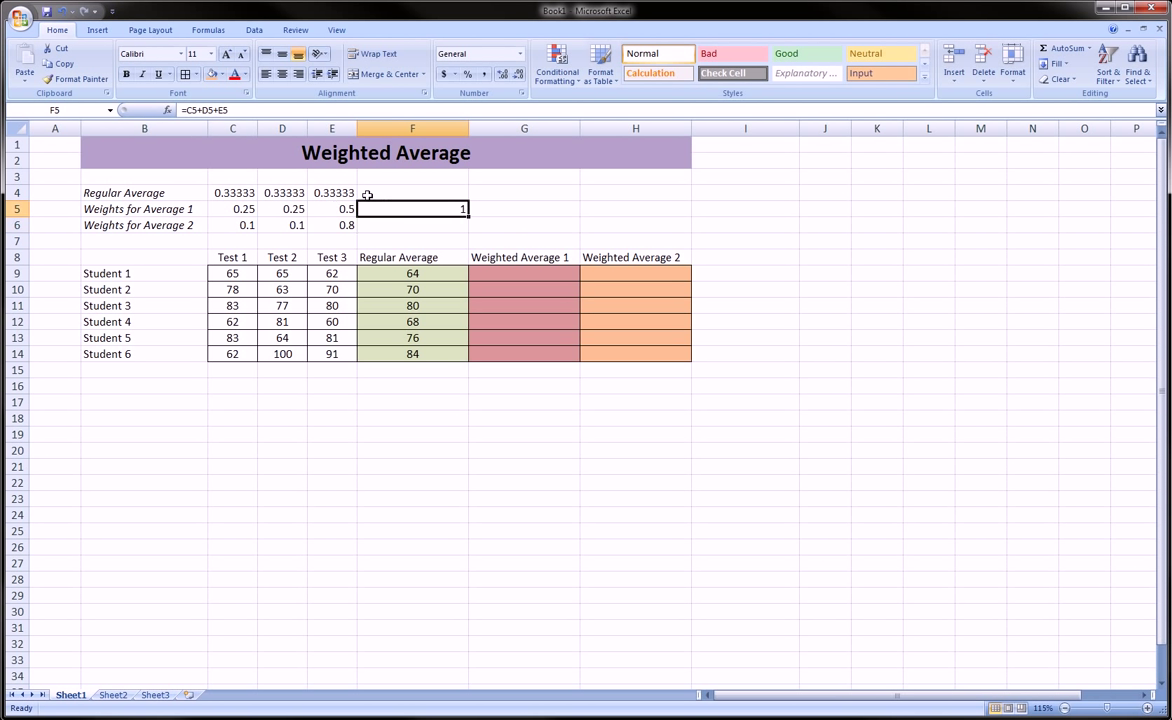
Step: Fill the weight-sum formula from F5 up into F4 for the regular average weights
{"action": "left_click_drag", "start_coordinate": [468, 215], "coordinate": [460, 192]}
{"action": "left_click", "coordinate": [463, 209]}
Step: Calculate Student 1's Weighted Average 1 in G9 with the formula =C9*C5+D9*D5+E9*E5
{"action": "left_click", "coordinate": [486, 269]}
{"action": "type", "text": "="}
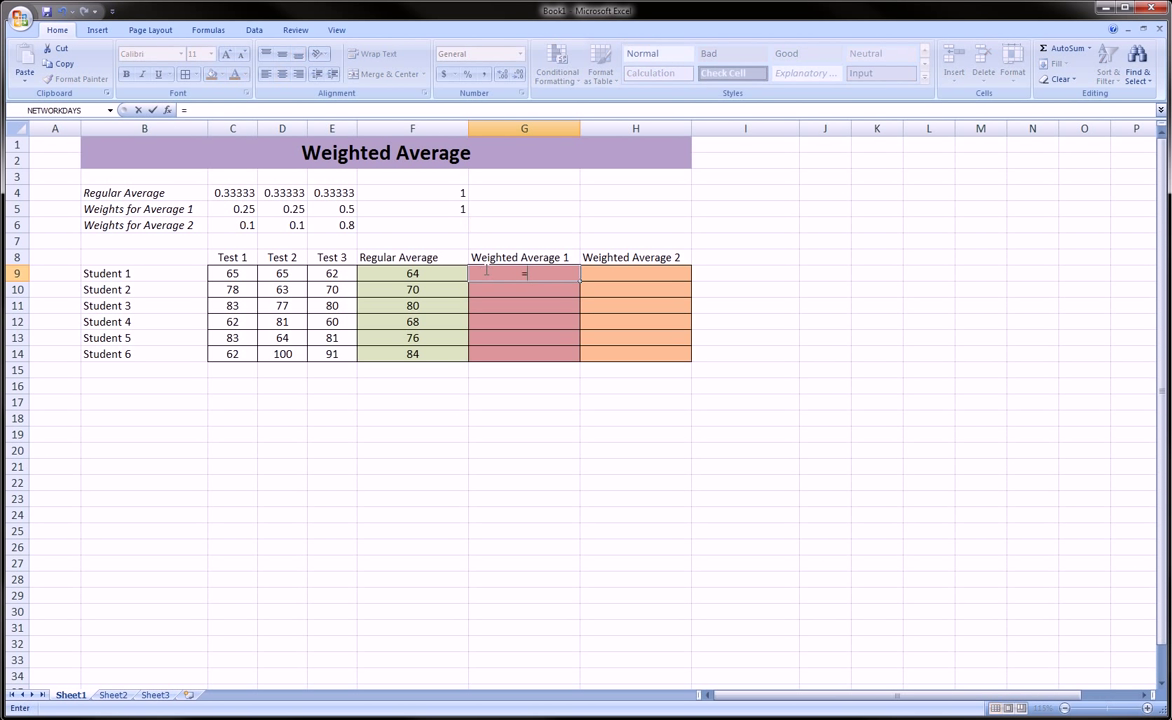
{"action": "left_click", "coordinate": [234, 273]}
{"action": "type", "text": "+"}
{"action": "left_click", "coordinate": [244, 209]}
{"action": "type", "text": "+"}
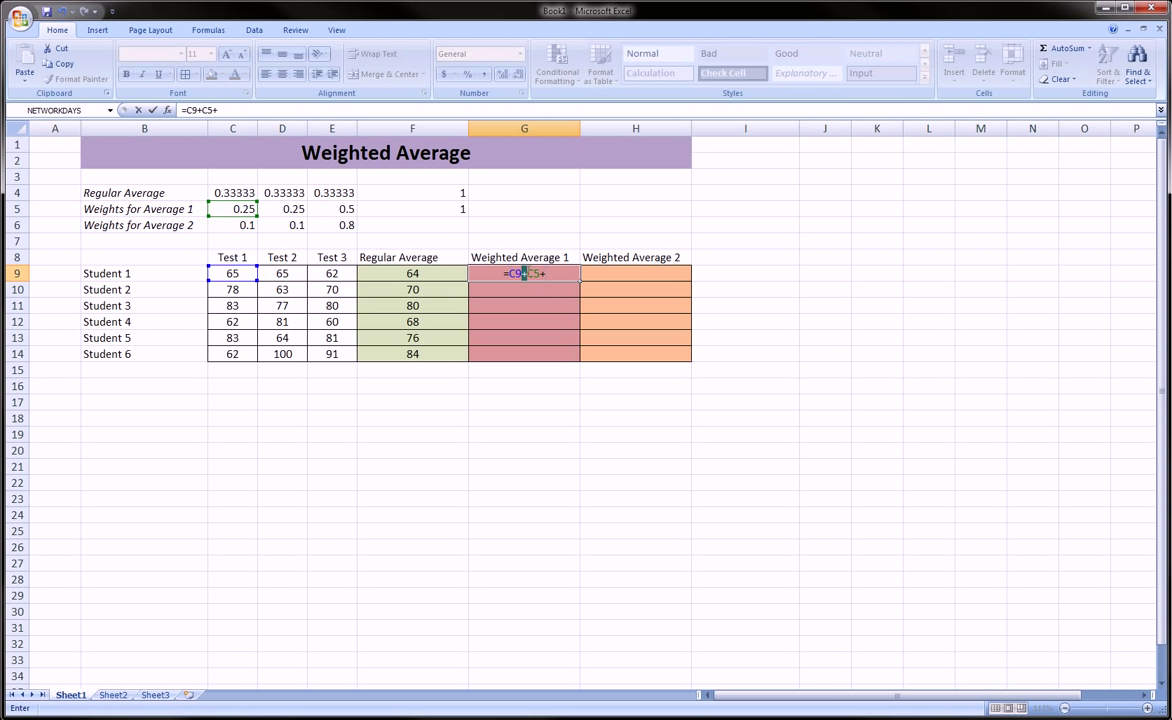
{"action": "left_click_drag", "start_coordinate": [521, 273], "coordinate": [528, 273]}
{"action": "type", "text": "*"}
{"action": "left_click", "coordinate": [282, 274]}
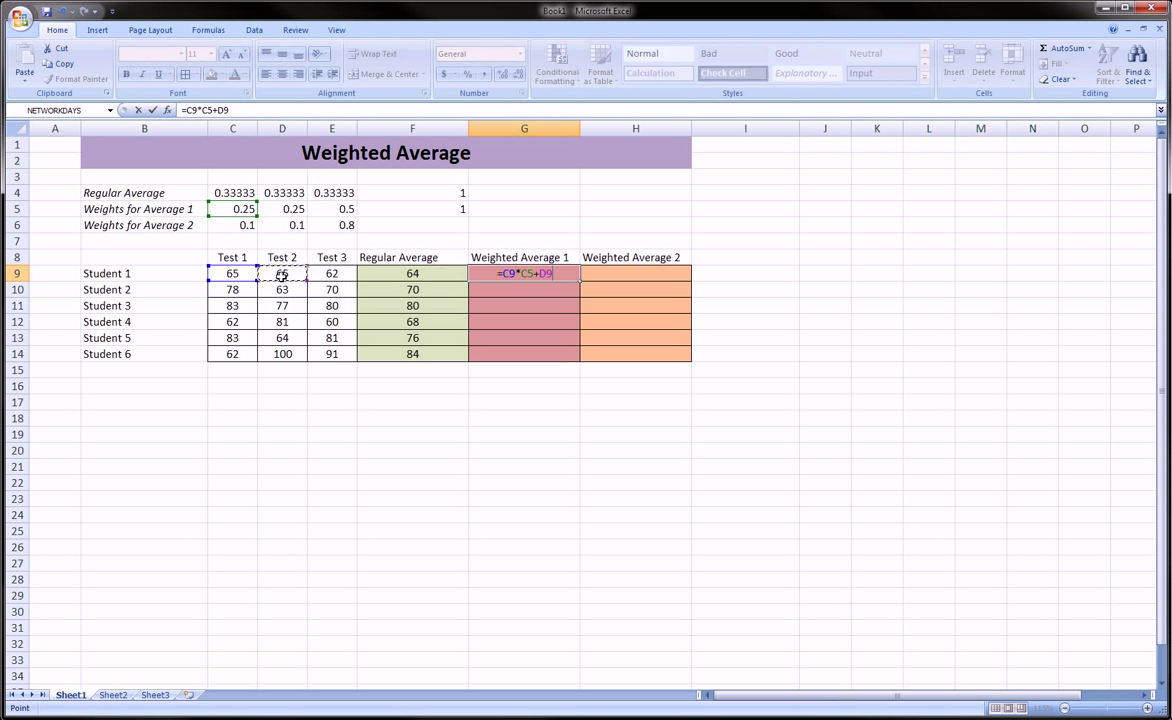
{"action": "type", "text": "*"}
{"action": "left_click", "coordinate": [285, 208]}
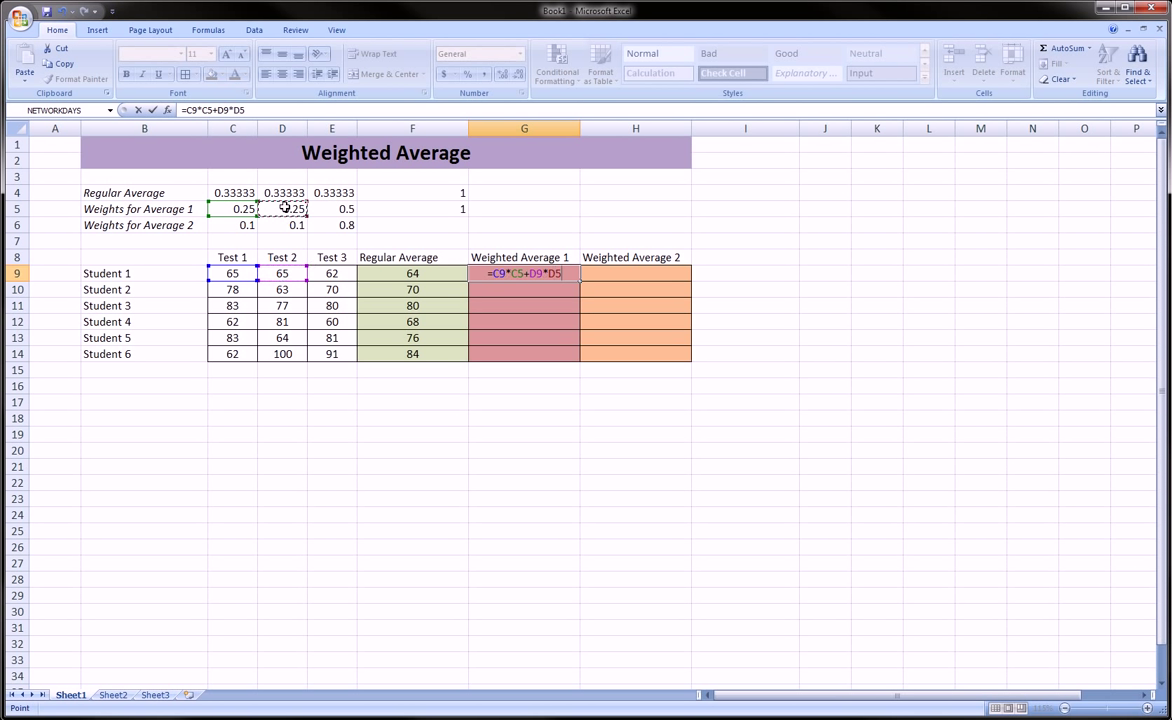
{"action": "type", "text": "+"}
{"action": "left_click", "coordinate": [344, 273]}
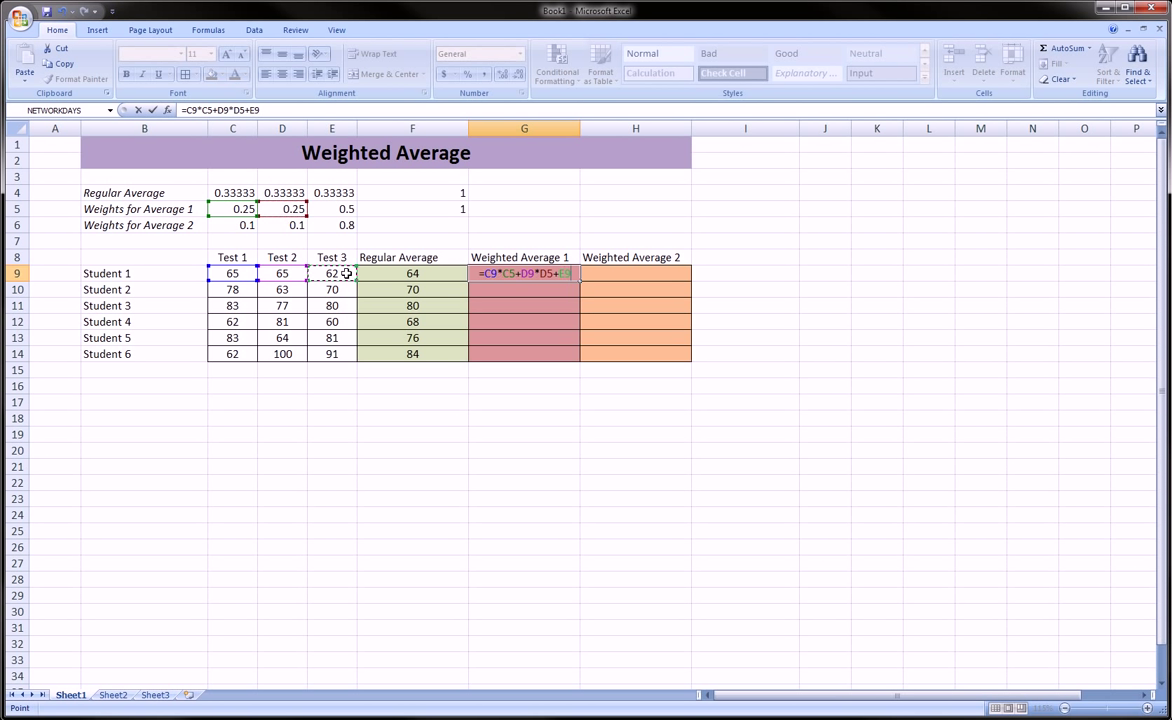
{"action": "type", "text": "*"}
{"action": "left_click", "coordinate": [343, 208]}
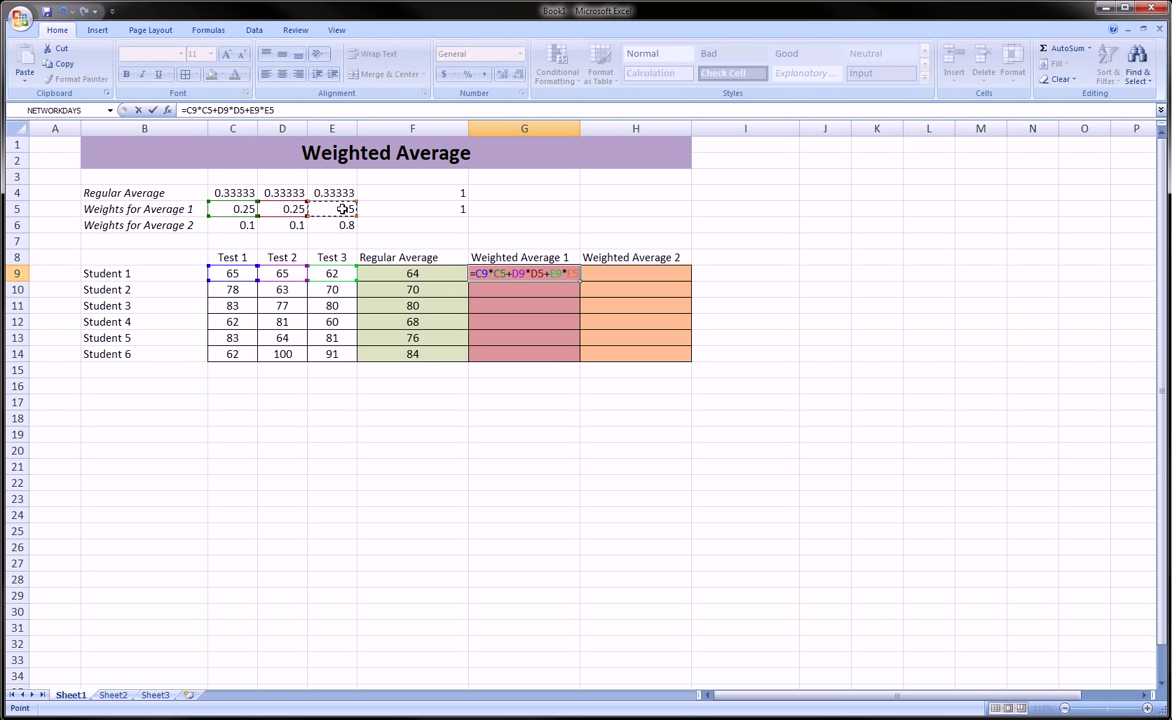
{"action": "key", "text": "Return"}
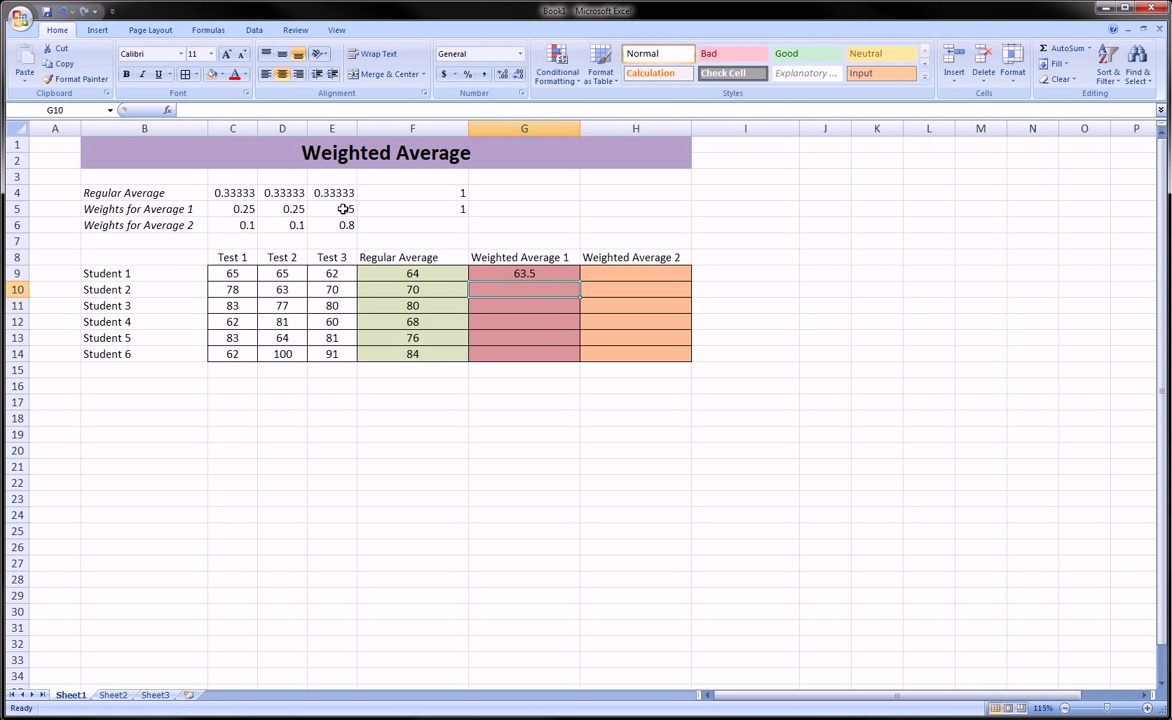
Step: Compare Student 1's Regular Average and Weighted Average 1 formulas in F9 and G9, and the weights in rows 4 and 5
{"action": "left_click", "coordinate": [551, 276]}
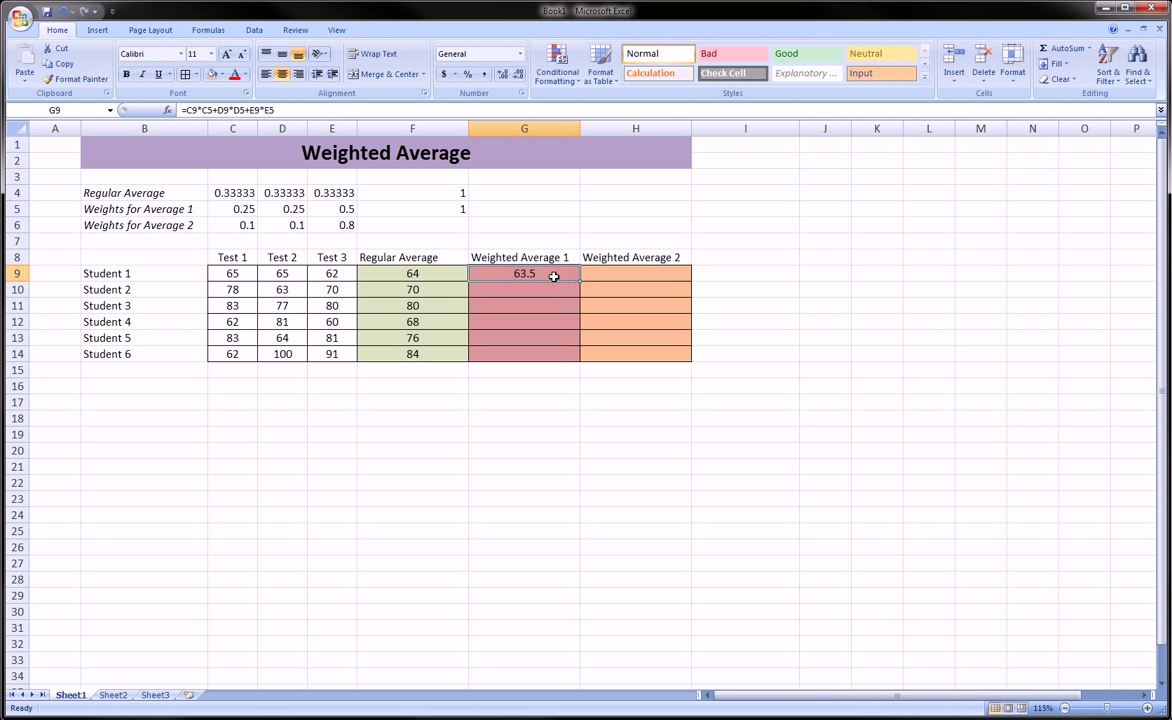
{"action": "left_click", "coordinate": [452, 272]}
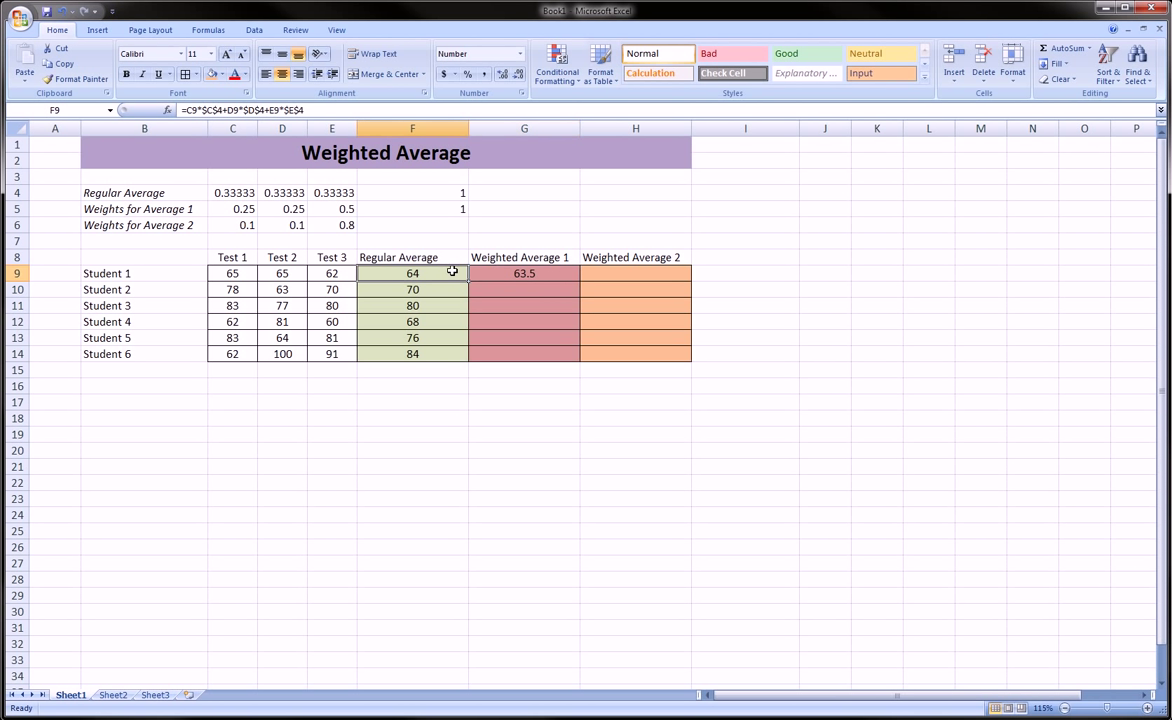
{"action": "left_click", "coordinate": [512, 274]}
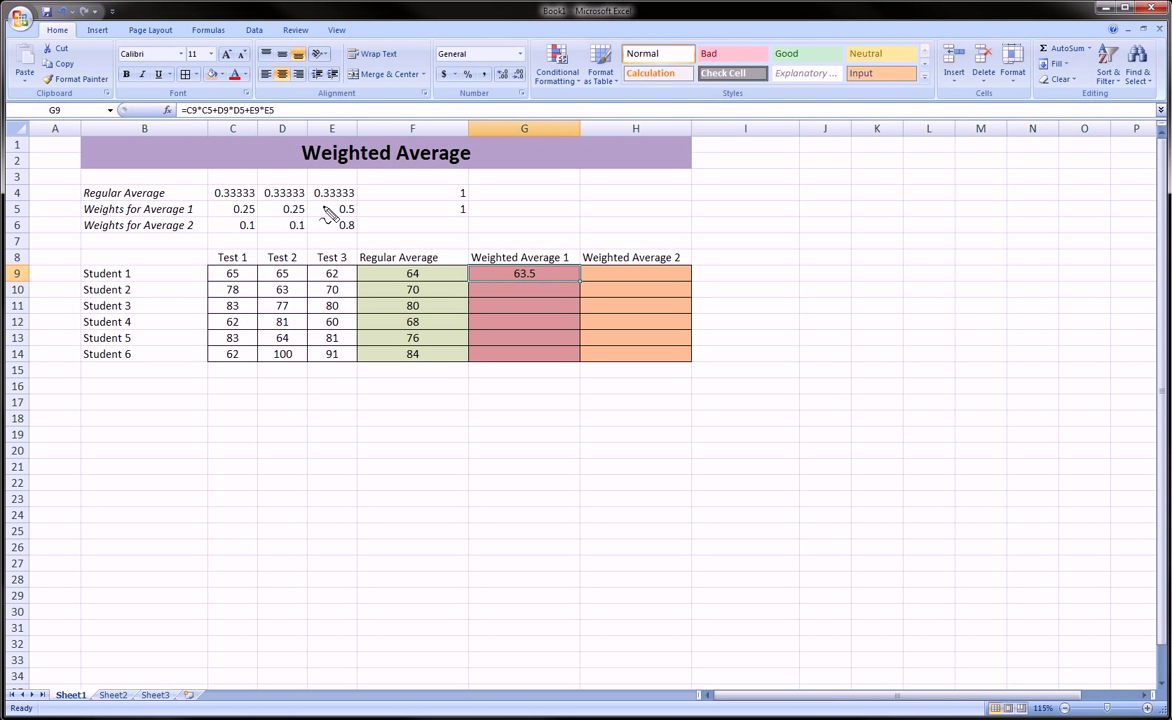
{"action": "mouse_move", "coordinate": [335, 196]}
{"action": "left_mouse_down"}
{"action": "mouse_move", "coordinate": [366, 222]}
{"action": "mouse_move", "coordinate": [320, 220]}
{"action": "mouse_move", "coordinate": [330, 195]}
{"action": "left_mouse_up"}
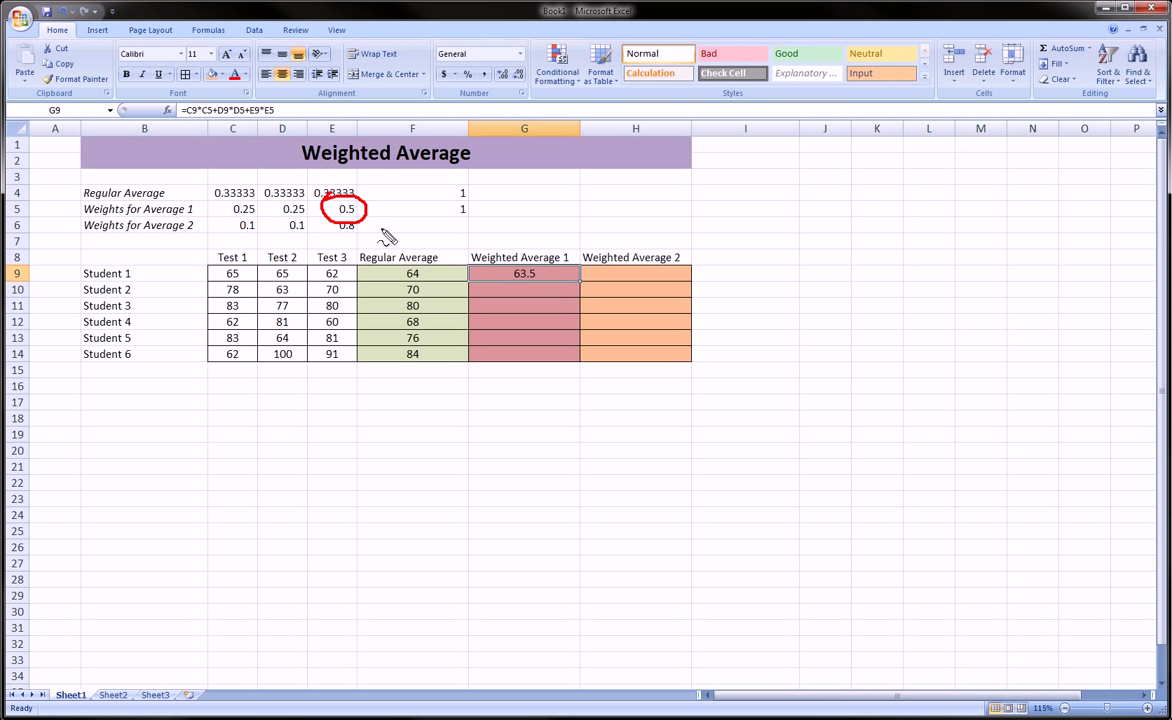
{"action": "key", "text": "Escape"}
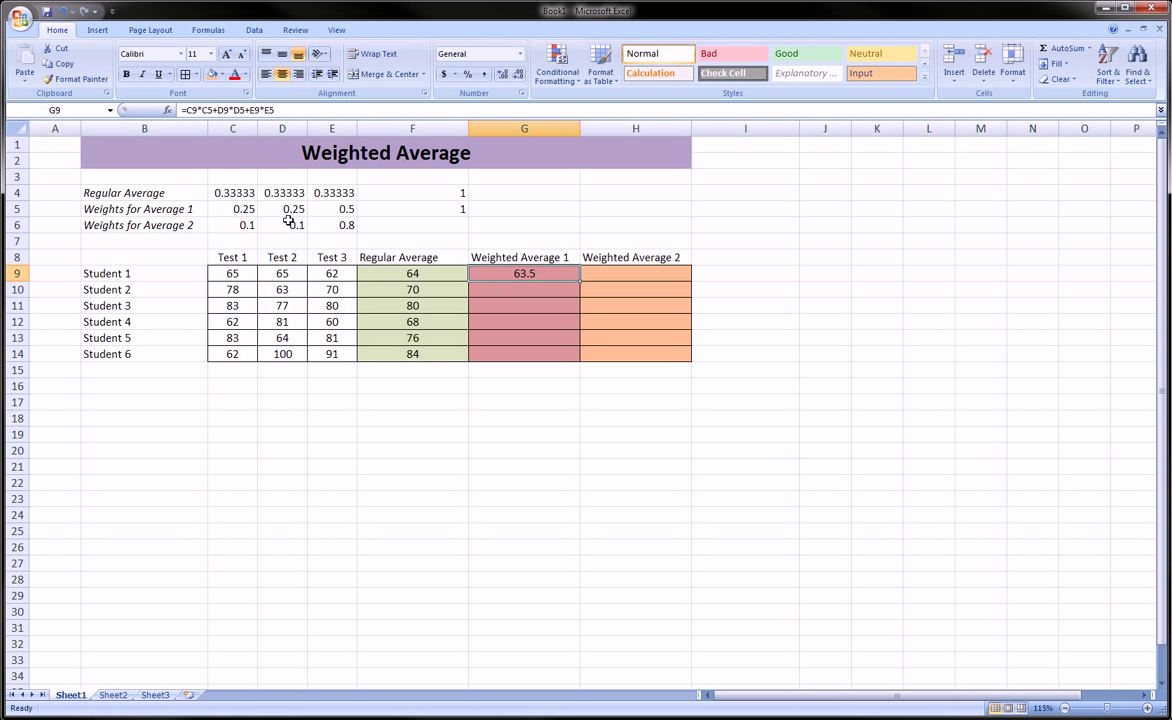
{"action": "mouse_move", "coordinate": [216, 196]}
{"action": "left_mouse_down"}
{"action": "mouse_move", "coordinate": [309, 205]}
{"action": "mouse_move", "coordinate": [262, 222]}
{"action": "mouse_move", "coordinate": [224, 205]}
{"action": "left_mouse_up"}
{"action": "key", "text": "Escape"}
{"action": "left_click_drag", "start_coordinate": [256, 210], "coordinate": [421, 219]}
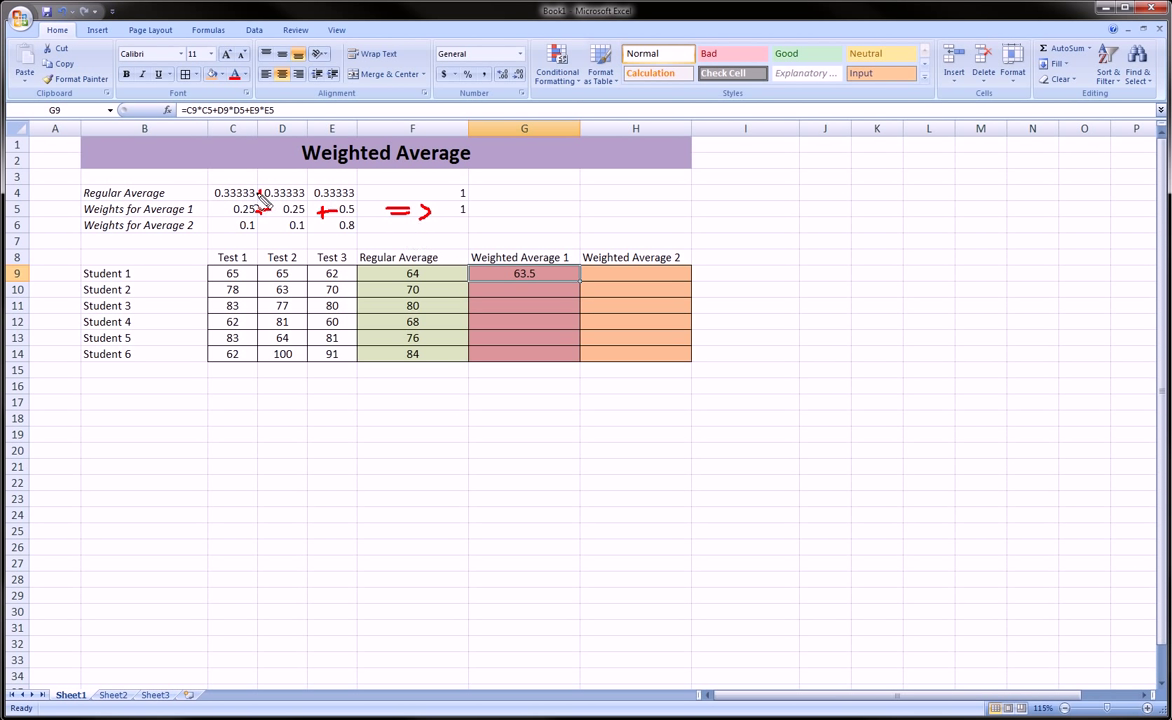
{"action": "left_click_drag", "start_coordinate": [259, 194], "coordinate": [260, 197]}
{"action": "left_click_drag", "start_coordinate": [257, 193], "coordinate": [416, 199]}
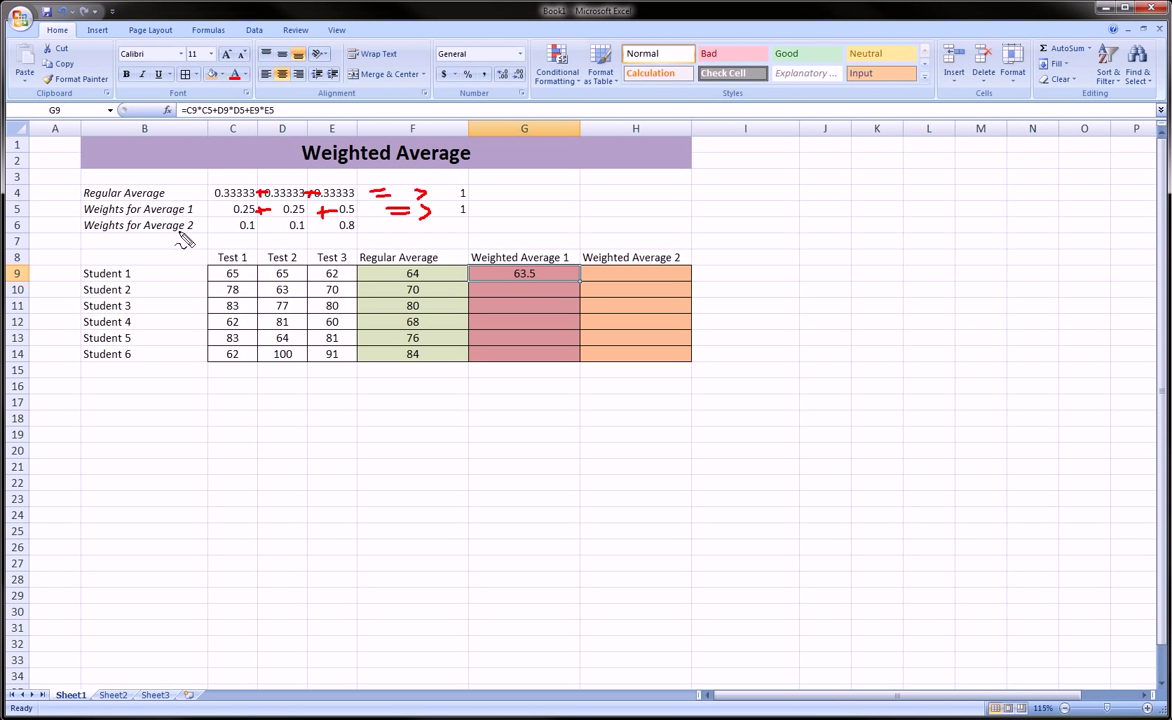
{"action": "key", "text": "Escape"}
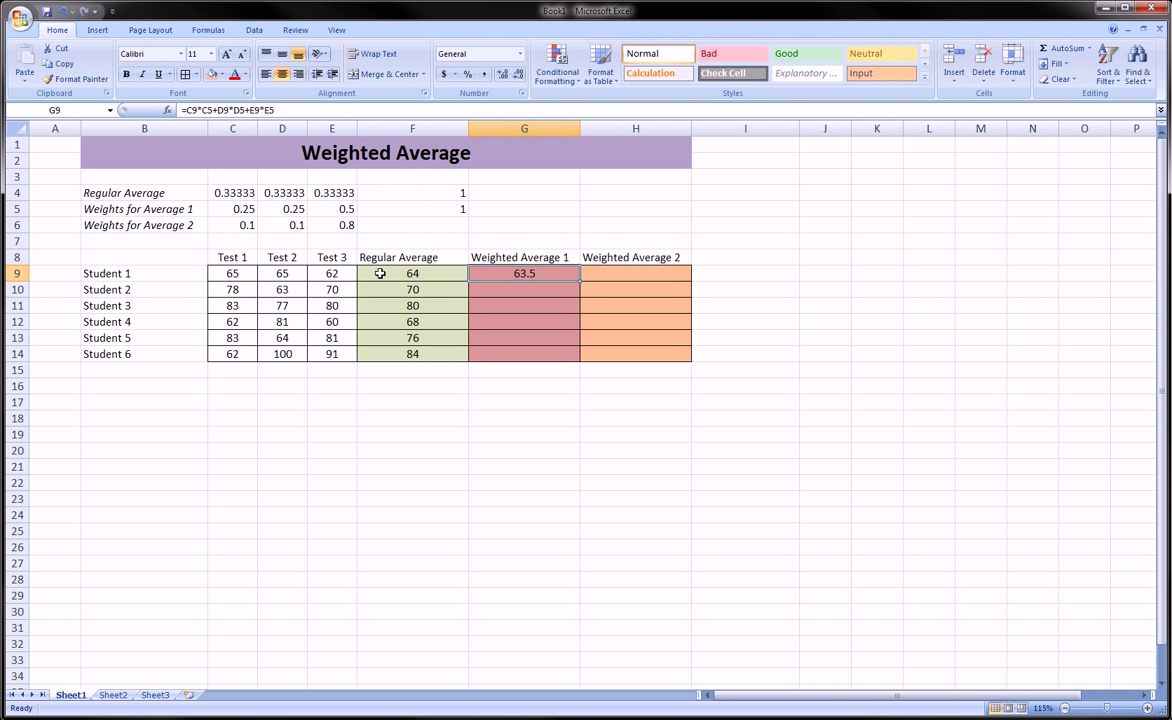
Step: Examine the three Weights for Average 2 in C6:E6 and compare them with the regular average weights in row 4
{"action": "left_click", "coordinate": [617, 276]}
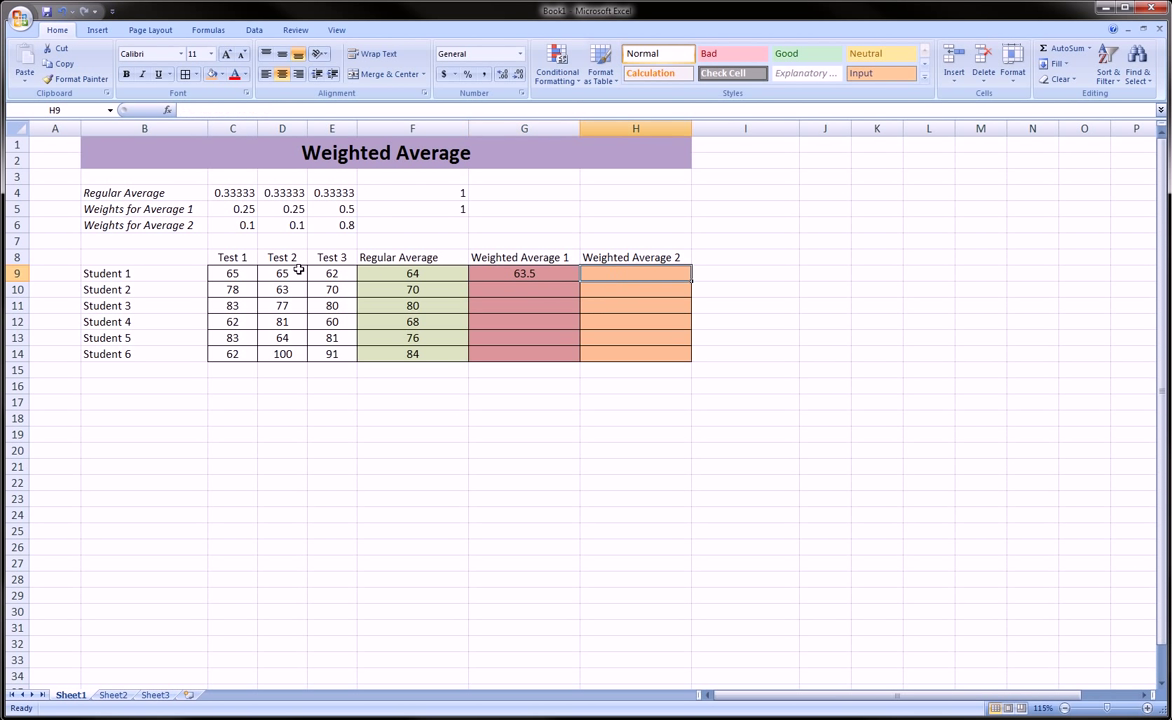
{"action": "left_click", "coordinate": [152, 225]}
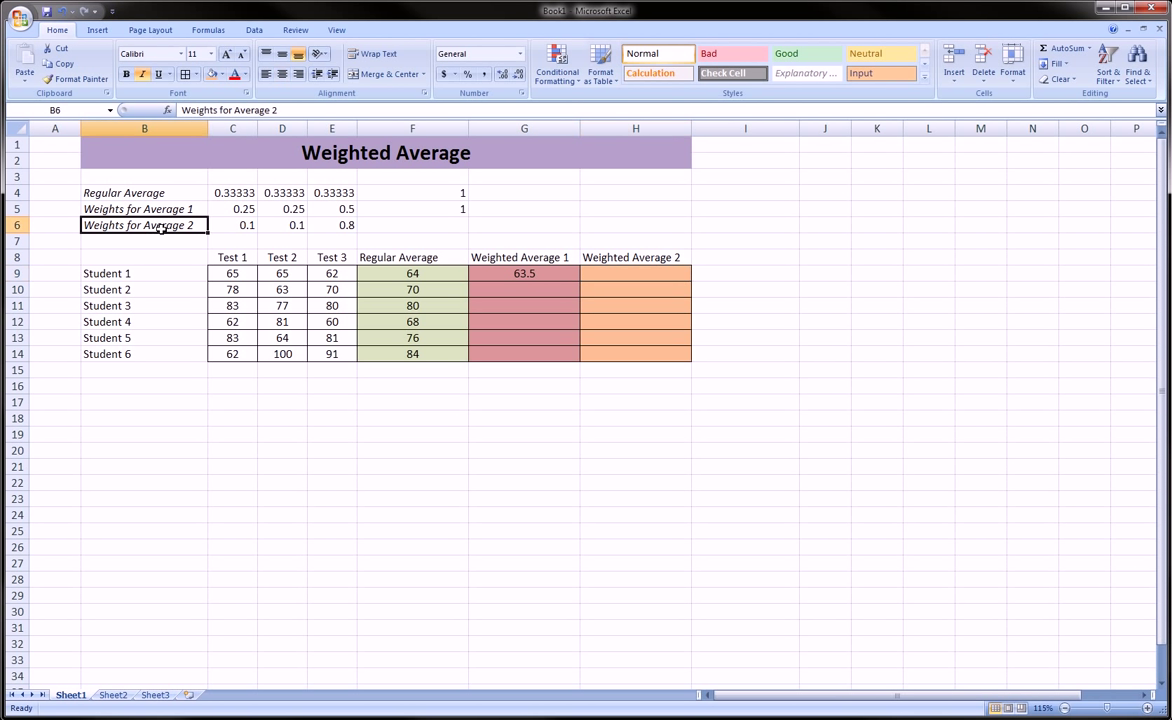
{"action": "left_click", "coordinate": [246, 225]}
{"action": "type", "text": "0.1"}
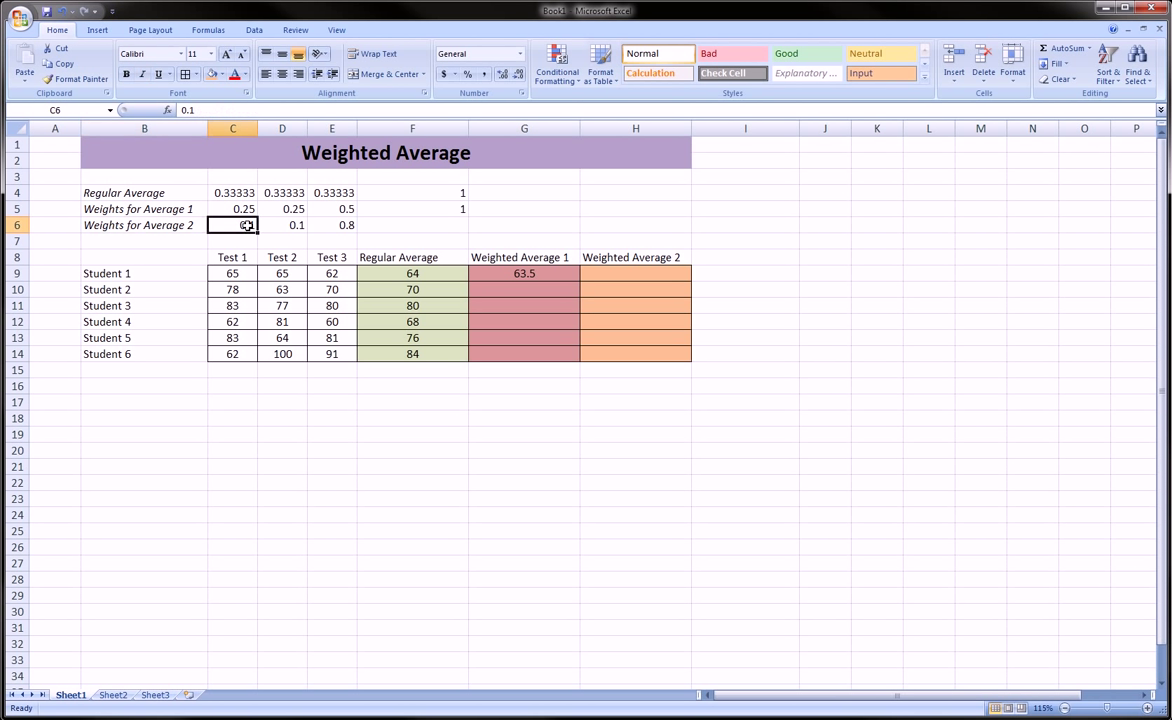
{"action": "left_click", "coordinate": [286, 224]}
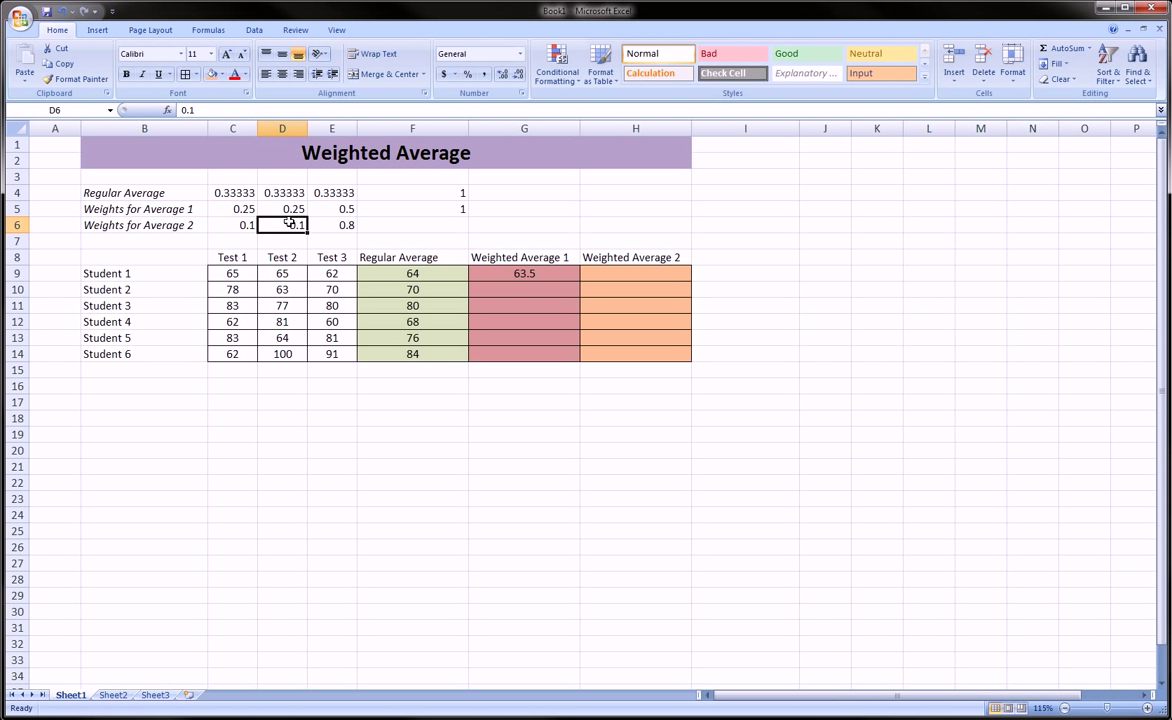
{"action": "left_click", "coordinate": [340, 224]}
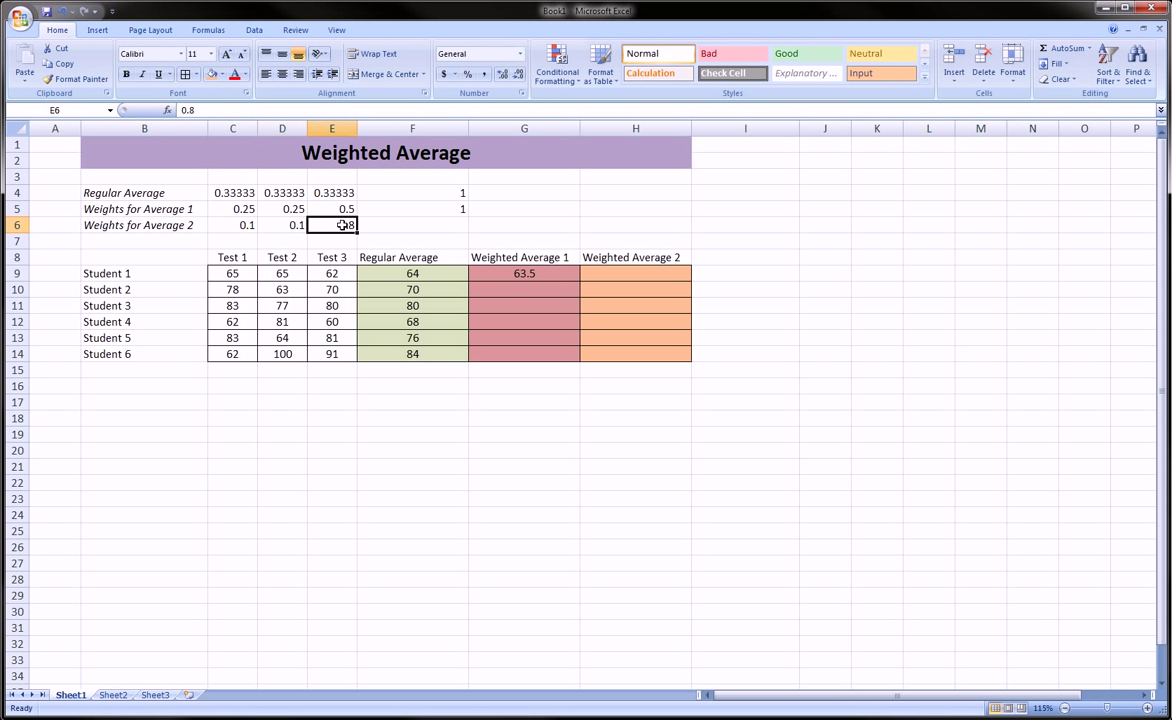
{"action": "left_click", "coordinate": [247, 225]}
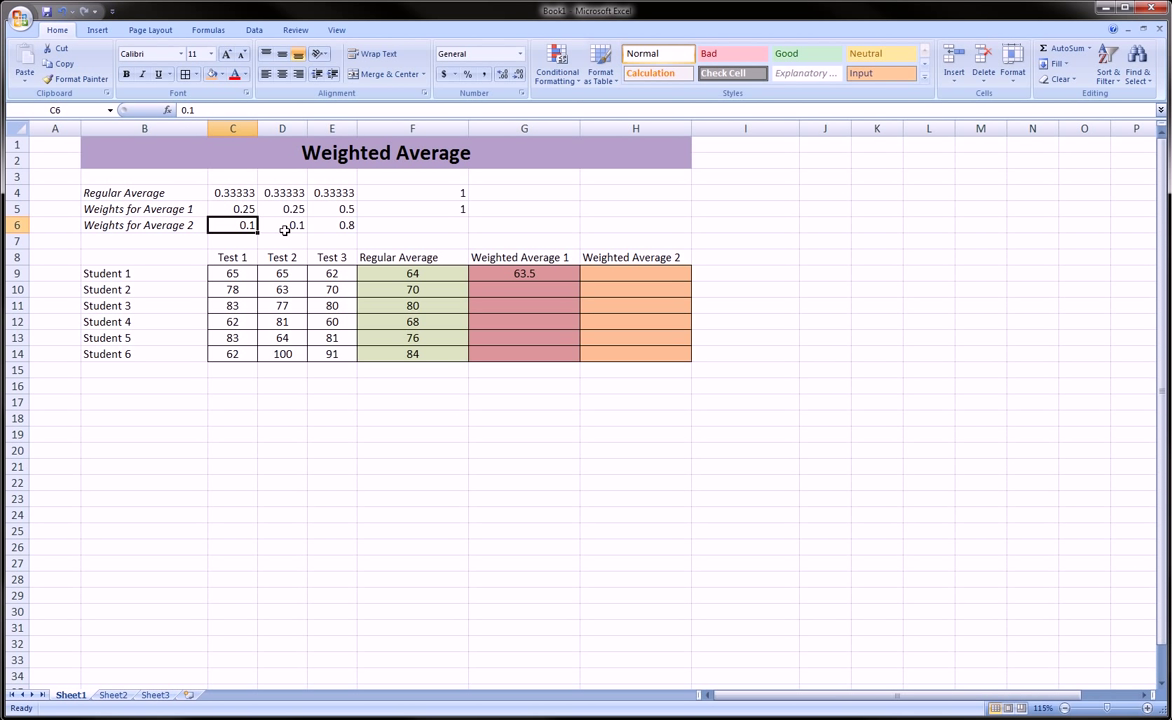
{"action": "left_click", "coordinate": [288, 225]}
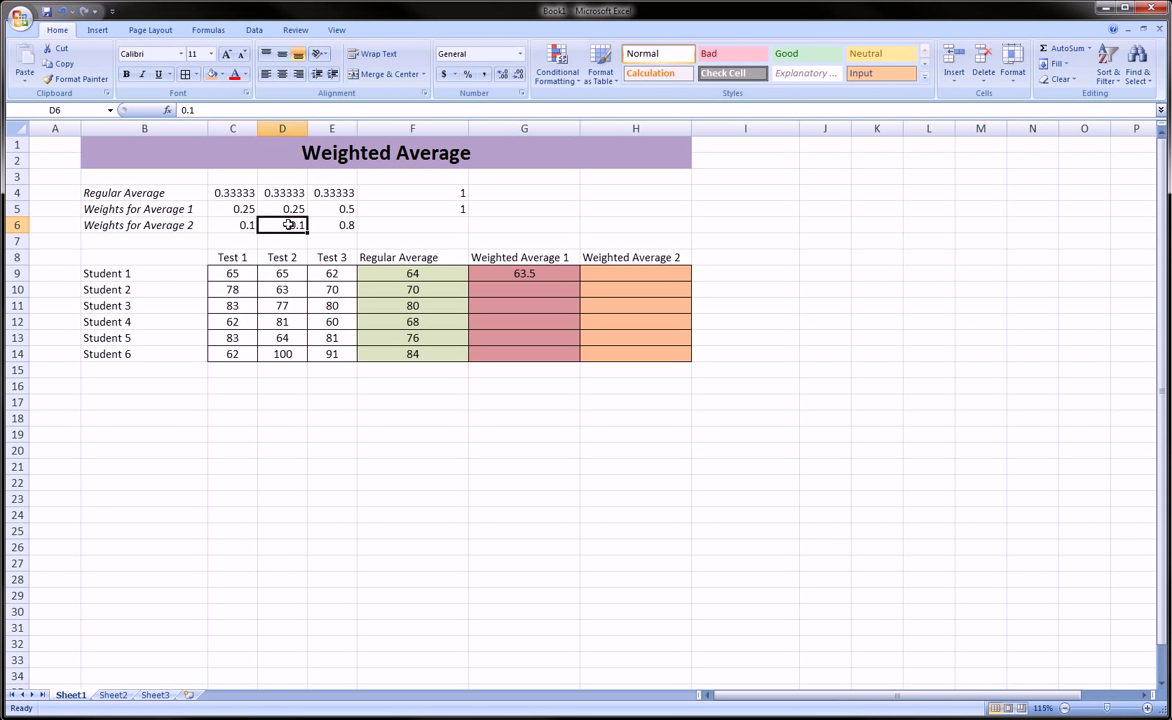
{"action": "left_click", "coordinate": [318, 222]}
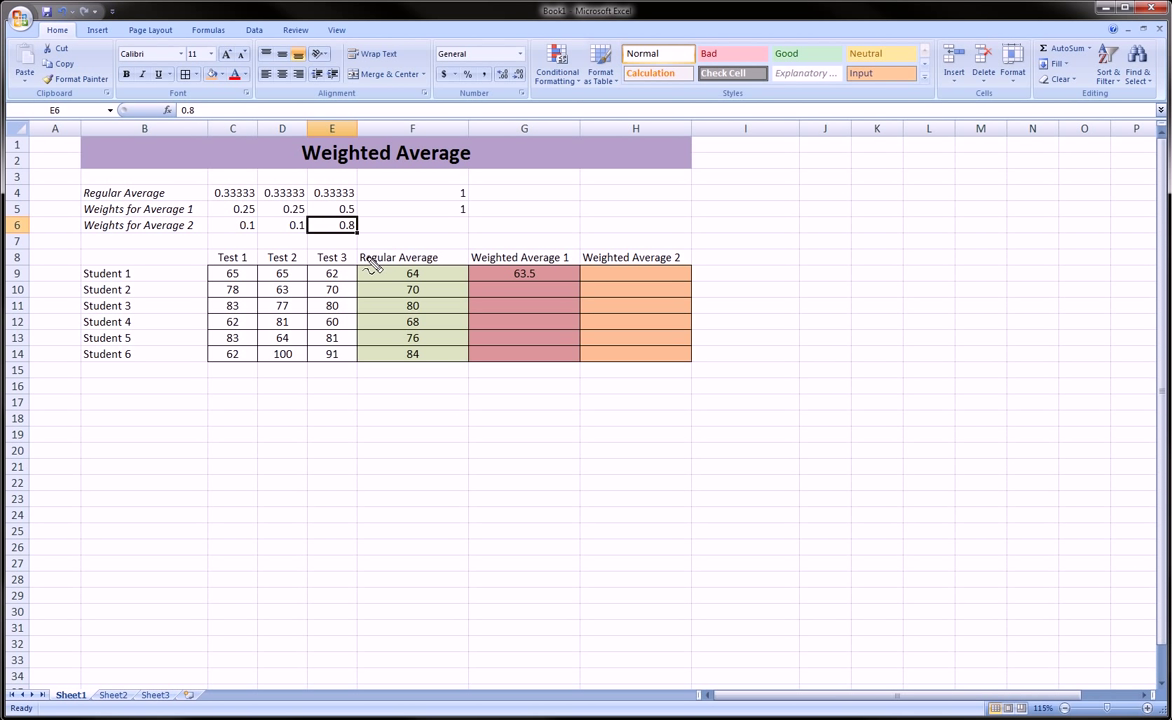
{"action": "mouse_move", "coordinate": [355, 243]}
{"action": "left_mouse_down"}
{"action": "mouse_move", "coordinate": [420, 245]}
{"action": "mouse_move", "coordinate": [452, 320]}
{"action": "mouse_move", "coordinate": [397, 378]}
{"action": "mouse_move", "coordinate": [345, 250]}
{"action": "left_mouse_up"}
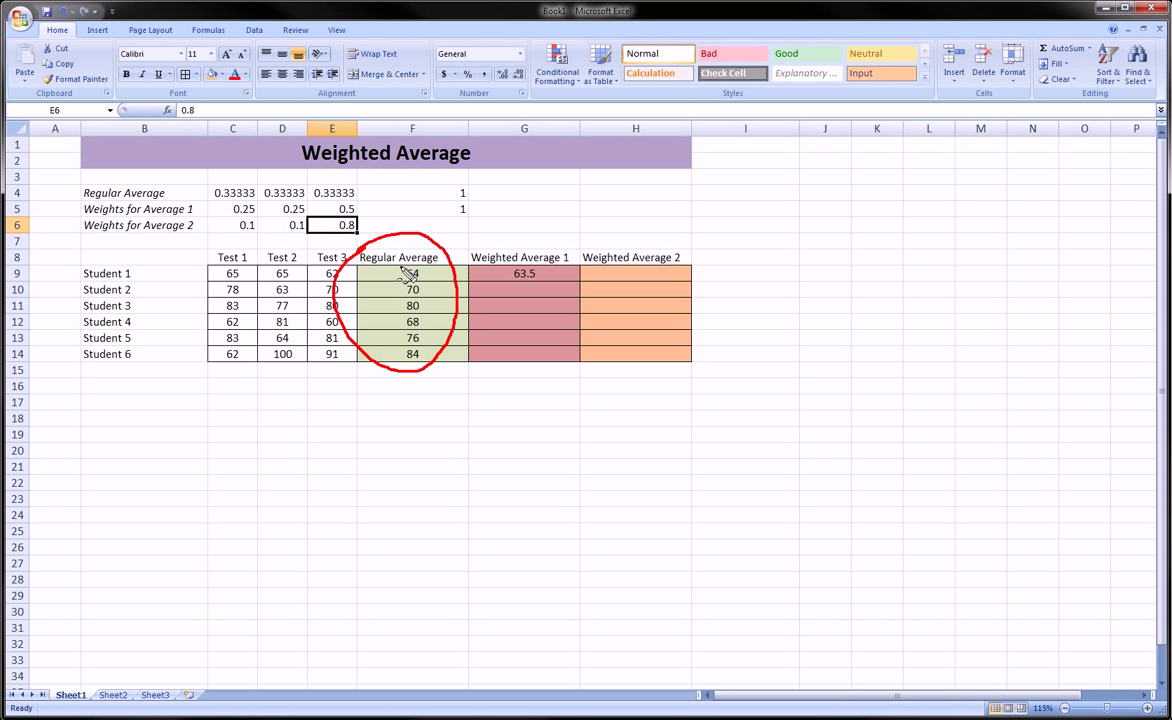
{"action": "mouse_move", "coordinate": [203, 185]}
{"action": "left_mouse_down"}
{"action": "mouse_move", "coordinate": [358, 196]}
{"action": "mouse_move", "coordinate": [313, 200]}
{"action": "left_mouse_up"}
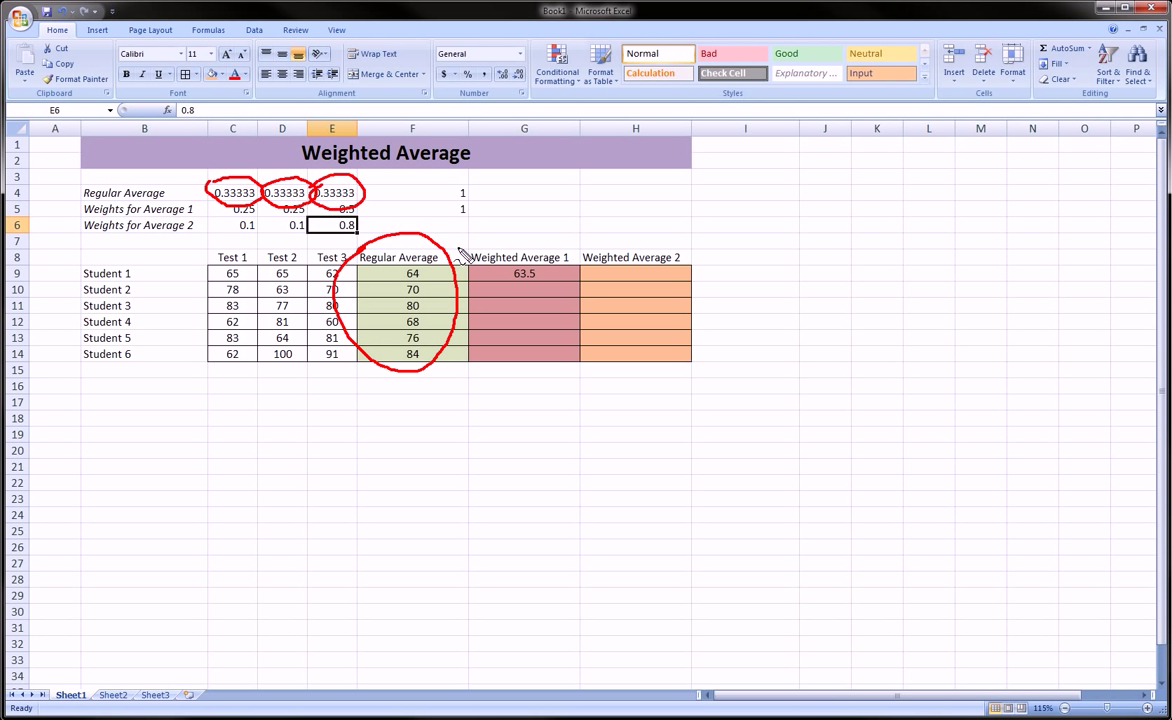
{"action": "key", "text": "Escape"}
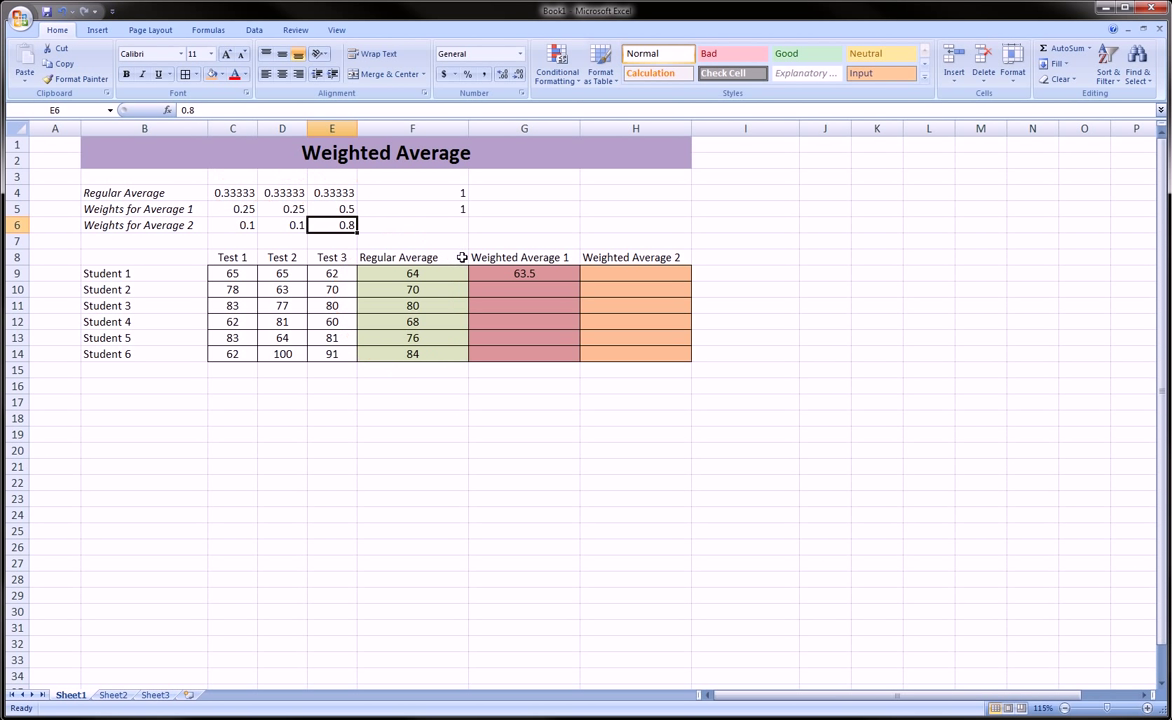
Step: Calculate Student 1's Weighted Average 2 in H9 with the formula =C9*C6+D9*D6+E9*E6
{"action": "left_click", "coordinate": [606, 274]}
{"action": "type", "text": "="}
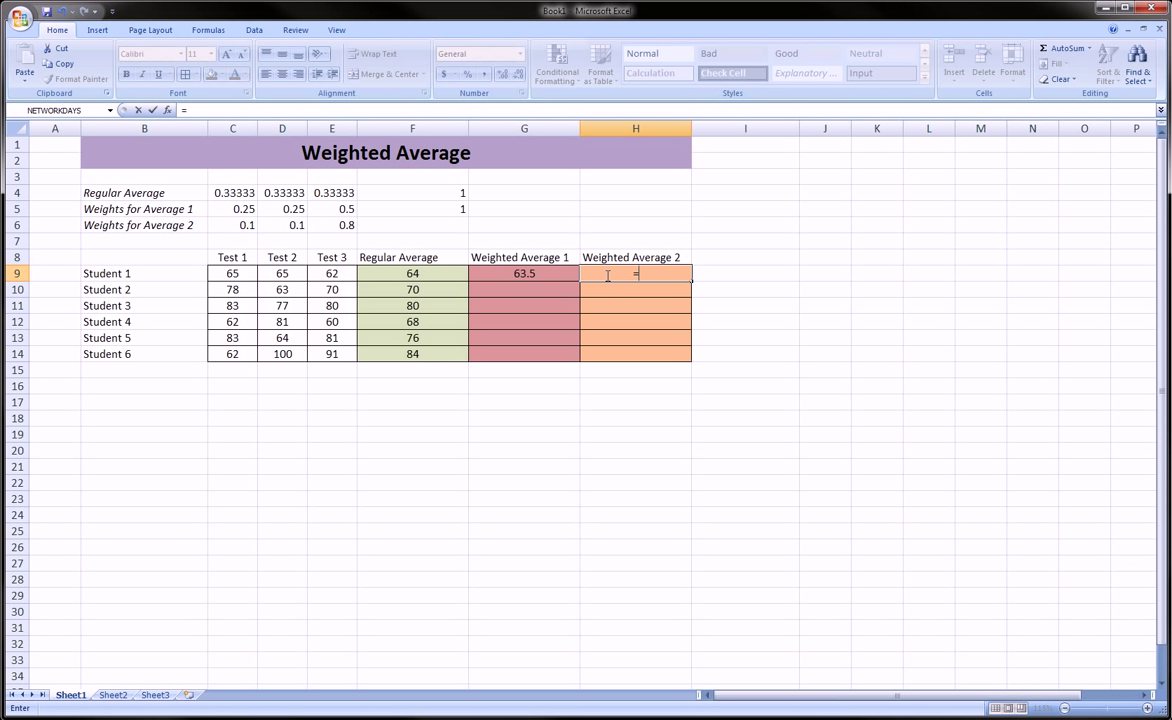
{"action": "left_click", "coordinate": [236, 275]}
{"action": "type", "text": "*"}
{"action": "left_click", "coordinate": [240, 225]}
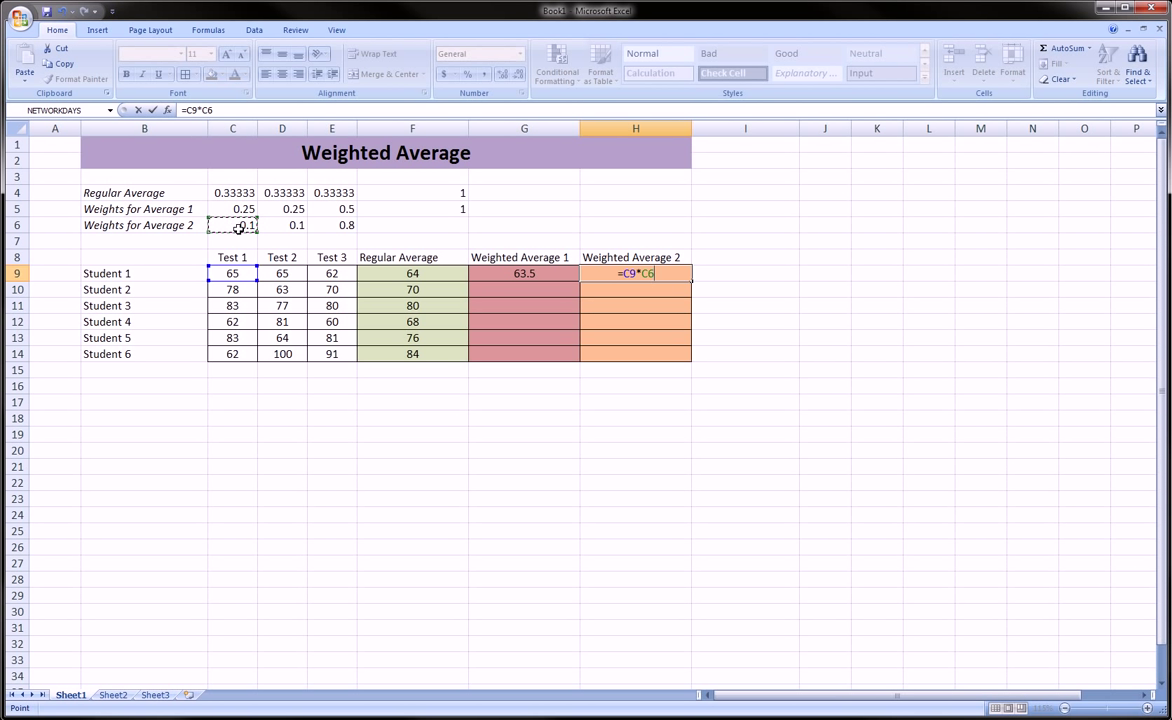
{"action": "type", "text": "+"}
{"action": "left_click", "coordinate": [282, 274]}
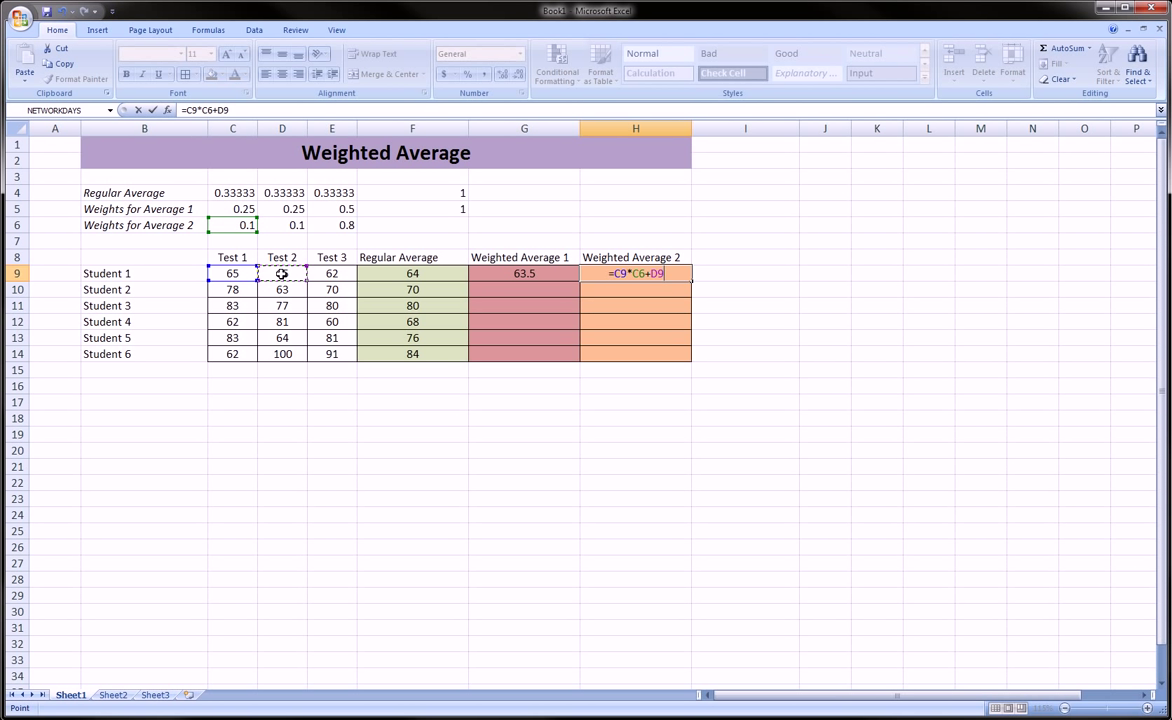
{"action": "type", "text": "*"}
{"action": "left_click", "coordinate": [281, 227]}
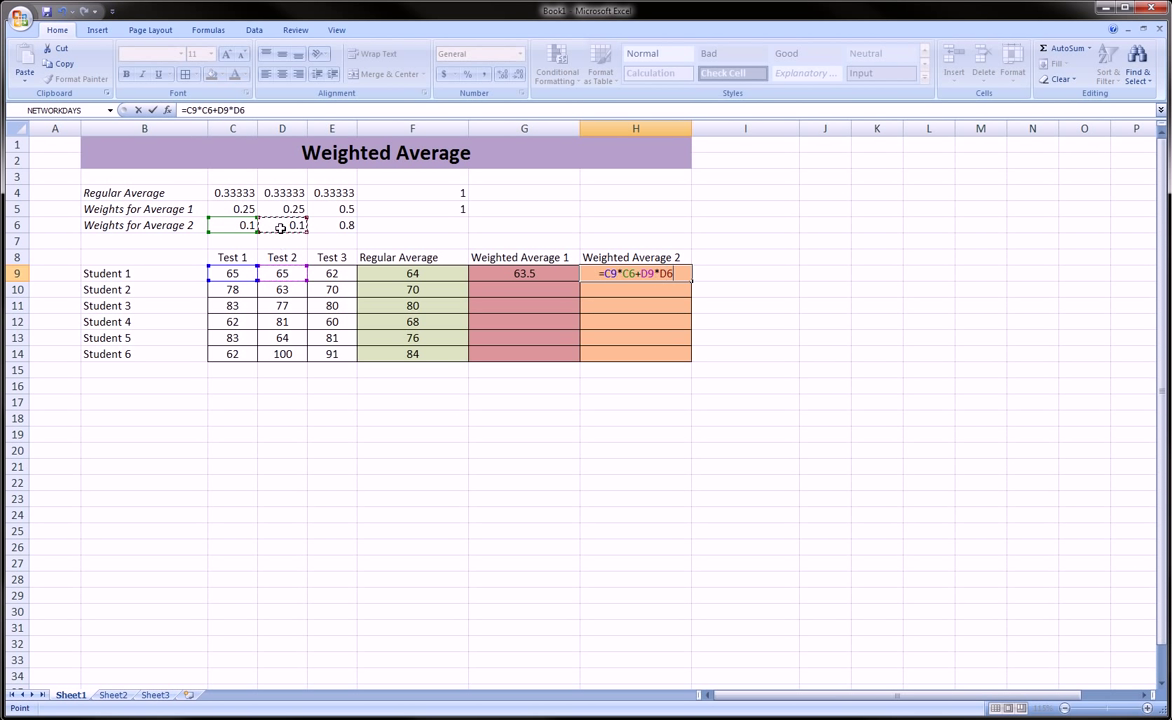
{"action": "type", "text": "+"}
{"action": "left_click", "coordinate": [331, 272]}
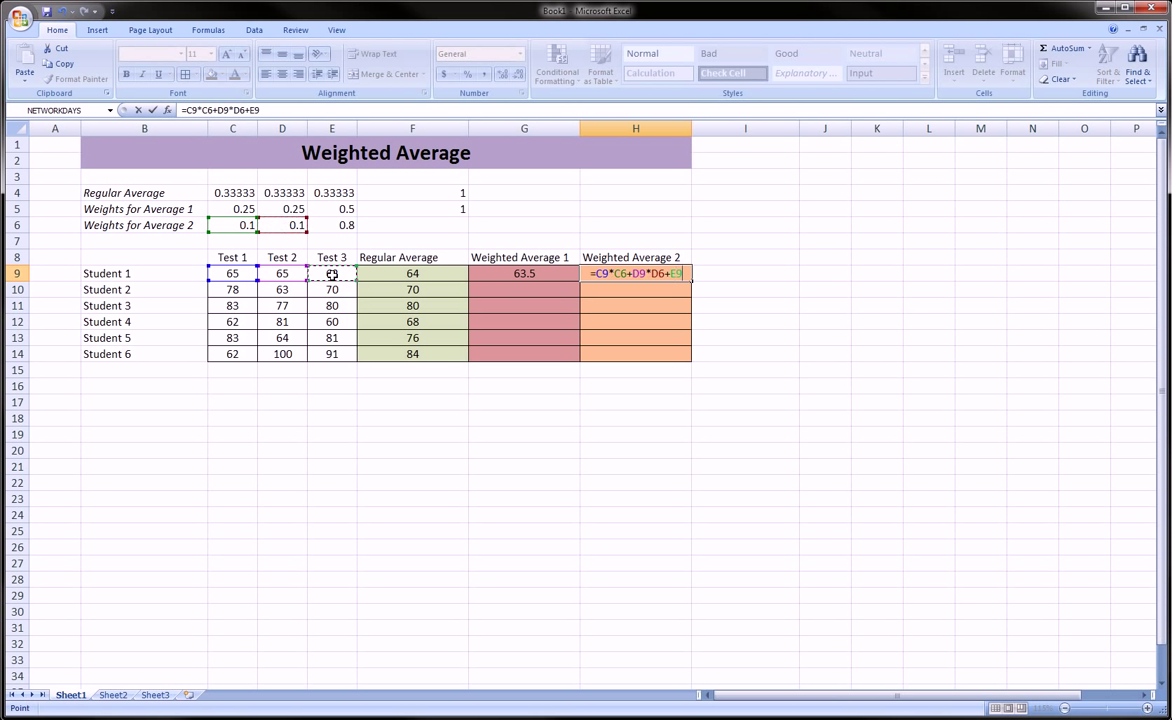
{"action": "type", "text": "*"}
{"action": "left_click", "coordinate": [337, 226]}
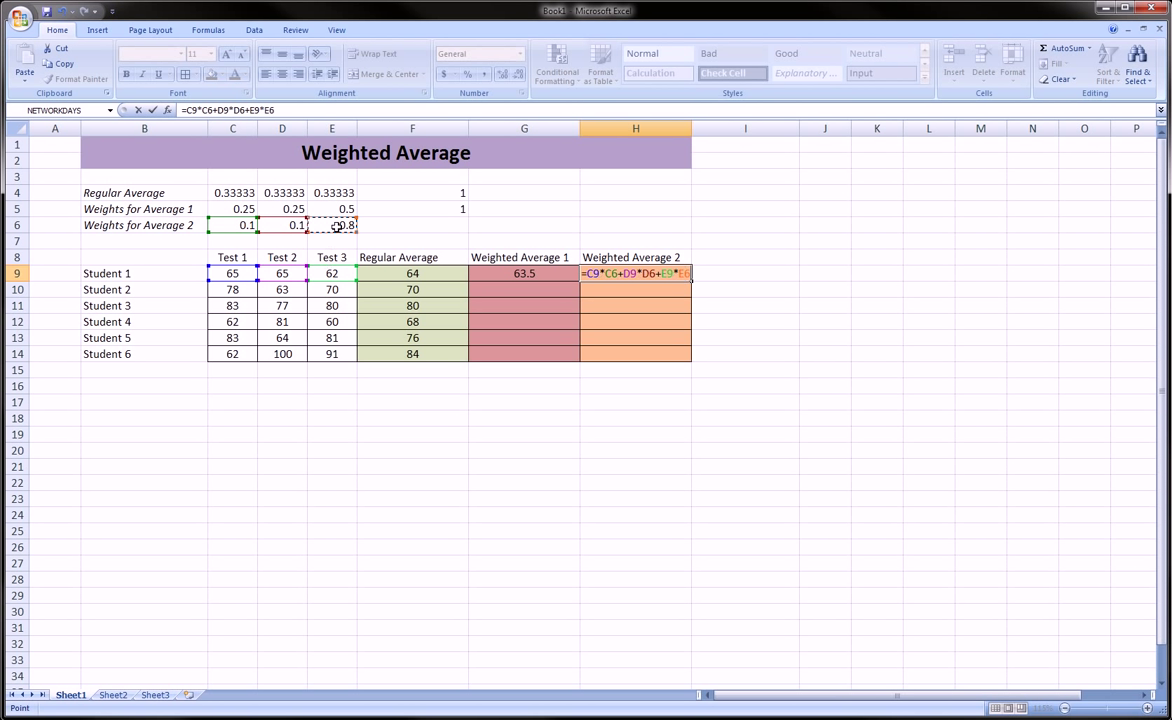
{"action": "key", "text": "Return"}
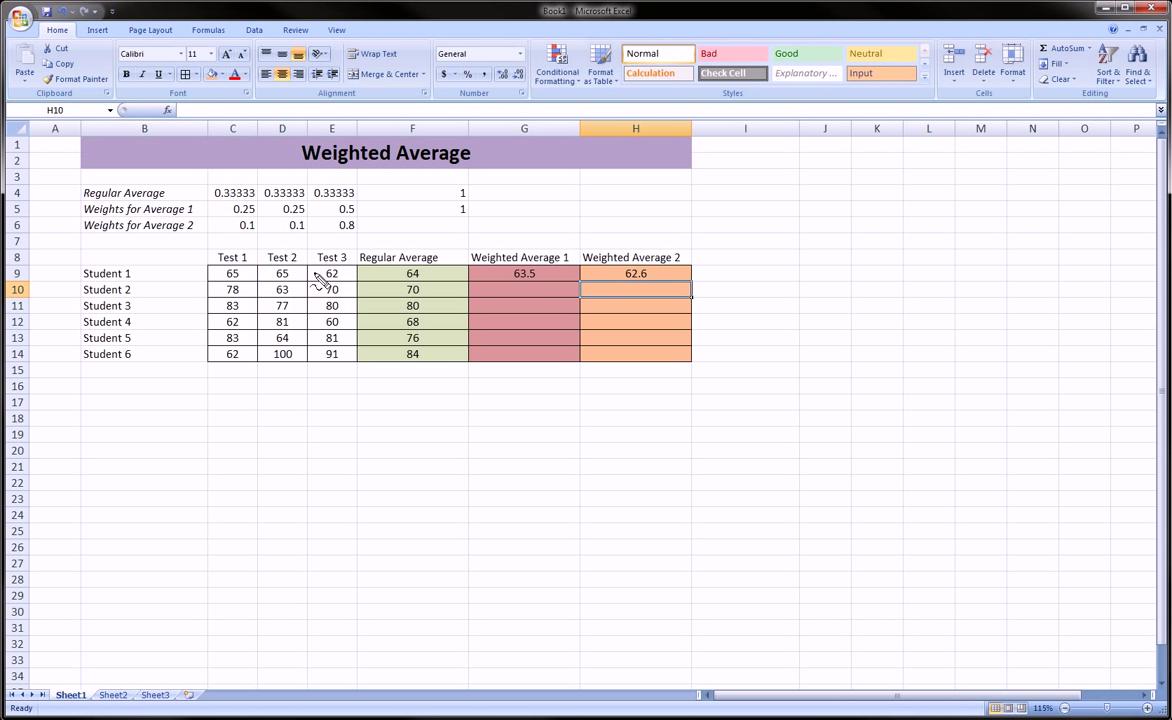
{"action": "mouse_move", "coordinate": [201, 260]}
{"action": "left_mouse_down"}
{"action": "mouse_move", "coordinate": [347, 268]}
{"action": "mouse_move", "coordinate": [216, 280]}
{"action": "mouse_move", "coordinate": [212, 245]}
{"action": "mouse_move", "coordinate": [350, 278]}
{"action": "mouse_move", "coordinate": [318, 265]}
{"action": "mouse_move", "coordinate": [344, 250]}
{"action": "left_mouse_up"}
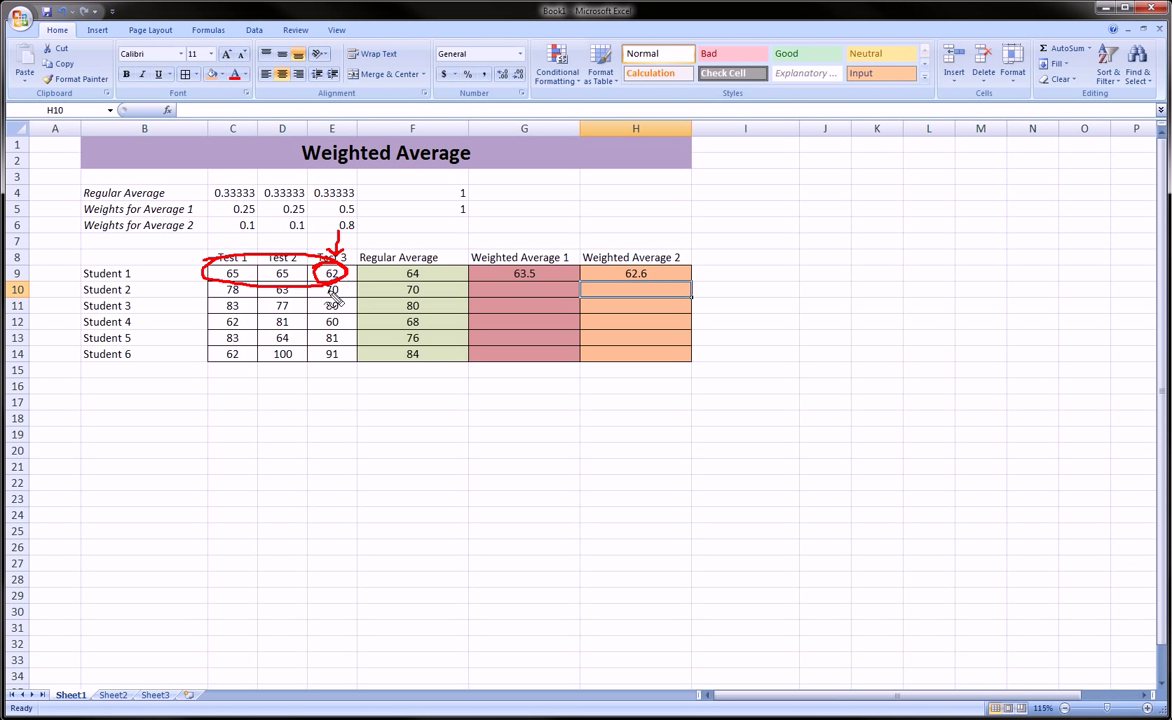
{"action": "key", "text": "Escape"}
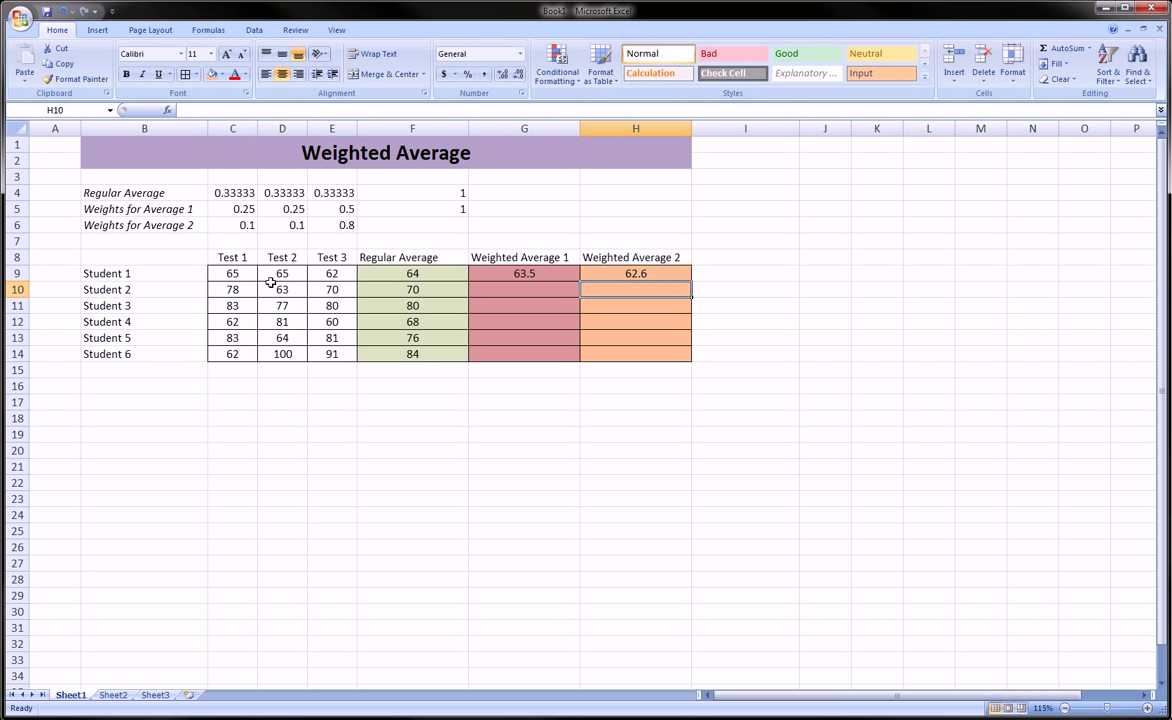
Step: Lock the weight references in Student 1's Weighted Average 1 formula as $C$5, $D$5 and $E$5, and fill G9 down to G14
{"action": "left_click", "coordinate": [512, 273]}
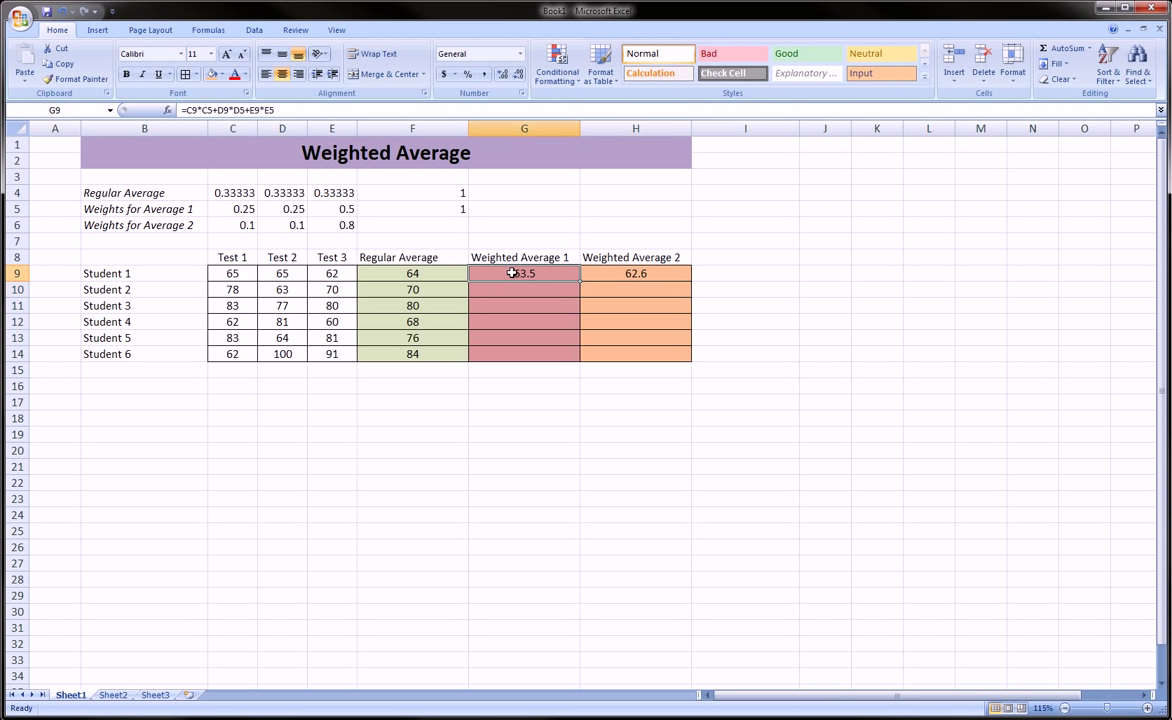
{"action": "left_click", "coordinate": [211, 110]}
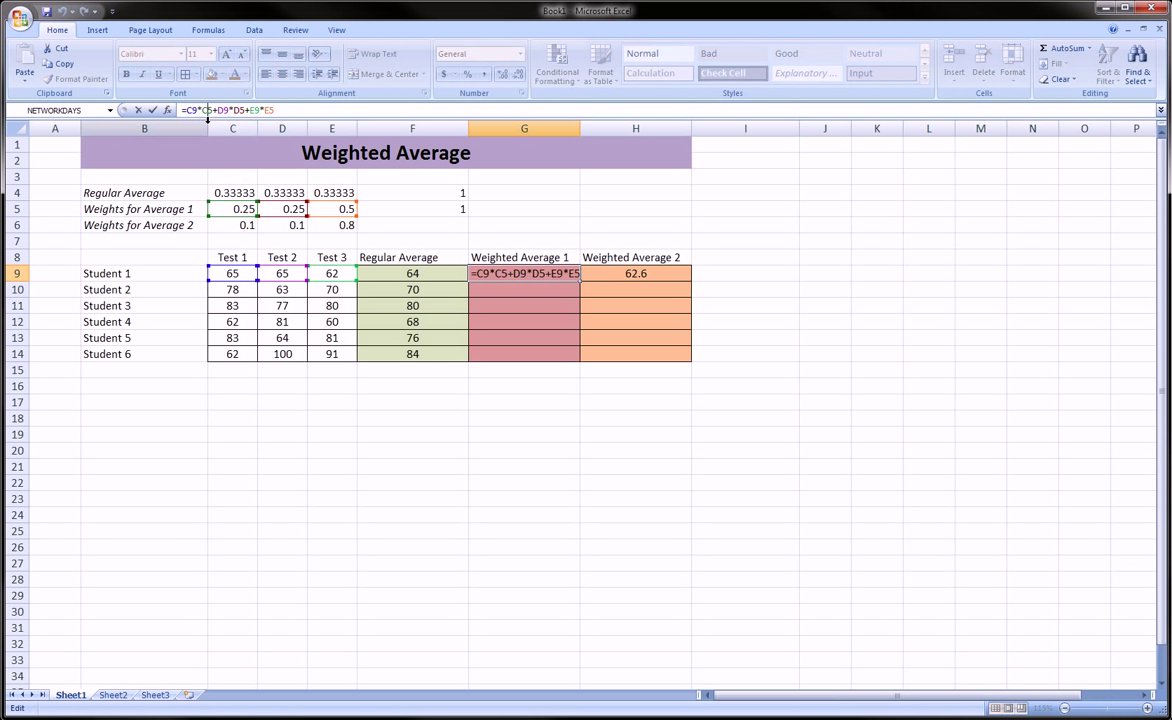
{"action": "type", "text": "$"}
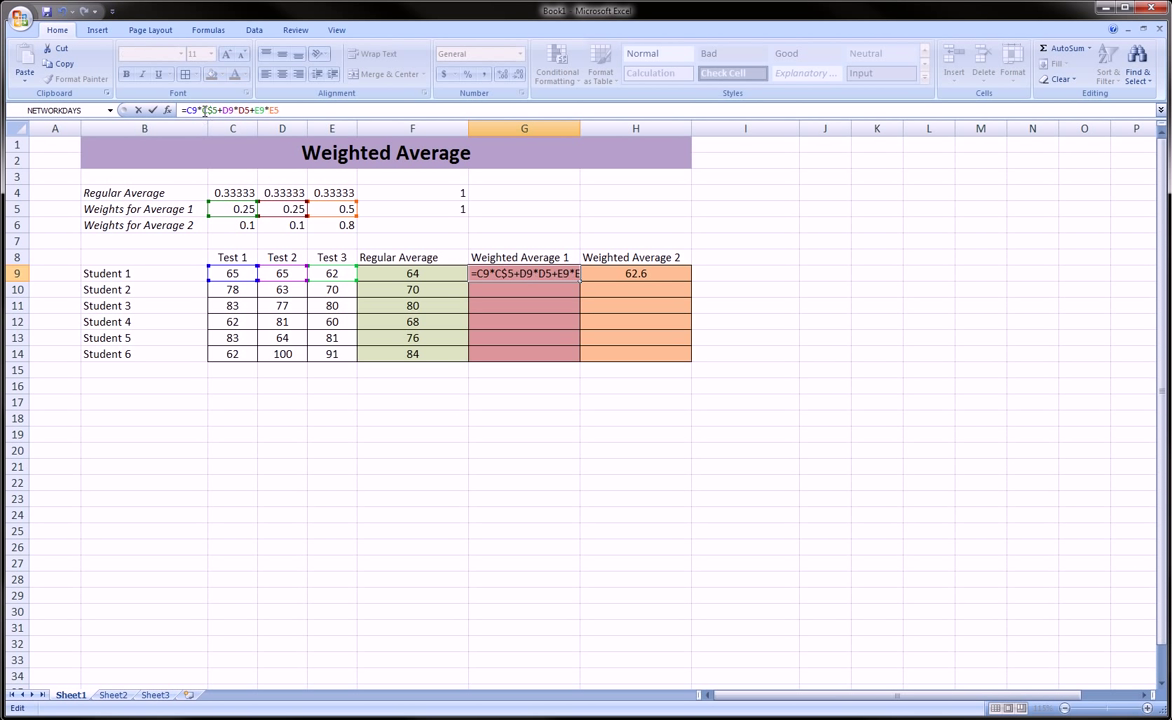
{"action": "left_click", "coordinate": [204, 110]}
{"action": "type", "text": "$"}
{"action": "left_click", "coordinate": [245, 110]}
{"action": "type", "text": "$"}
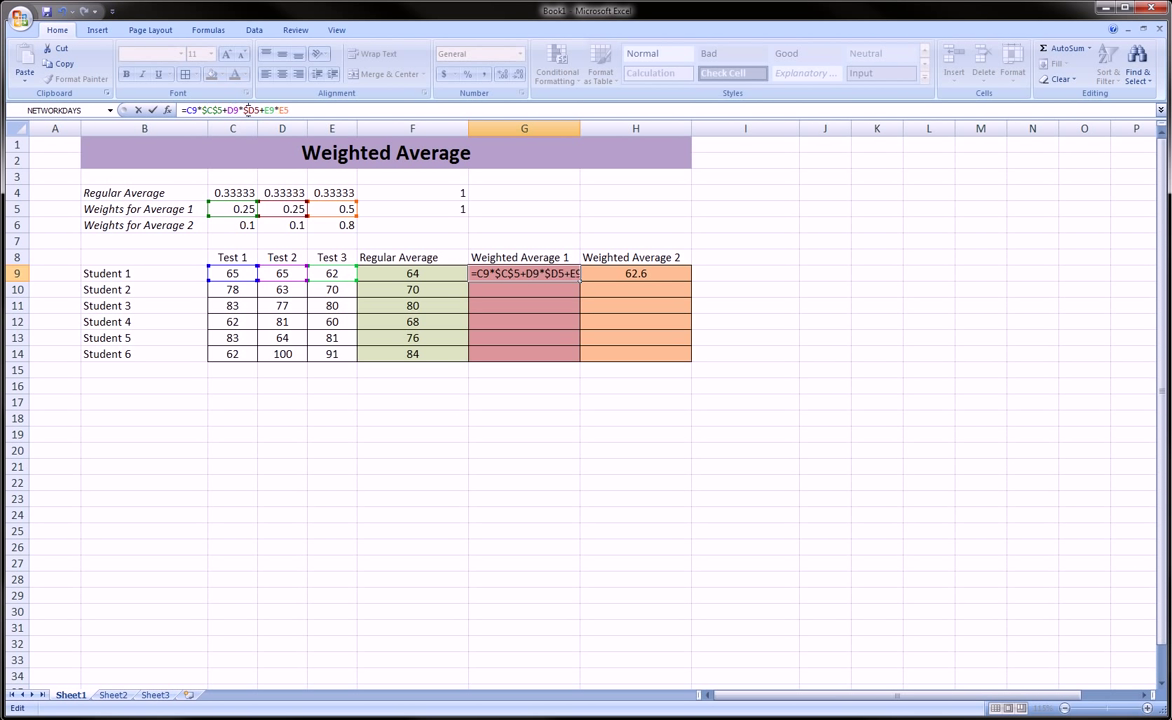
{"action": "left_click", "coordinate": [254, 110]}
{"action": "type", "text": "$"}
{"action": "left_click", "coordinate": [285, 110]}
{"action": "type", "text": "$"}
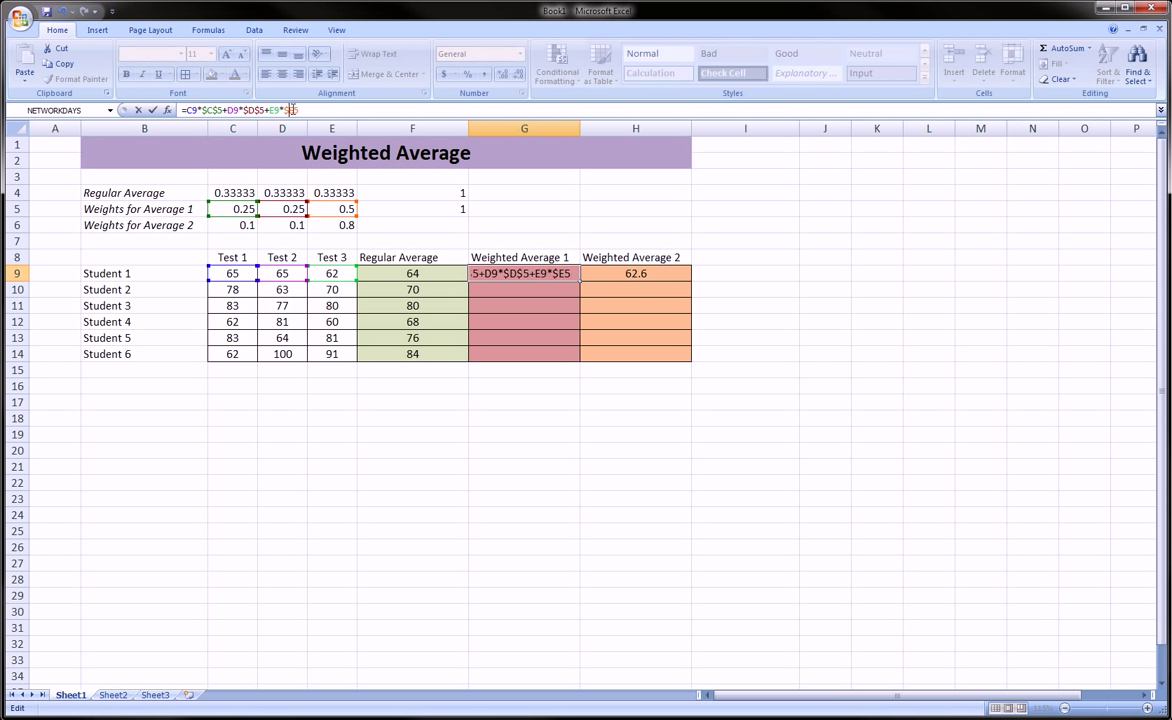
{"action": "key", "text": "ctrl+Return"}
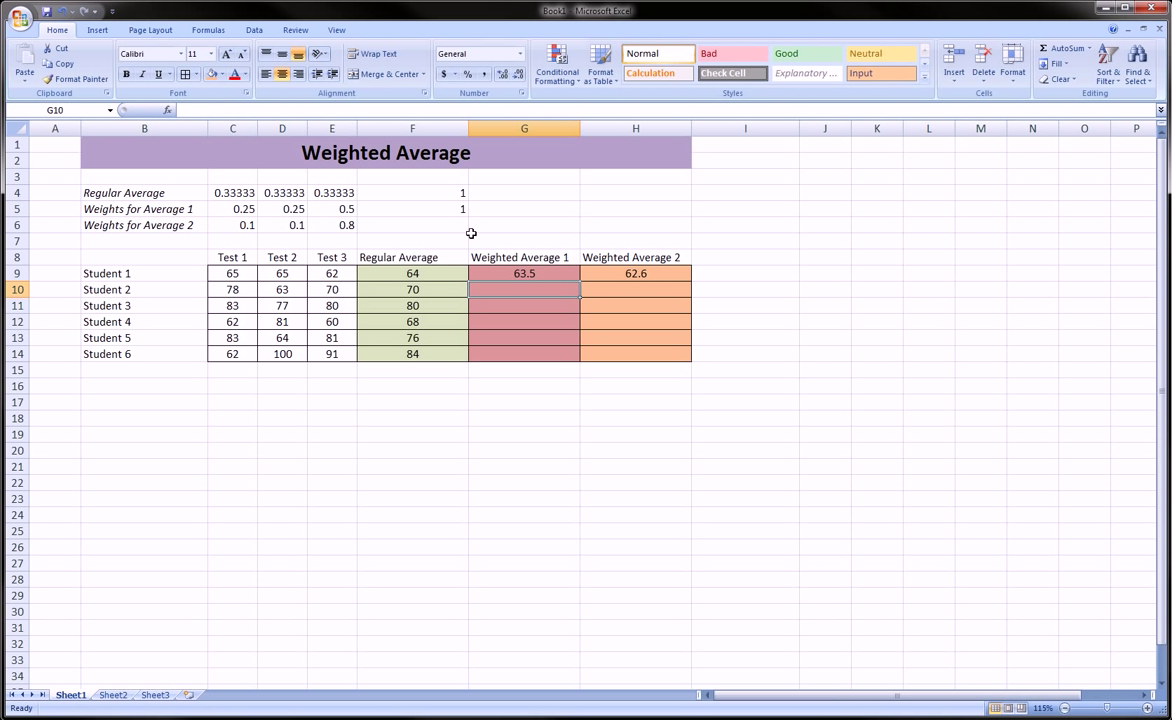
{"action": "left_click_drag", "start_coordinate": [583, 282], "coordinate": [574, 357]}
Step: Lock the weight references in Student 1's Weighted Average 2 formula as $C$6, $D$6 and $E$6, and fill H9 down to H14
{"action": "left_click", "coordinate": [620, 270]}
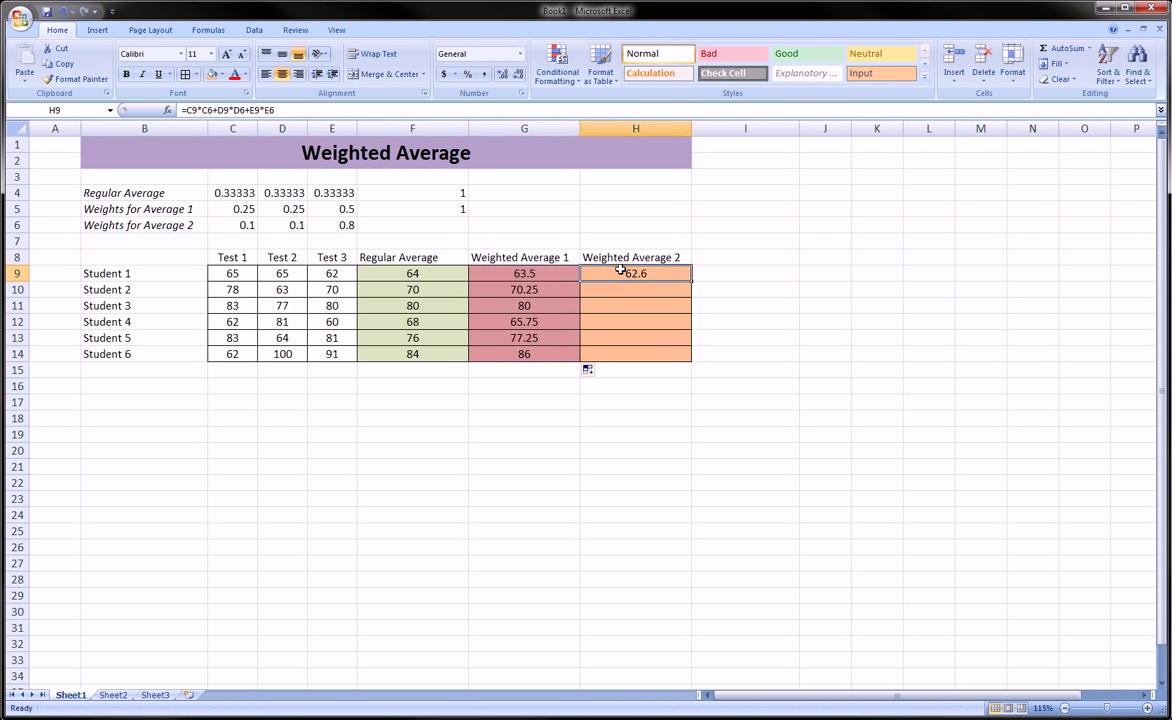
{"action": "left_click", "coordinate": [205, 110]}
{"action": "type", "text": "$"}
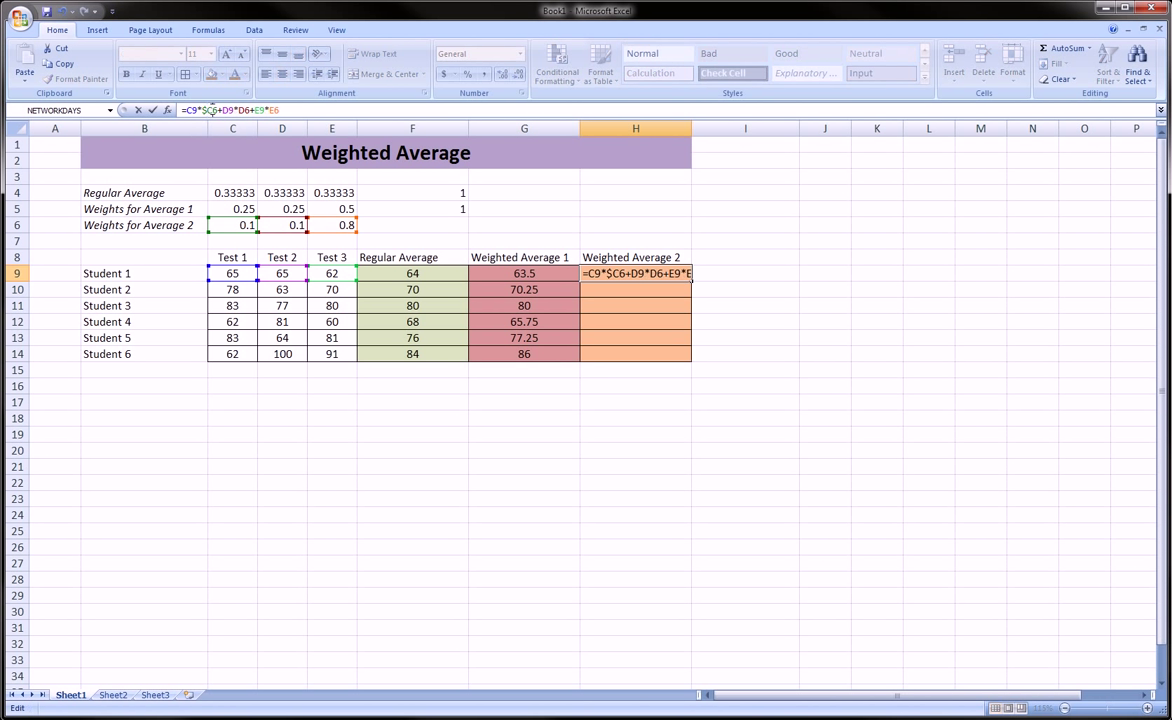
{"action": "left_click", "coordinate": [212, 110]}
{"action": "type", "text": "$"}
{"action": "left_click", "coordinate": [246, 110]}
{"action": "type", "text": "$"}
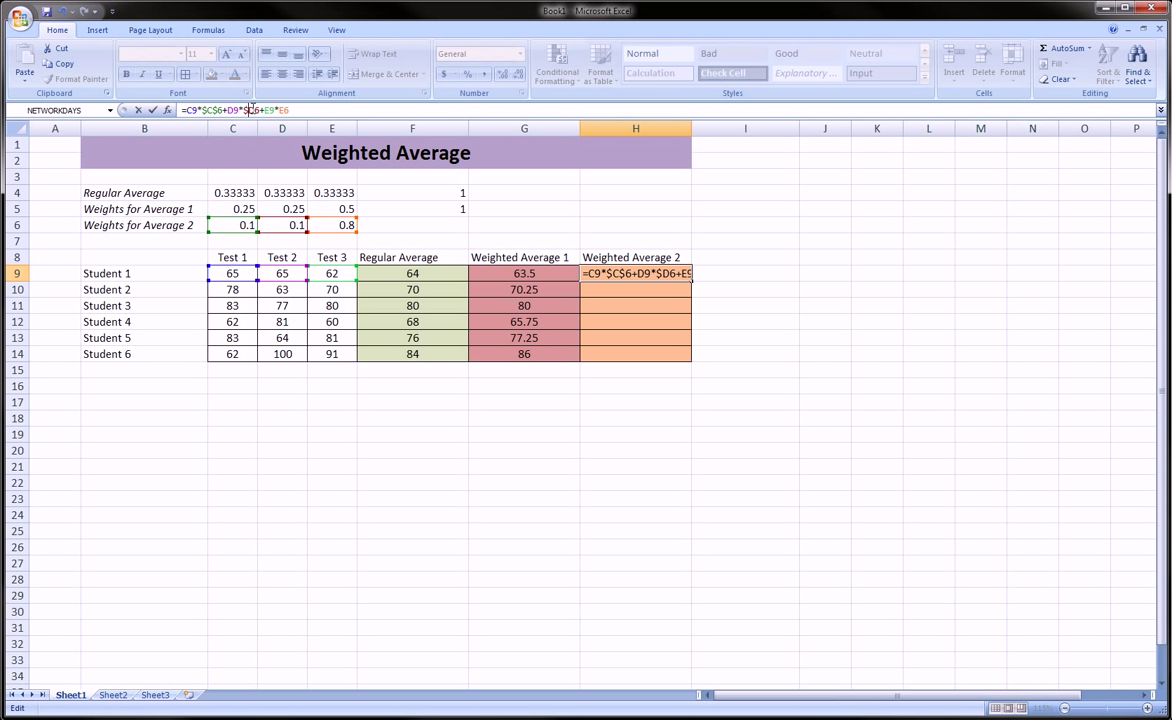
{"action": "left_click", "coordinate": [255, 110]}
{"action": "type", "text": "$"}
{"action": "left_click", "coordinate": [284, 110]}
{"action": "type", "text": "$"}
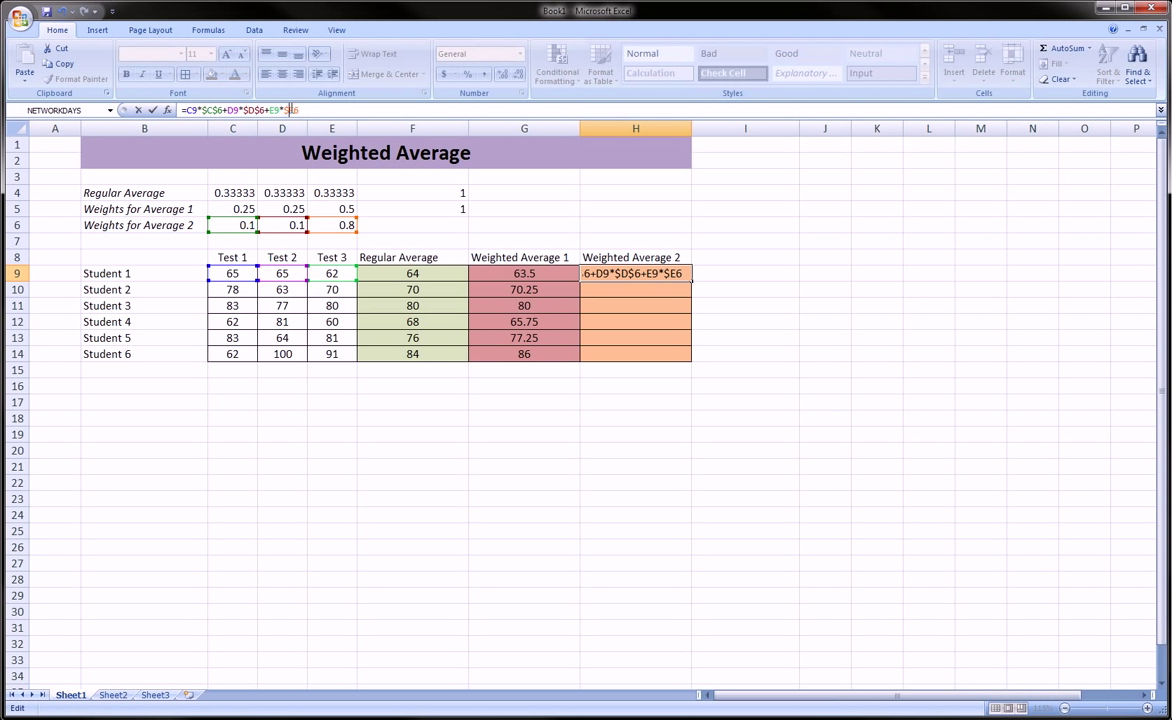
{"action": "left_click", "coordinate": [290, 110]}
{"action": "type", "text": "$"}
{"action": "key", "text": "Return"}
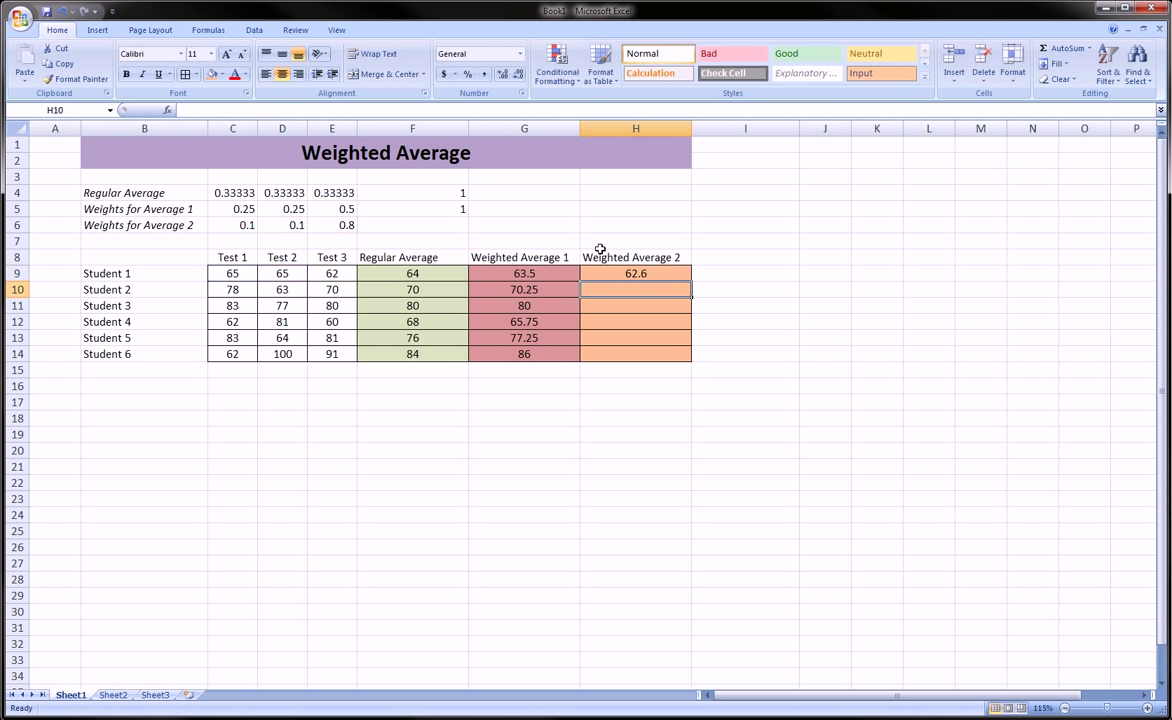
{"action": "left_click", "coordinate": [633, 271]}
{"action": "left_click_drag", "start_coordinate": [691, 281], "coordinate": [679, 362]}
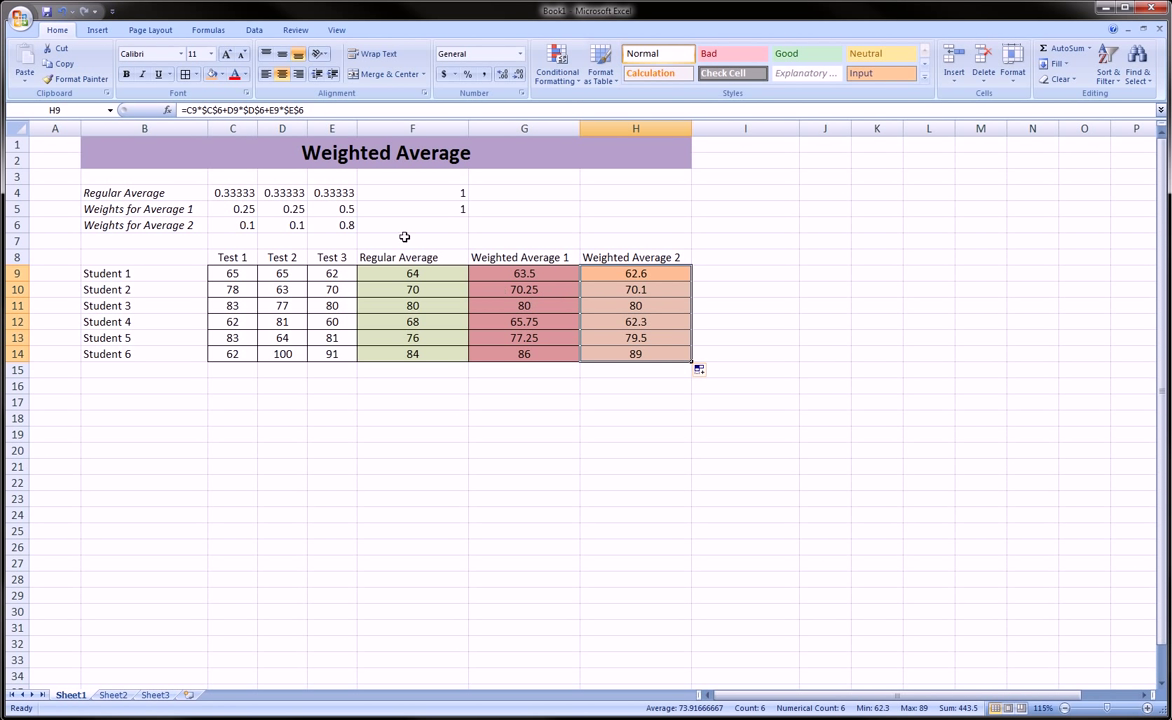
Step: Examine G9's formula, marking on screen how each Student 1 score pairs with its row 5 weight and how the products are added
{"action": "left_click", "coordinate": [531, 274]}
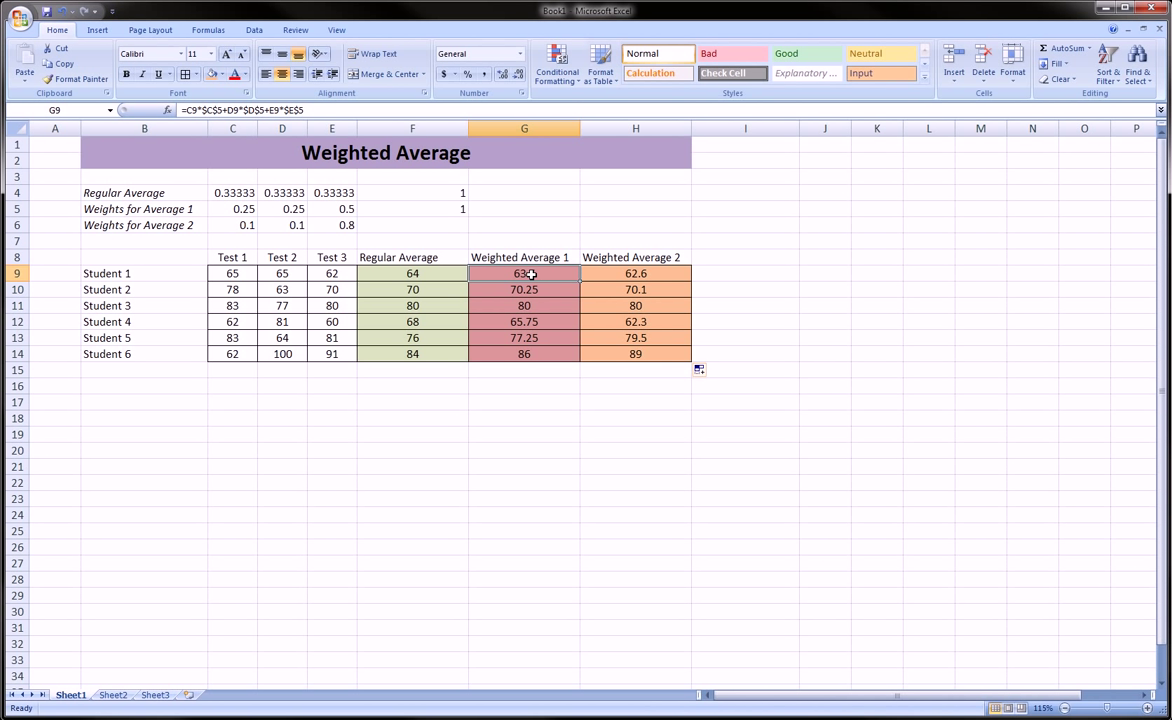
{"action": "key", "text": "F2"}
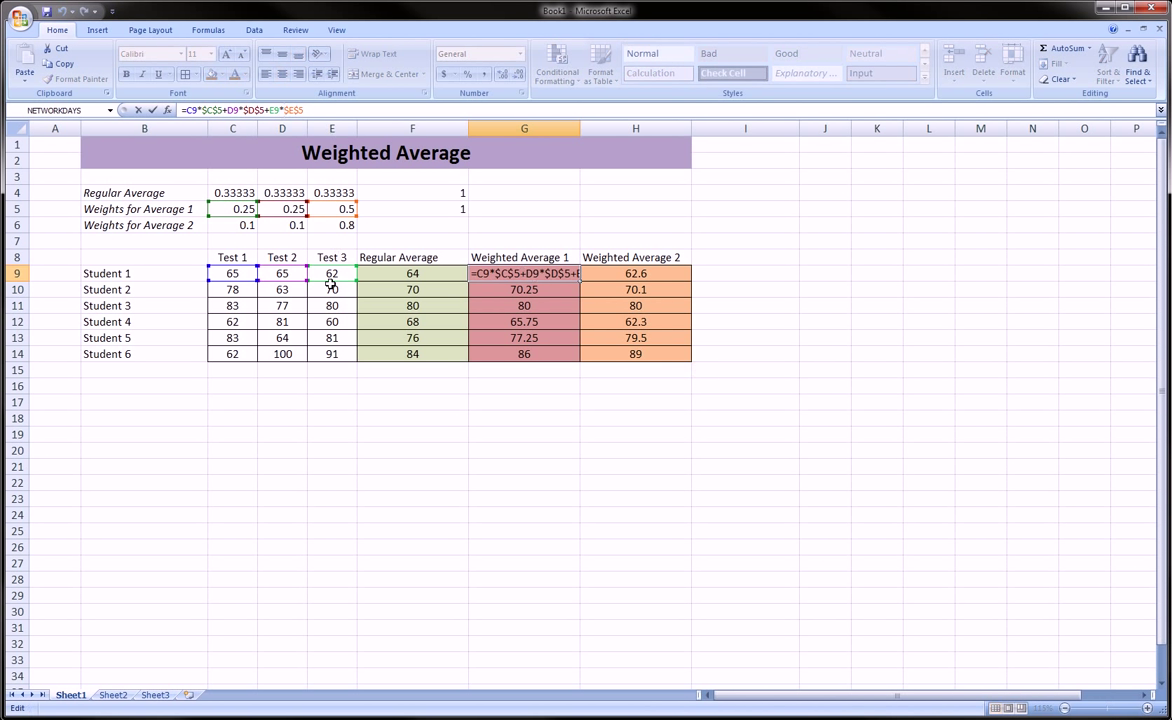
{"action": "key", "text": "ctrl+shift+d"}
{"action": "mouse_move", "coordinate": [204, 271]}
{"action": "left_mouse_down"}
{"action": "mouse_move", "coordinate": [188, 229]}
{"action": "mouse_move", "coordinate": [206, 209]}
{"action": "mouse_move", "coordinate": [207, 273]}
{"action": "mouse_move", "coordinate": [193, 278]}
{"action": "left_mouse_up"}
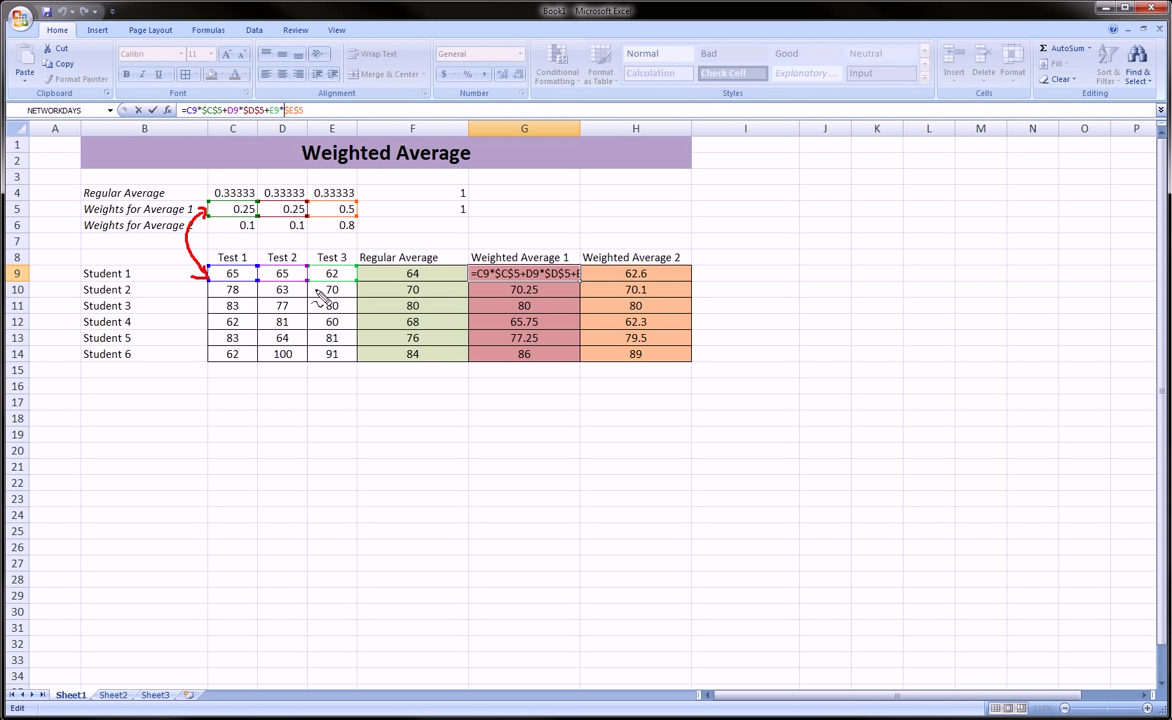
{"action": "mouse_move", "coordinate": [264, 271]}
{"action": "left_mouse_down"}
{"action": "mouse_move", "coordinate": [246, 232]}
{"action": "mouse_move", "coordinate": [266, 219]}
{"action": "left_mouse_up"}
{"action": "left_click_drag", "start_coordinate": [265, 267], "coordinate": [251, 272]}
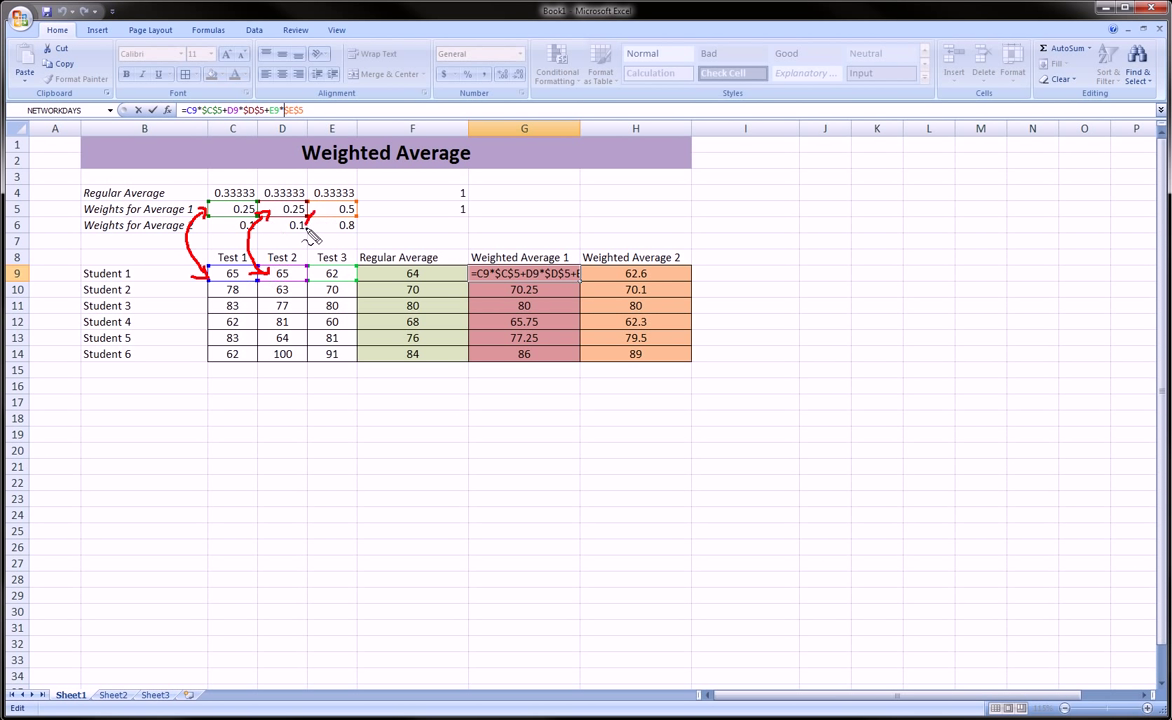
{"action": "mouse_move", "coordinate": [306, 212]}
{"action": "left_mouse_down"}
{"action": "mouse_move", "coordinate": [303, 252]}
{"action": "mouse_move", "coordinate": [320, 270]}
{"action": "left_mouse_up"}
{"action": "left_click_drag", "start_coordinate": [306, 218], "coordinate": [315, 214]}
{"action": "mouse_move", "coordinate": [222, 237]}
{"action": "left_mouse_down"}
{"action": "mouse_move", "coordinate": [222, 247]}
{"action": "mouse_move", "coordinate": [298, 241]}
{"action": "left_mouse_up"}
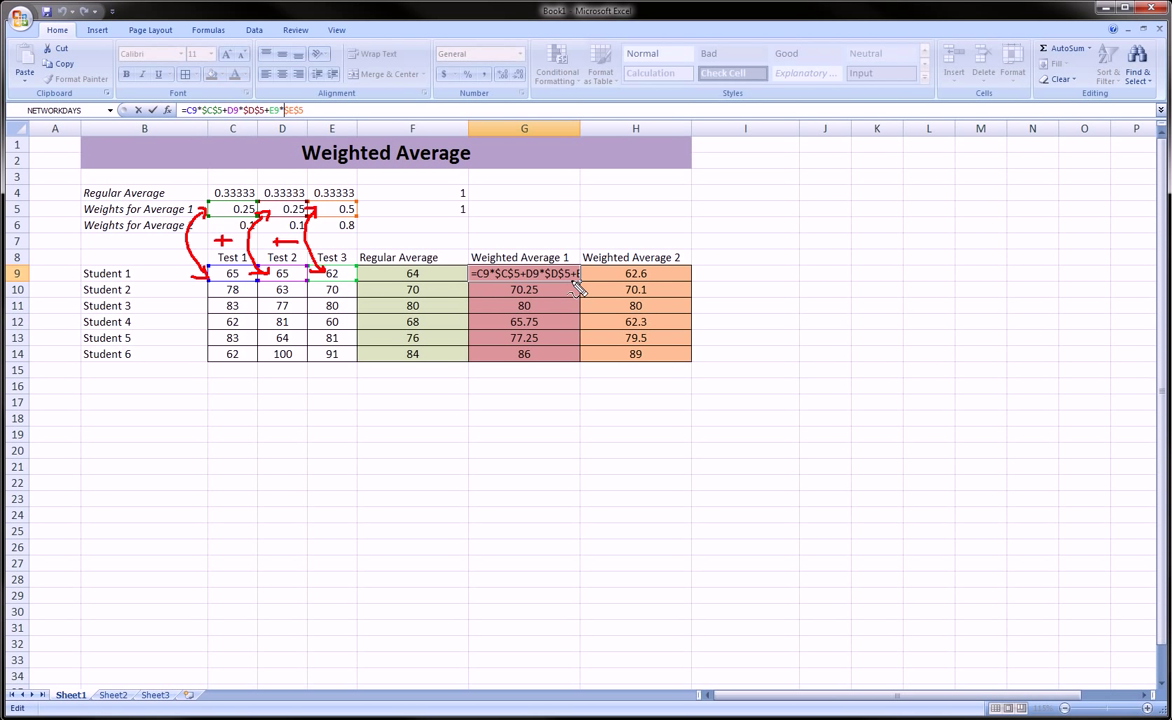
Step: Trace with on-screen marks how the test score references move down for each student when G9's formula is filled down
{"action": "mouse_move", "coordinate": [576, 281]}
{"action": "left_mouse_down"}
{"action": "mouse_move", "coordinate": [569, 347]}
{"action": "mouse_move", "coordinate": [579, 340]}
{"action": "left_mouse_up"}
{"action": "left_click_drag", "start_coordinate": [355, 216], "coordinate": [365, 317]}
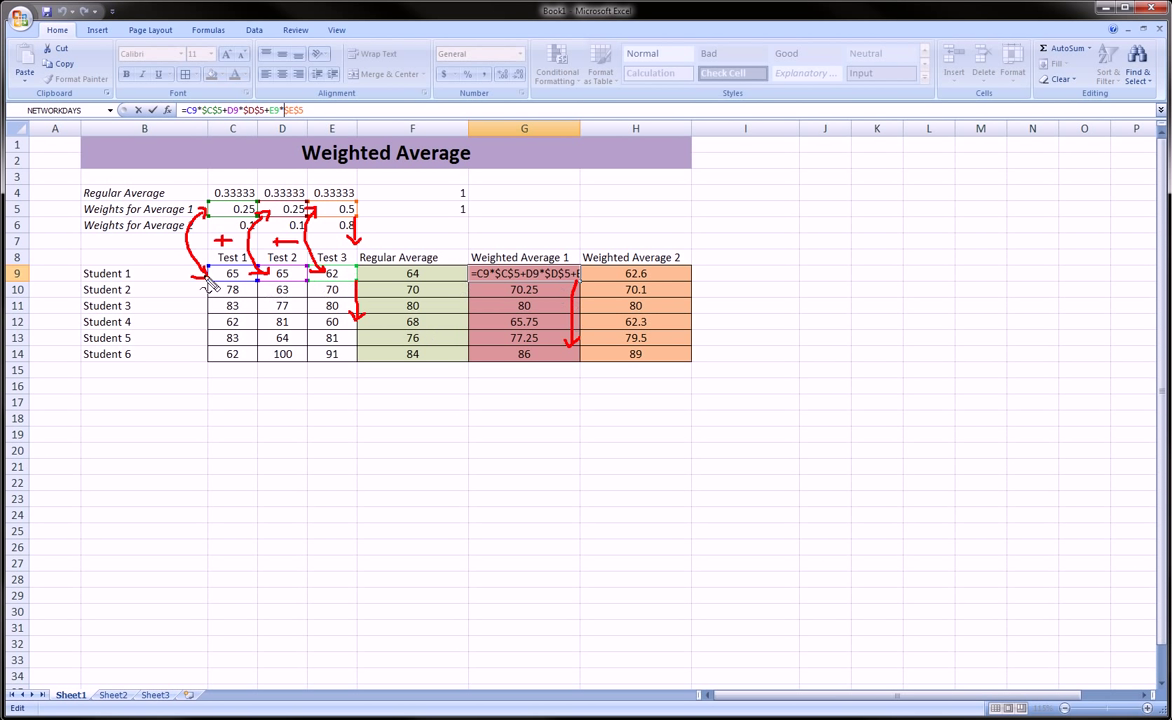
{"action": "mouse_move", "coordinate": [192, 262]}
{"action": "left_mouse_down"}
{"action": "mouse_move", "coordinate": [212, 240]}
{"action": "mouse_move", "coordinate": [340, 268]}
{"action": "mouse_move", "coordinate": [245, 308]}
{"action": "mouse_move", "coordinate": [220, 264]}
{"action": "mouse_move", "coordinate": [252, 341]}
{"action": "mouse_move", "coordinate": [270, 332]}
{"action": "left_mouse_up"}
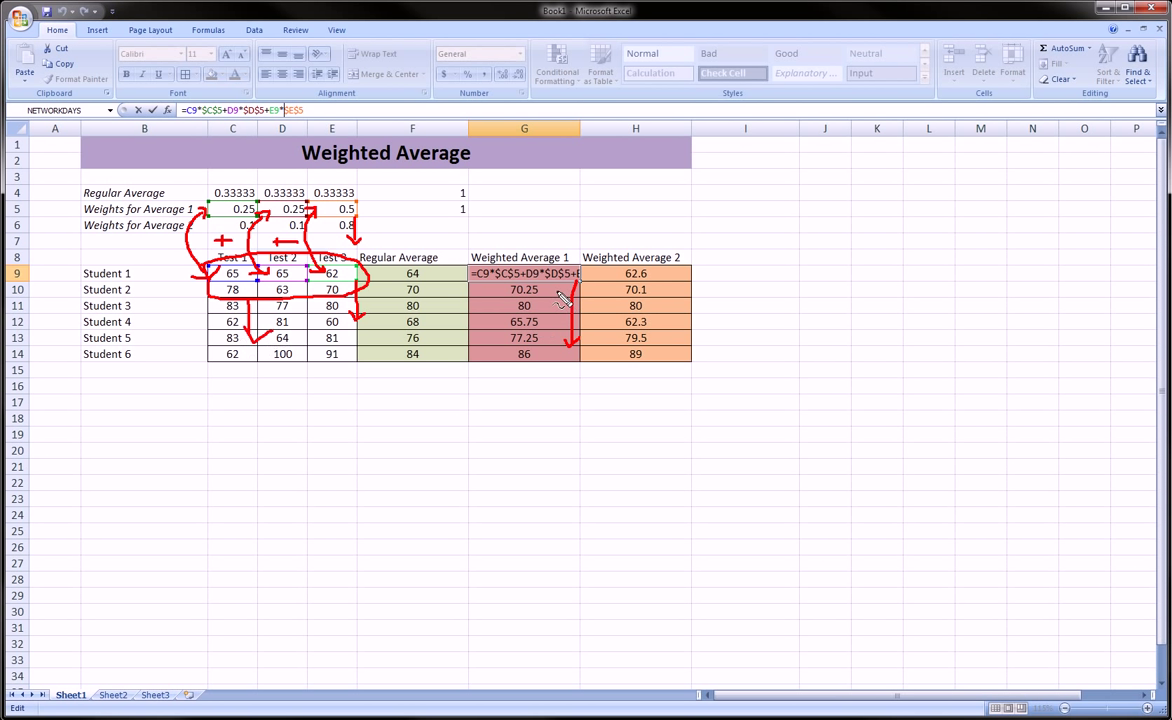
{"action": "mouse_move", "coordinate": [543, 279]}
{"action": "left_mouse_down"}
{"action": "mouse_move", "coordinate": [537, 328]}
{"action": "mouse_move", "coordinate": [551, 330]}
{"action": "left_mouse_up"}
{"action": "left_click_drag", "start_coordinate": [82, 297], "coordinate": [138, 297]}
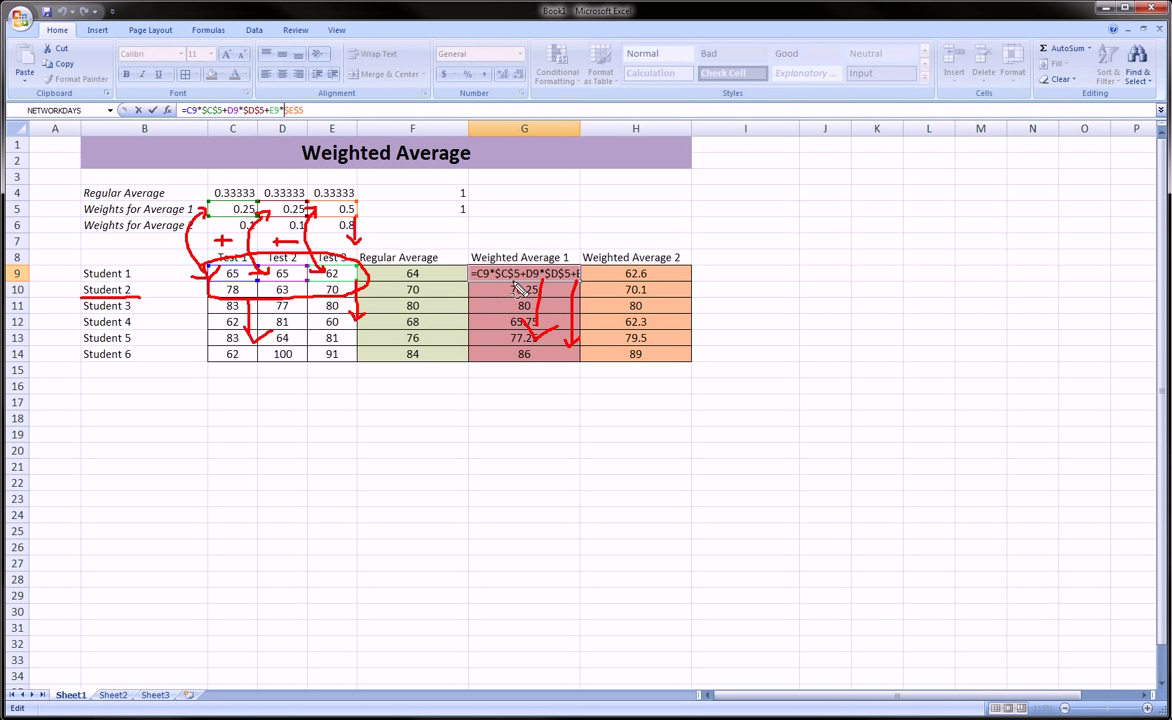
{"action": "left_click_drag", "start_coordinate": [512, 281], "coordinate": [517, 288]}
{"action": "mouse_move", "coordinate": [80, 314]}
{"action": "left_mouse_down"}
{"action": "mouse_move", "coordinate": [140, 313]}
{"action": "mouse_move", "coordinate": [140, 346]}
{"action": "left_mouse_up"}
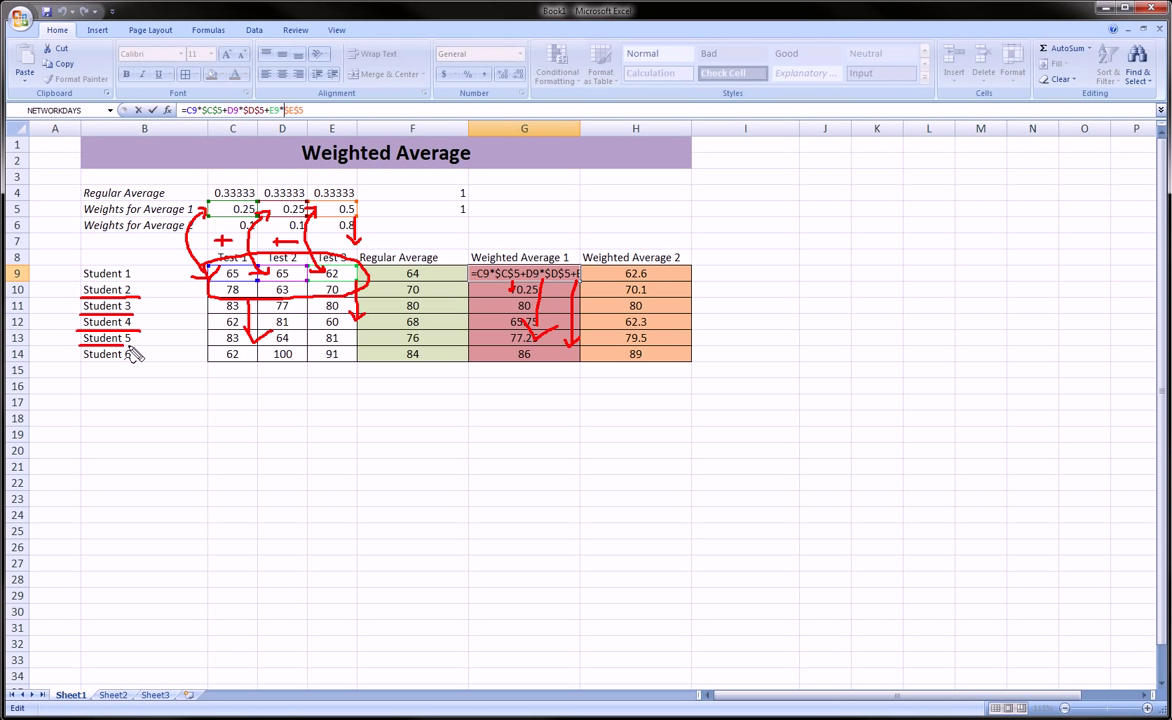
{"action": "mouse_move", "coordinate": [222, 270]}
{"action": "left_mouse_down"}
{"action": "mouse_move", "coordinate": [315, 250]}
{"action": "mouse_move", "coordinate": [285, 283]}
{"action": "mouse_move", "coordinate": [210, 280]}
{"action": "mouse_move", "coordinate": [282, 305]}
{"action": "left_mouse_up"}
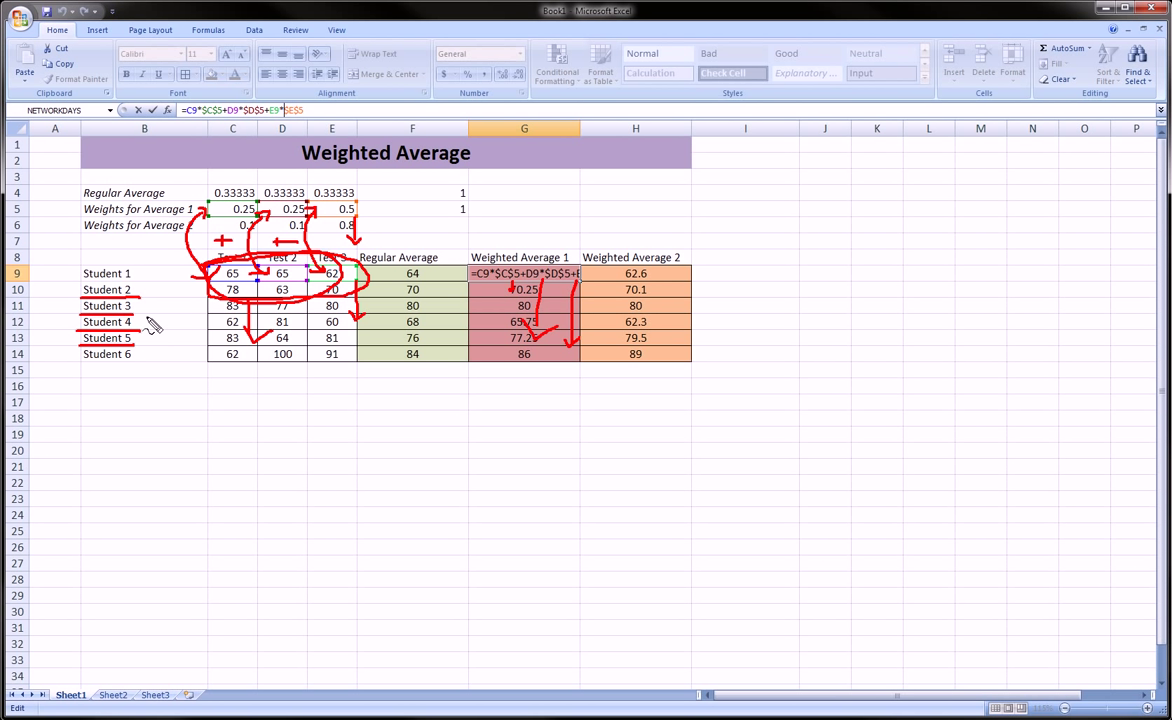
Step: Mark the Weights for Average 1 and their absolute references $C$5, $D$5 and $E$5 in the Weighted Average 1 formula
{"action": "mouse_move", "coordinate": [186, 195]}
{"action": "left_mouse_down"}
{"action": "mouse_move", "coordinate": [258, 192]}
{"action": "mouse_move", "coordinate": [355, 214]}
{"action": "mouse_move", "coordinate": [280, 232]}
{"action": "mouse_move", "coordinate": [190, 190]}
{"action": "left_mouse_up"}
{"action": "mouse_move", "coordinate": [452, 240]}
{"action": "left_mouse_down"}
{"action": "mouse_move", "coordinate": [500, 232]}
{"action": "mouse_move", "coordinate": [545, 248]}
{"action": "mouse_move", "coordinate": [465, 263]}
{"action": "left_mouse_up"}
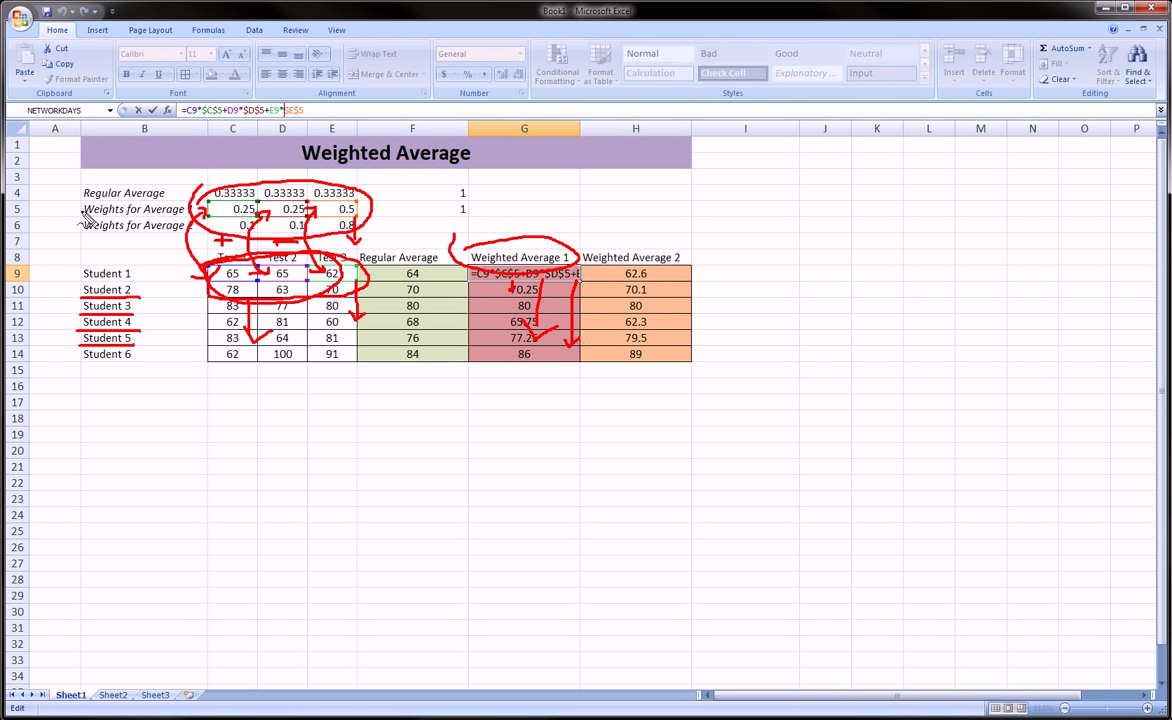
{"action": "mouse_move", "coordinate": [82, 217]}
{"action": "left_mouse_down"}
{"action": "mouse_move", "coordinate": [190, 222]}
{"action": "mouse_move", "coordinate": [195, 206]}
{"action": "mouse_move", "coordinate": [80, 207]}
{"action": "mouse_move", "coordinate": [238, 183]}
{"action": "mouse_move", "coordinate": [322, 190]}
{"action": "mouse_move", "coordinate": [340, 228]}
{"action": "mouse_move", "coordinate": [194, 211]}
{"action": "mouse_move", "coordinate": [192, 193]}
{"action": "left_mouse_up"}
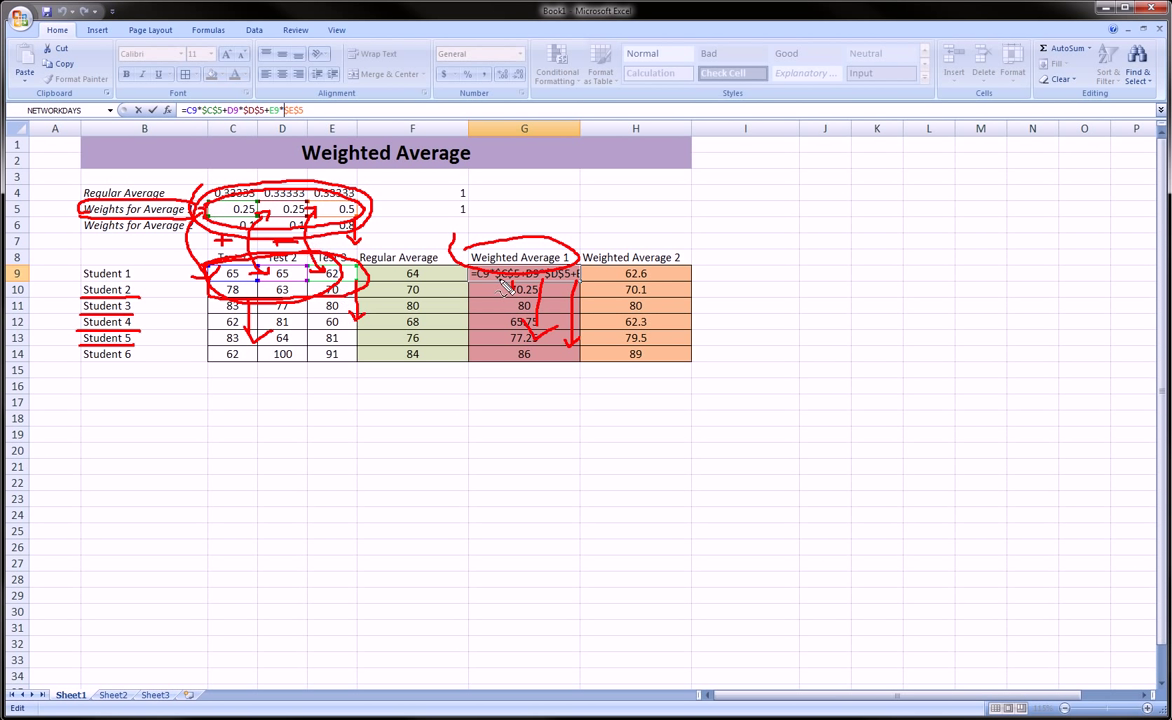
{"action": "left_click_drag", "start_coordinate": [497, 275], "coordinate": [496, 326]}
{"action": "mouse_move", "coordinate": [441, 181]}
{"action": "left_mouse_down"}
{"action": "mouse_move", "coordinate": [376, 208]}
{"action": "mouse_move", "coordinate": [406, 213]}
{"action": "left_mouse_up"}
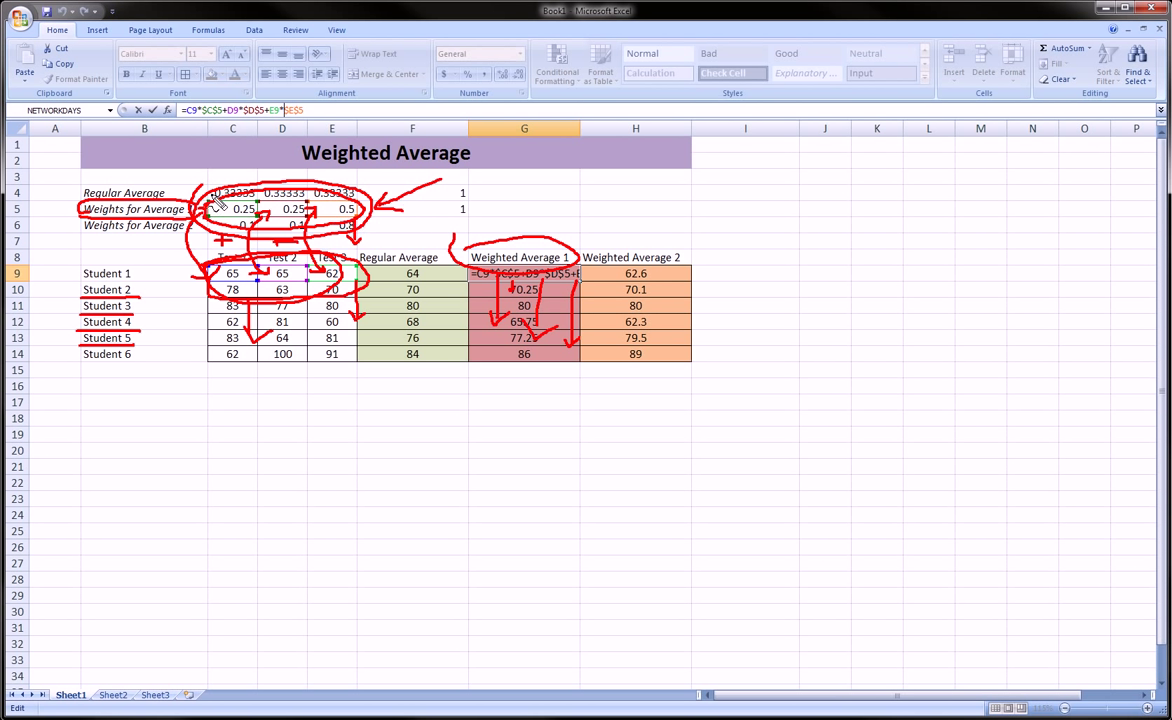
{"action": "mouse_move", "coordinate": [298, 113]}
{"action": "left_mouse_down"}
{"action": "mouse_move", "coordinate": [306, 102]}
{"action": "mouse_move", "coordinate": [288, 118]}
{"action": "mouse_move", "coordinate": [297, 101]}
{"action": "mouse_move", "coordinate": [244, 116]}
{"action": "mouse_move", "coordinate": [226, 102]}
{"action": "mouse_move", "coordinate": [198, 117]}
{"action": "left_mouse_up"}
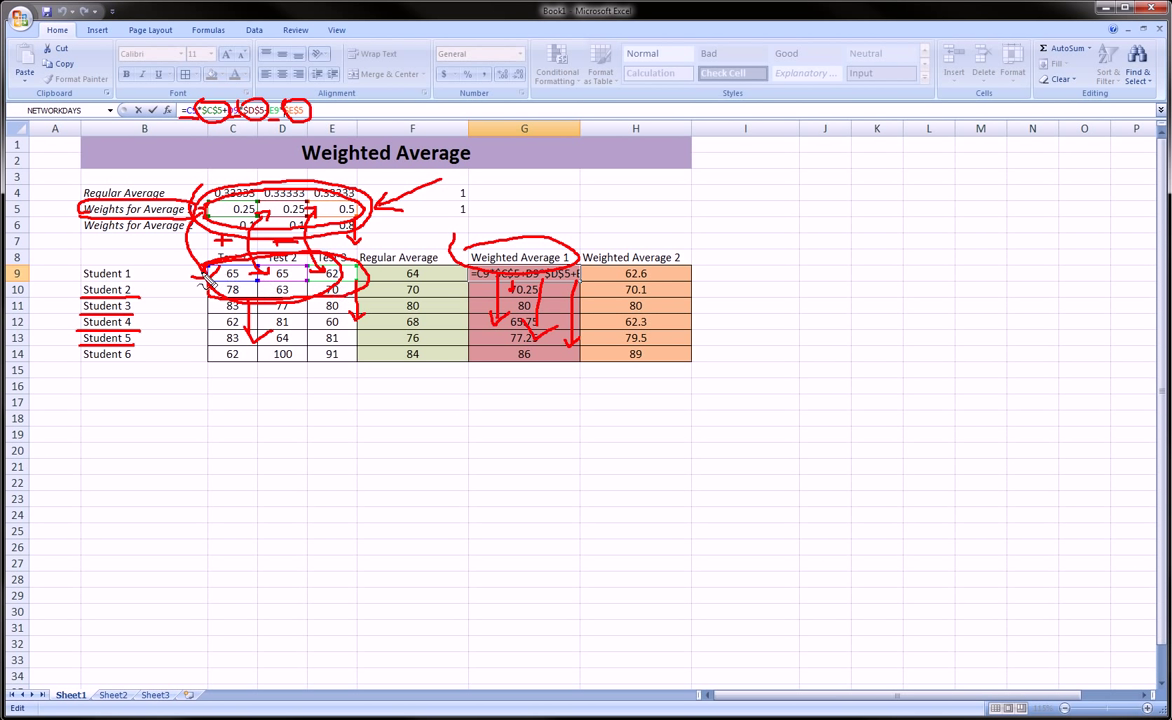
Step: Compare the shifting score references with the fixed row 5 weights in column G, and clear the marks and leave G9's formula
{"action": "mouse_move", "coordinate": [190, 252]}
{"action": "left_mouse_down"}
{"action": "mouse_move", "coordinate": [350, 240]}
{"action": "mouse_move", "coordinate": [200, 298]}
{"action": "mouse_move", "coordinate": [190, 255]}
{"action": "left_mouse_up"}
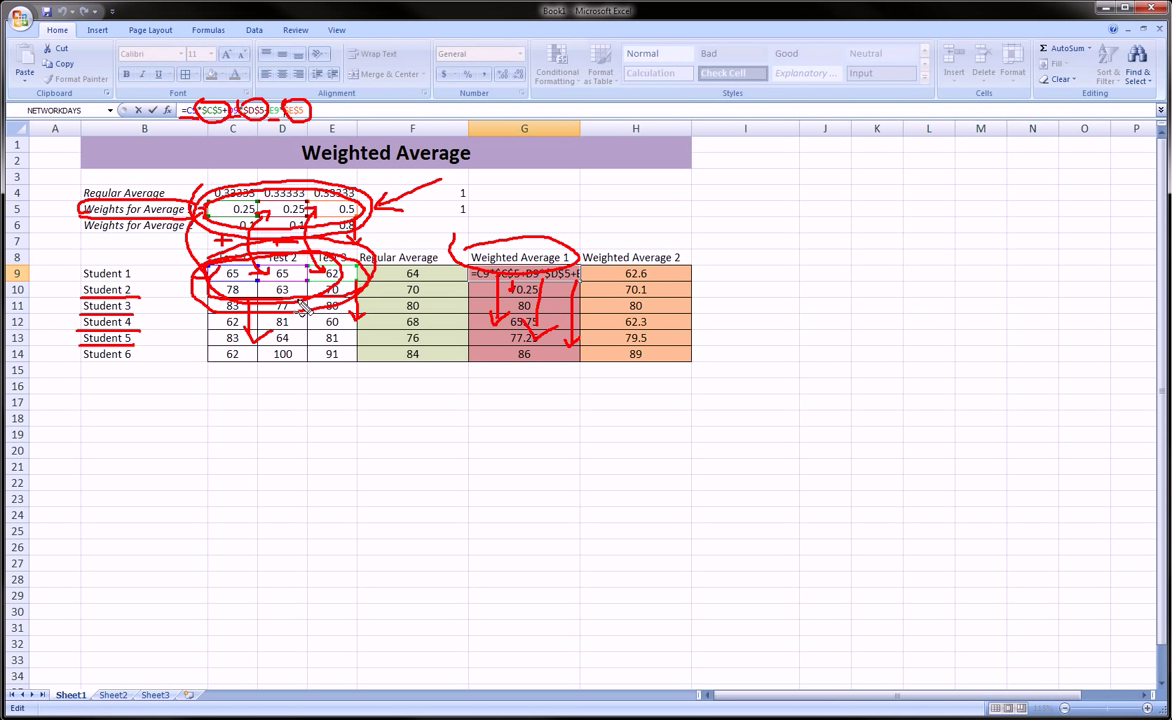
{"action": "mouse_move", "coordinate": [272, 282]}
{"action": "left_mouse_down"}
{"action": "mouse_move", "coordinate": [300, 360]}
{"action": "mouse_move", "coordinate": [322, 315]}
{"action": "left_mouse_up"}
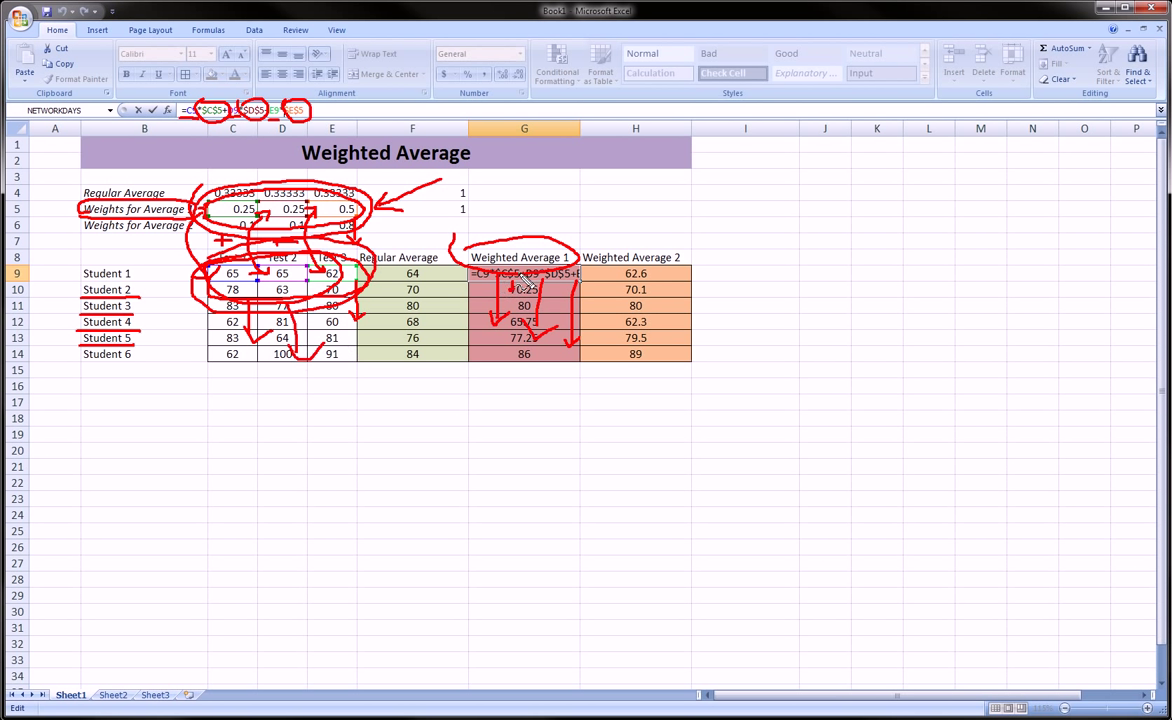
{"action": "left_click_drag", "start_coordinate": [524, 285], "coordinate": [523, 345]}
{"action": "mouse_move", "coordinate": [212, 204]}
{"action": "left_mouse_down"}
{"action": "mouse_move", "coordinate": [190, 182]}
{"action": "mouse_move", "coordinate": [318, 170]}
{"action": "mouse_move", "coordinate": [320, 218]}
{"action": "mouse_move", "coordinate": [232, 234]}
{"action": "left_mouse_up"}
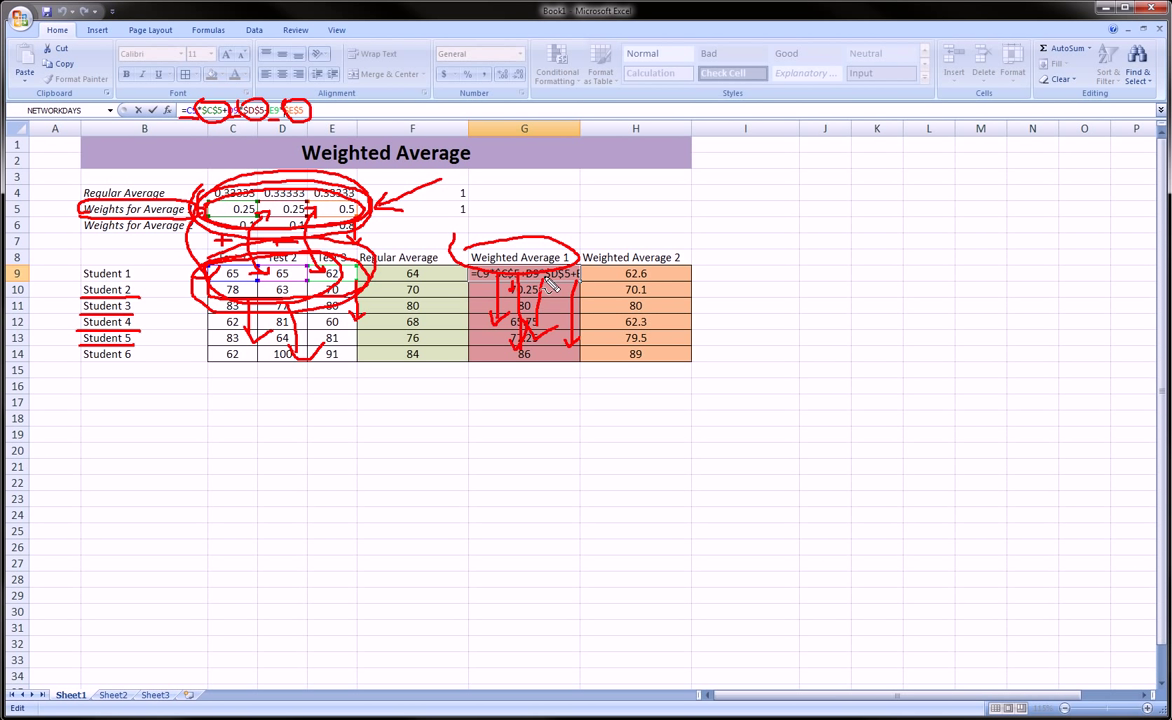
{"action": "mouse_move", "coordinate": [548, 278]}
{"action": "left_mouse_down"}
{"action": "mouse_move", "coordinate": [537, 398]}
{"action": "mouse_move", "coordinate": [560, 385]}
{"action": "left_mouse_up"}
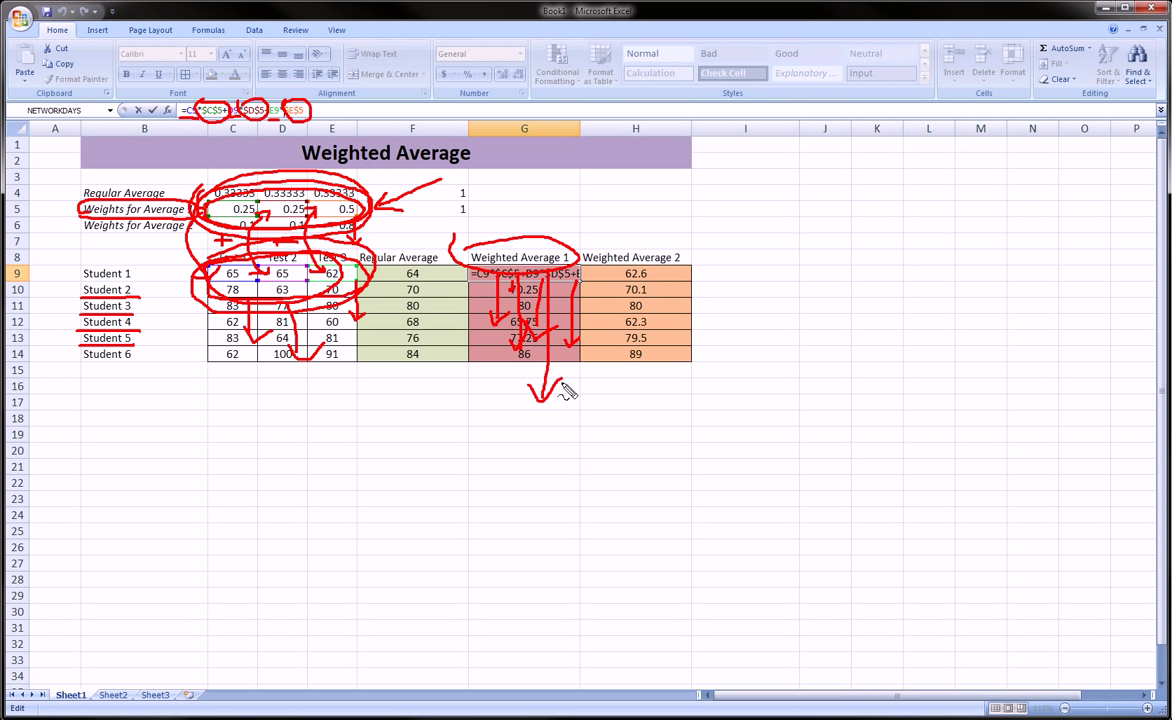
{"action": "key", "text": "Escape"}
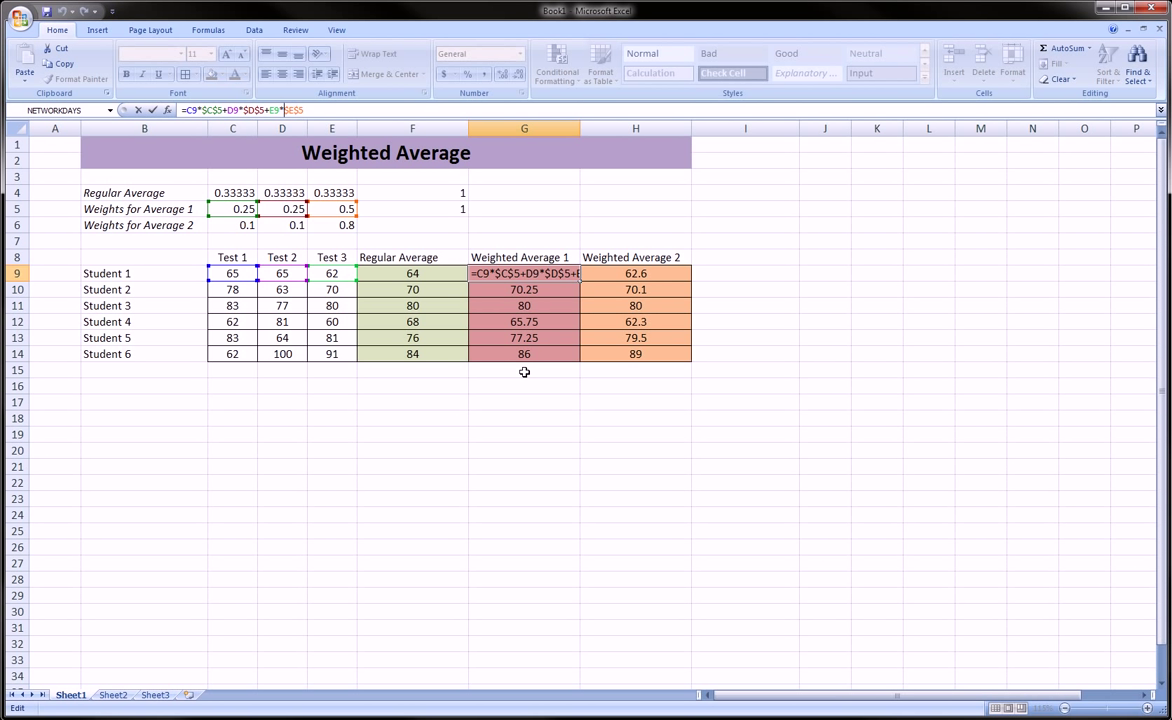
{"action": "key", "text": "Return"}
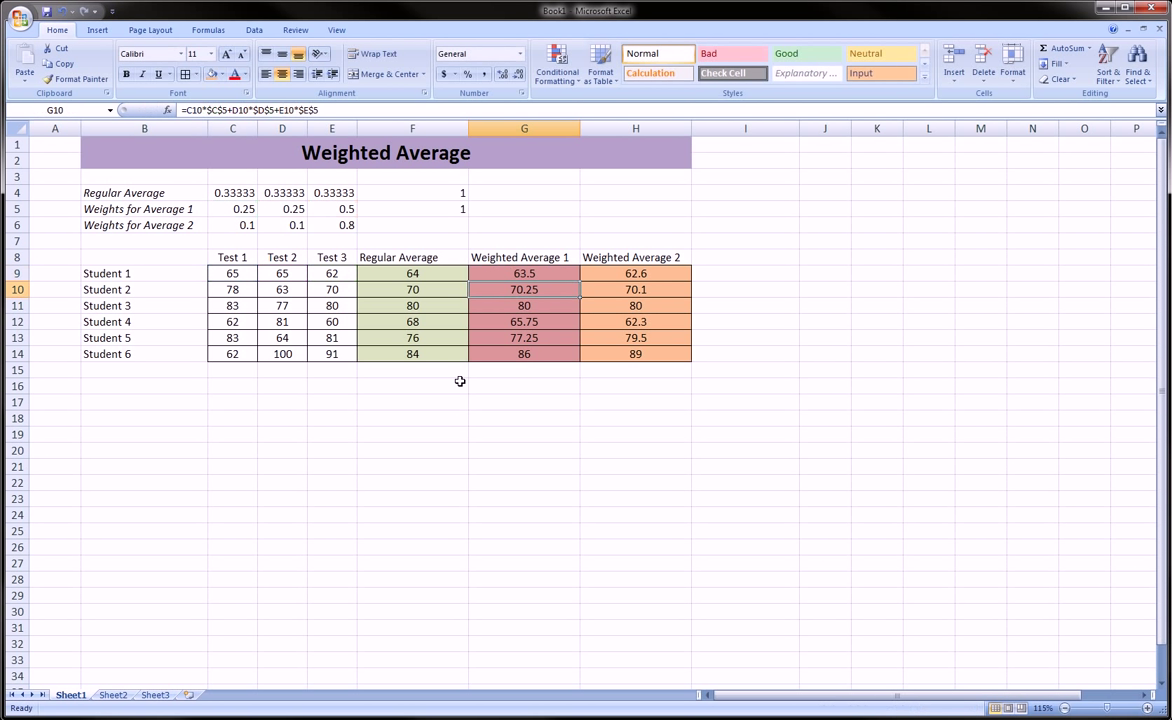
Step: Compare the Regular Average and Weighted Average 1 columns in F and G
{"action": "left_click", "coordinate": [370, 257]}
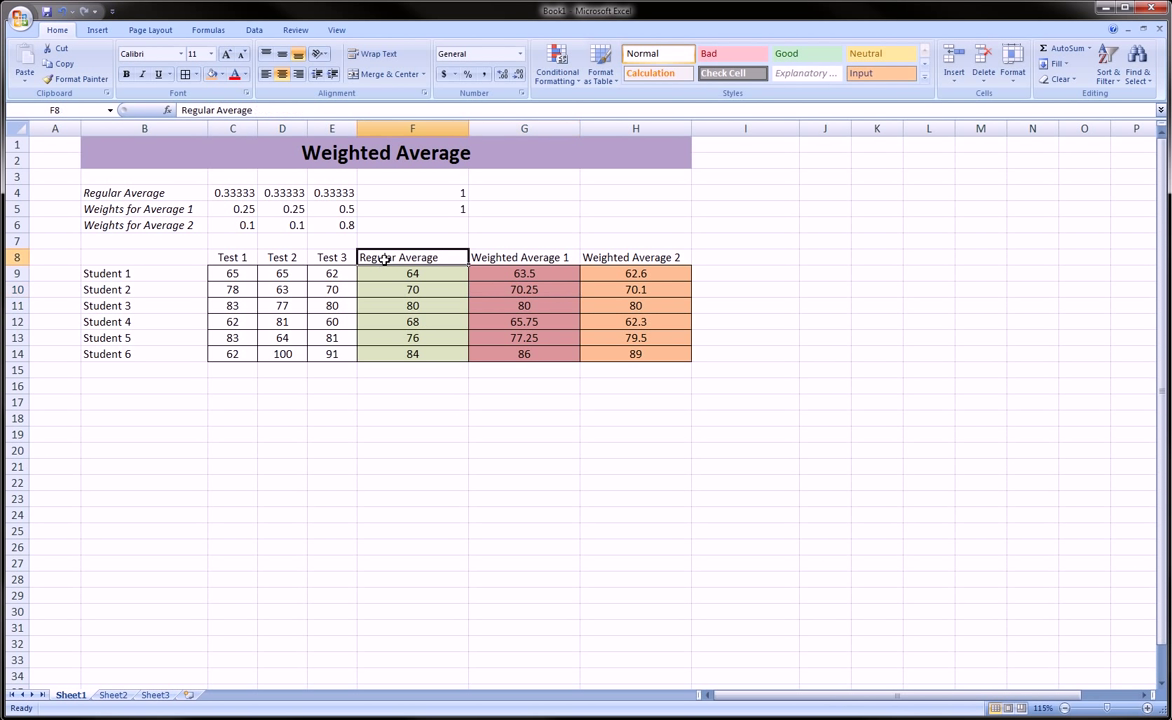
{"action": "left_click", "coordinate": [546, 257]}
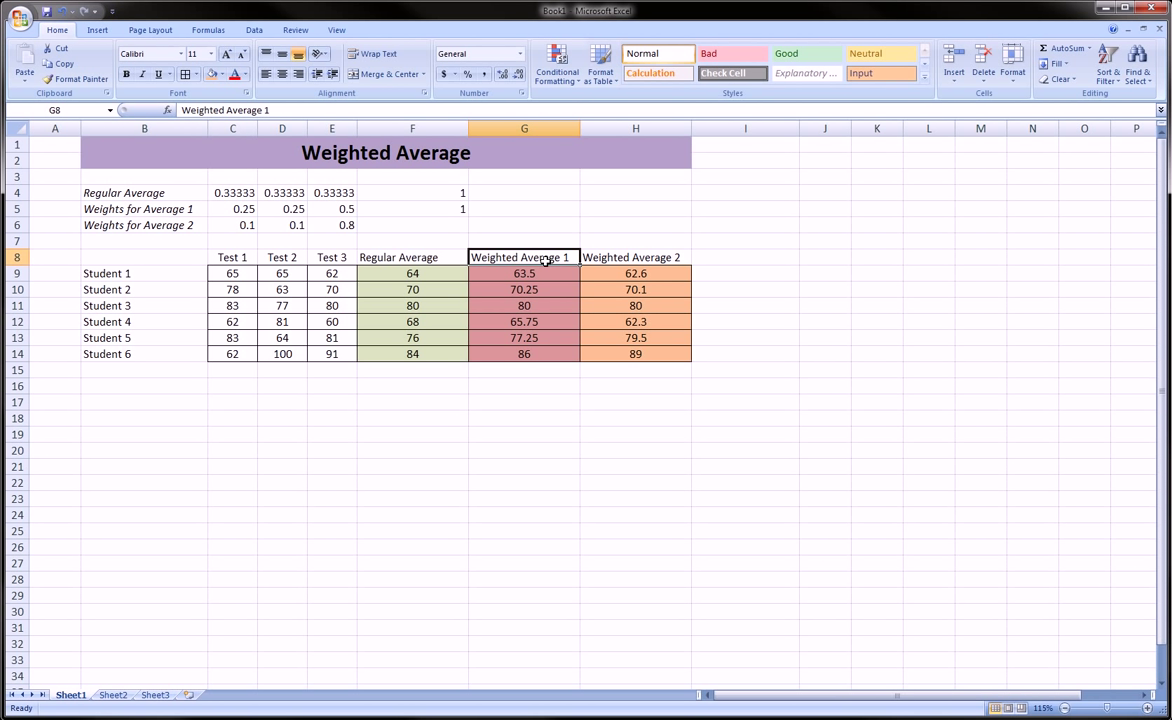
{"action": "left_click", "coordinate": [430, 257]}
{"action": "left_click", "coordinate": [513, 257]}
{"action": "left_click", "coordinate": [437, 253]}
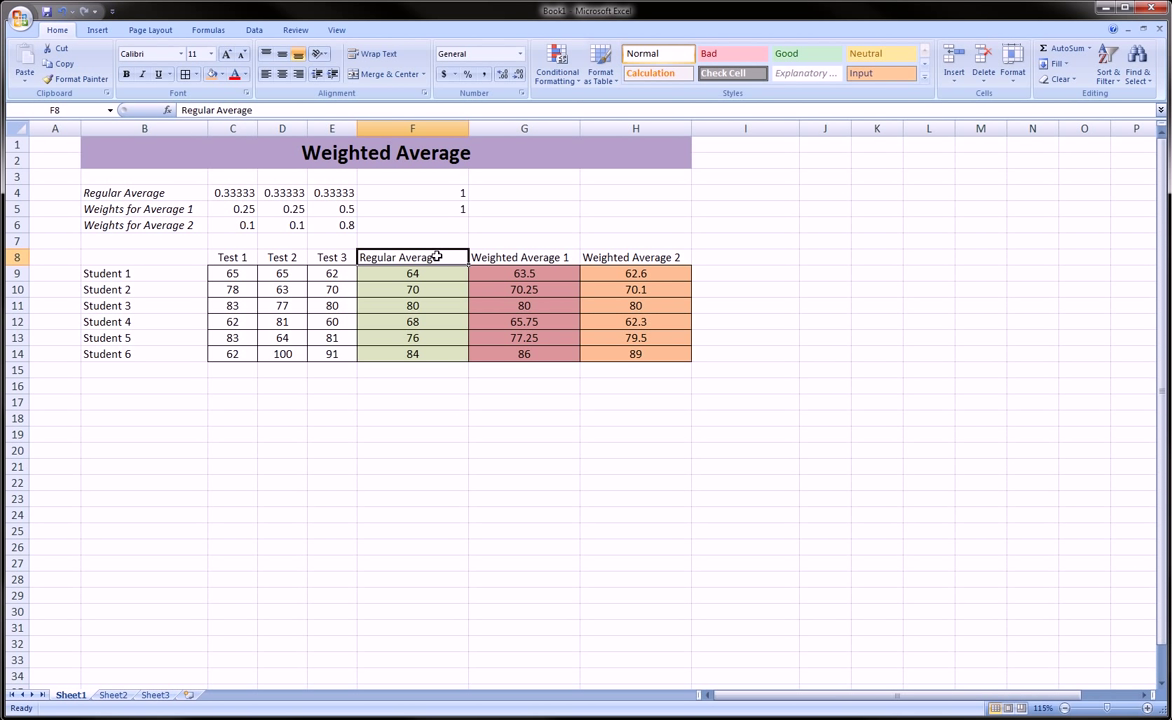
Step: Circle the equal Regular Average weights in C4:E4 and mark an arrow labelled SUM toward their total in F4
{"action": "left_click", "coordinate": [487, 259]}
{"action": "left_click", "coordinate": [445, 255]}
{"action": "mouse_move", "coordinate": [208, 181]}
{"action": "left_mouse_down"}
{"action": "mouse_move", "coordinate": [366, 186]}
{"action": "mouse_move", "coordinate": [310, 206]}
{"action": "mouse_move", "coordinate": [248, 208]}
{"action": "mouse_move", "coordinate": [198, 198]}
{"action": "mouse_move", "coordinate": [210, 182]}
{"action": "left_mouse_up"}
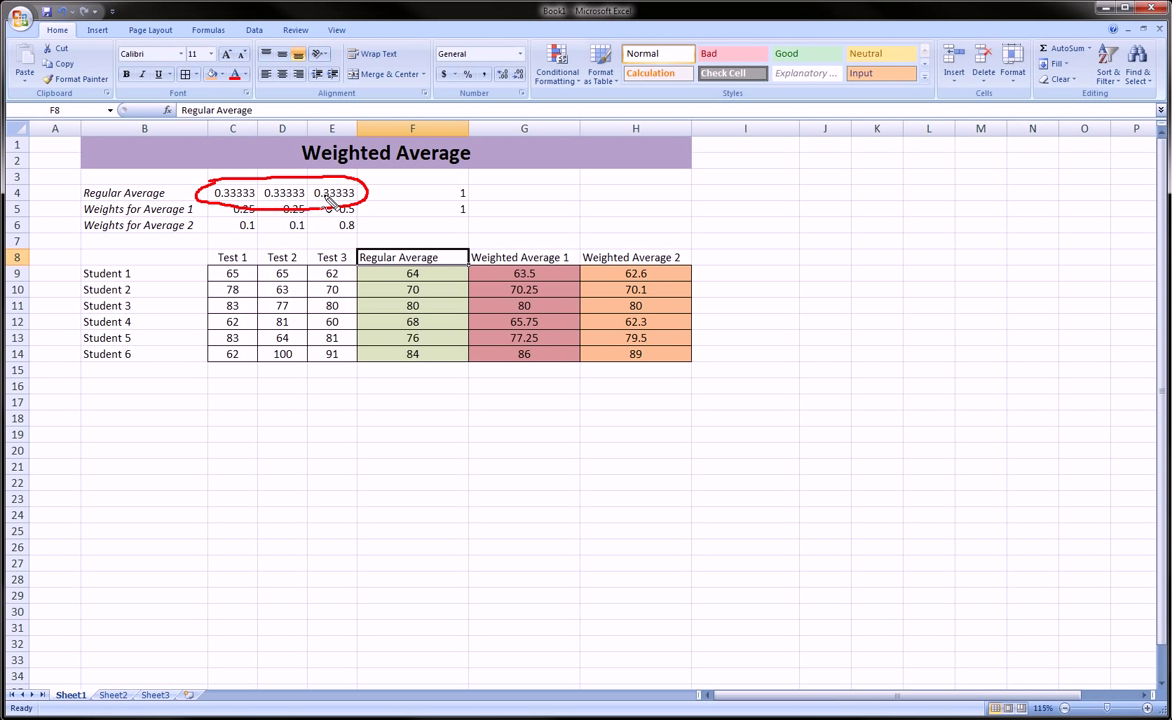
{"action": "mouse_move", "coordinate": [376, 192]}
{"action": "left_mouse_down"}
{"action": "mouse_move", "coordinate": [414, 193]}
{"action": "mouse_move", "coordinate": [372, 174]}
{"action": "mouse_move", "coordinate": [368, 184]}
{"action": "mouse_move", "coordinate": [413, 183]}
{"action": "left_mouse_up"}
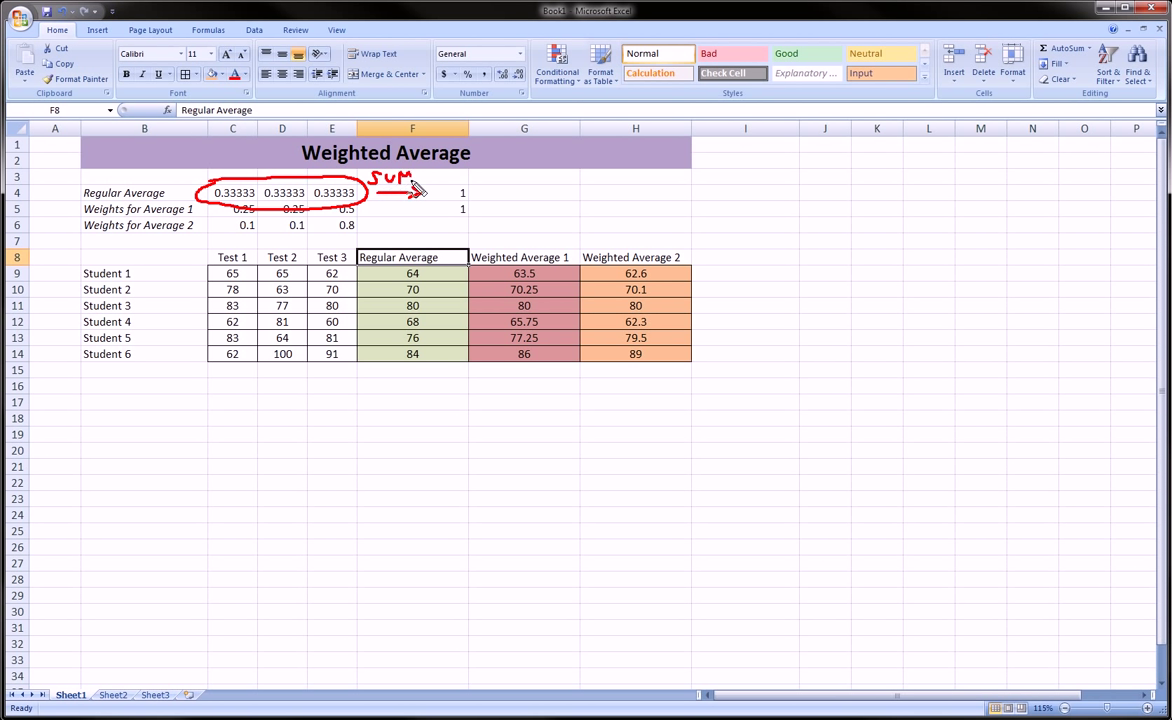
Step: Handwrite four equal weights of .25 in a row below the student table as an on-screen example
{"action": "left_click", "coordinate": [243, 416]}
{"action": "mouse_move", "coordinate": [260, 407]}
{"action": "left_mouse_down"}
{"action": "mouse_move", "coordinate": [293, 409]}
{"action": "mouse_move", "coordinate": [290, 419]}
{"action": "mouse_move", "coordinate": [316, 399]}
{"action": "mouse_move", "coordinate": [415, 410]}
{"action": "mouse_move", "coordinate": [406, 418]}
{"action": "mouse_move", "coordinate": [424, 396]}
{"action": "mouse_move", "coordinate": [519, 418]}
{"action": "mouse_move", "coordinate": [540, 396]}
{"action": "left_mouse_up"}
{"action": "left_click", "coordinate": [364, 416]}
{"action": "left_click", "coordinate": [467, 416]}
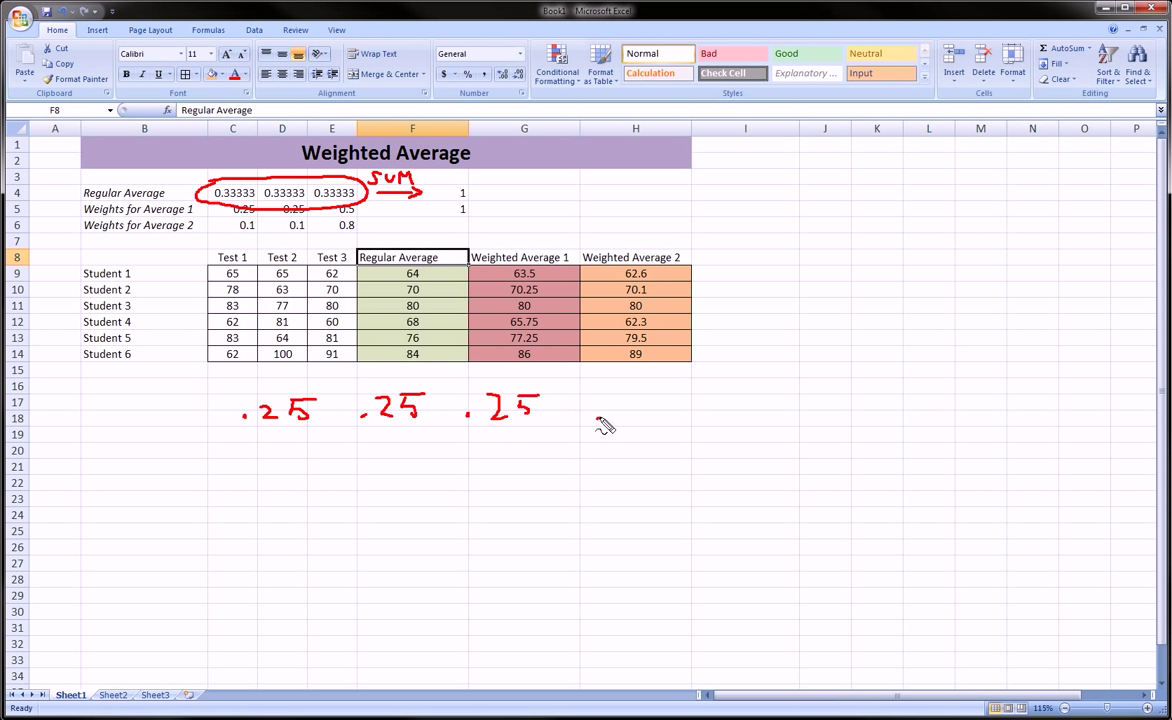
{"action": "left_click", "coordinate": [598, 417]}
{"action": "mouse_move", "coordinate": [613, 409]}
{"action": "left_mouse_down"}
{"action": "mouse_move", "coordinate": [620, 424]}
{"action": "mouse_move", "coordinate": [657, 424]}
{"action": "mouse_move", "coordinate": [672, 394]}
{"action": "left_mouse_up"}
Step: Handwrite example weights .2 and .1 on separate lines below the .25 row, and add dashes for the repeated .2 weights
{"action": "left_click", "coordinate": [246, 463]}
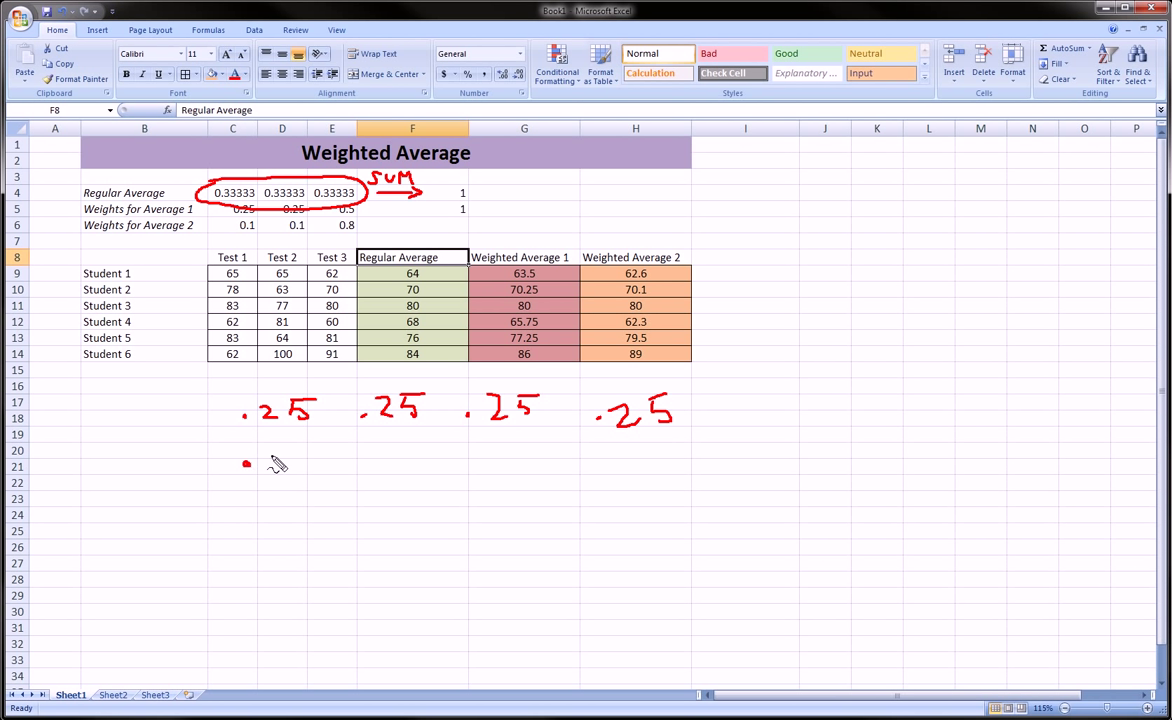
{"action": "left_click_drag", "start_coordinate": [271, 457], "coordinate": [299, 473]}
{"action": "left_click", "coordinate": [245, 516]}
{"action": "left_click_drag", "start_coordinate": [264, 498], "coordinate": [267, 517]}
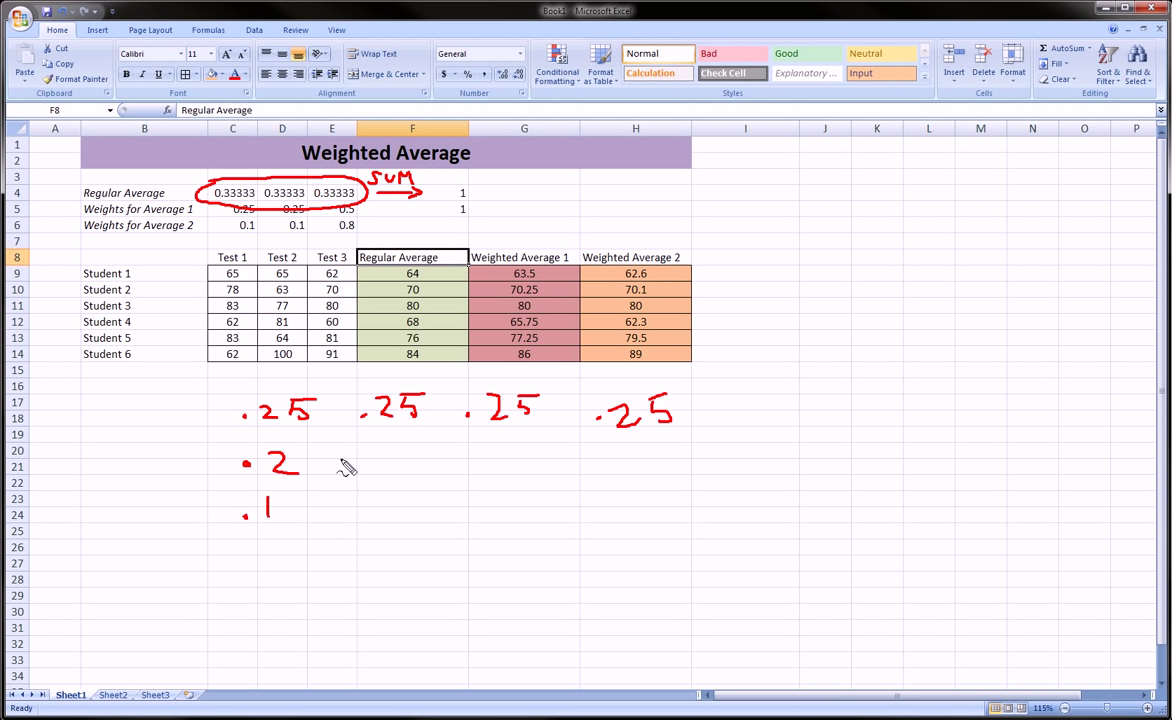
{"action": "left_click_drag", "start_coordinate": [342, 459], "coordinate": [404, 461]}
{"action": "left_click_drag", "start_coordinate": [447, 458], "coordinate": [457, 458]}
{"action": "left_click_drag", "start_coordinate": [476, 457], "coordinate": [494, 456]}
Step: Add a row of dashes after the handwritten .1 to represent its repeated equal weights
{"action": "left_click", "coordinate": [320, 505]}
{"action": "left_click", "coordinate": [342, 506]}
{"action": "left_click", "coordinate": [371, 505]}
{"action": "left_click", "coordinate": [402, 505]}
{"action": "left_click", "coordinate": [431, 505]}
{"action": "left_click", "coordinate": [465, 505]}
{"action": "left_click", "coordinate": [484, 504]}
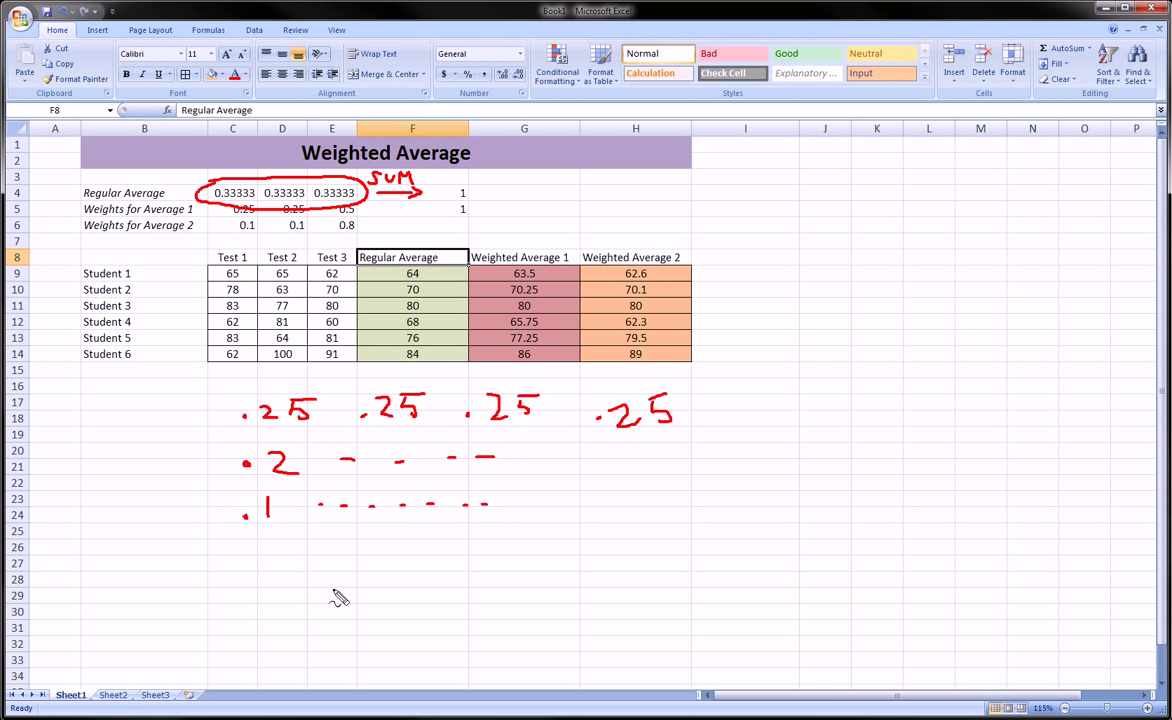
Step: Handwrite an example weight of .05 below the .1 line, followed by three dashes for its repeats
{"action": "left_click", "coordinate": [244, 561]}
{"action": "mouse_move", "coordinate": [268, 549]}
{"action": "left_mouse_down"}
{"action": "mouse_move", "coordinate": [287, 567]}
{"action": "mouse_move", "coordinate": [301, 548]}
{"action": "mouse_move", "coordinate": [342, 555]}
{"action": "left_mouse_up"}
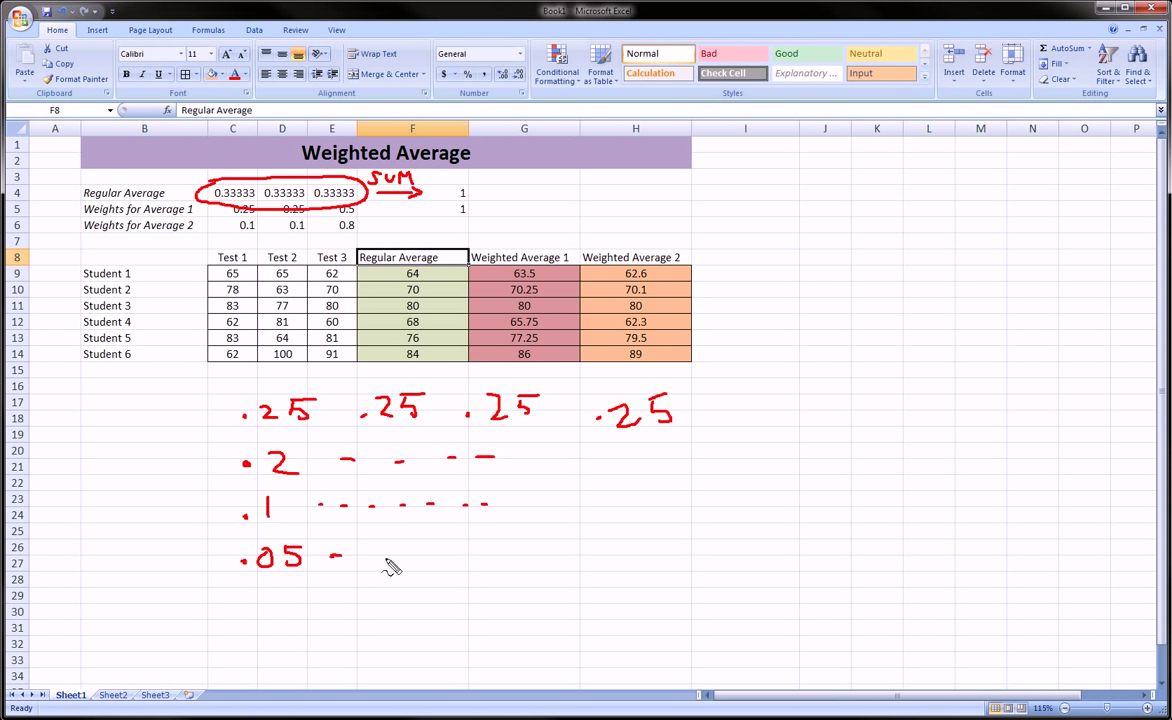
{"action": "left_click", "coordinate": [374, 556]}
{"action": "left_click", "coordinate": [412, 556]}
Step: Draw arrows linking Regular Average to the handwritten weights and rows 5 and 6 to their weighted average columns, then clear all marks
{"action": "mouse_move", "coordinate": [82, 194]}
{"action": "left_mouse_down"}
{"action": "mouse_move", "coordinate": [58, 243]}
{"action": "mouse_move", "coordinate": [183, 494]}
{"action": "mouse_move", "coordinate": [178, 447]}
{"action": "left_mouse_up"}
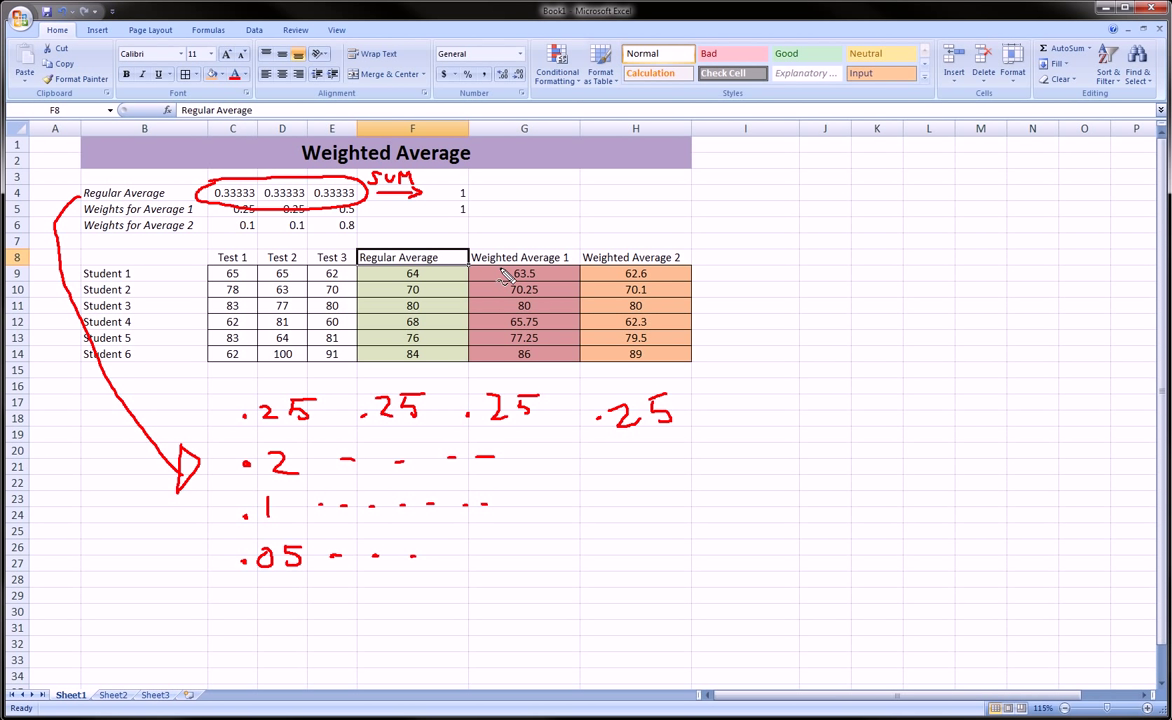
{"action": "mouse_move", "coordinate": [312, 201]}
{"action": "left_mouse_down"}
{"action": "mouse_move", "coordinate": [400, 206]}
{"action": "mouse_move", "coordinate": [492, 244]}
{"action": "mouse_move", "coordinate": [470, 238]}
{"action": "left_mouse_up"}
{"action": "mouse_move", "coordinate": [365, 224]}
{"action": "left_mouse_down"}
{"action": "mouse_move", "coordinate": [499, 207]}
{"action": "mouse_move", "coordinate": [618, 237]}
{"action": "left_mouse_up"}
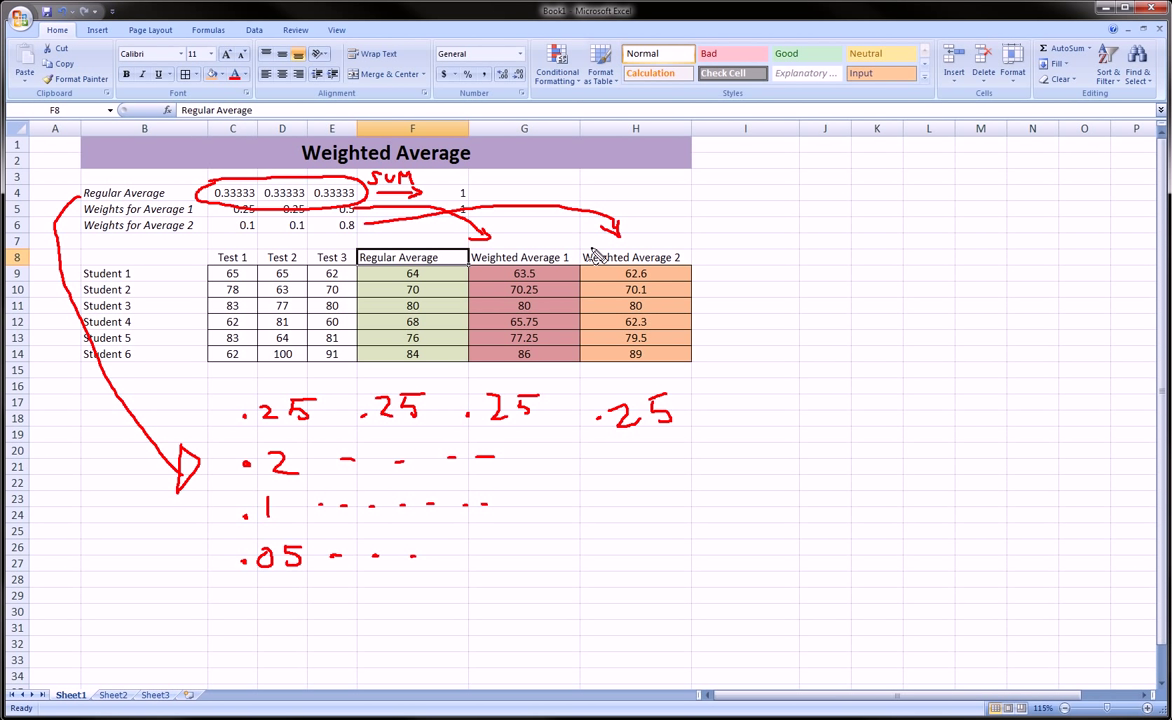
{"action": "key", "text": "Escape"}
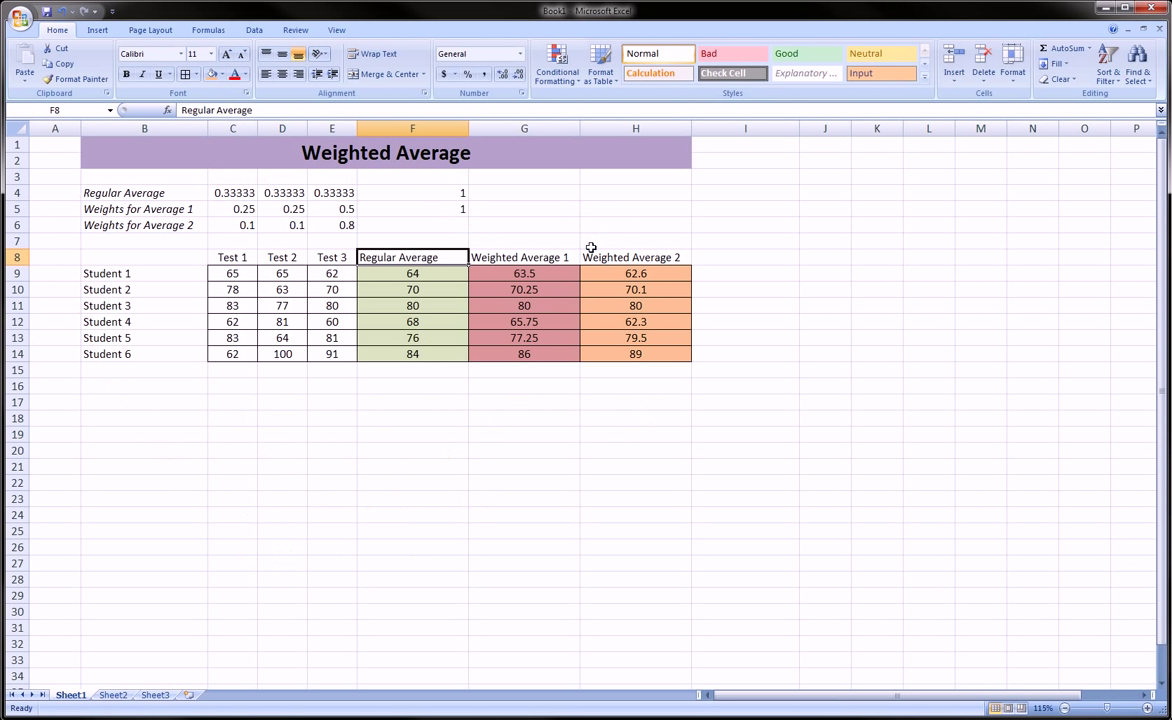